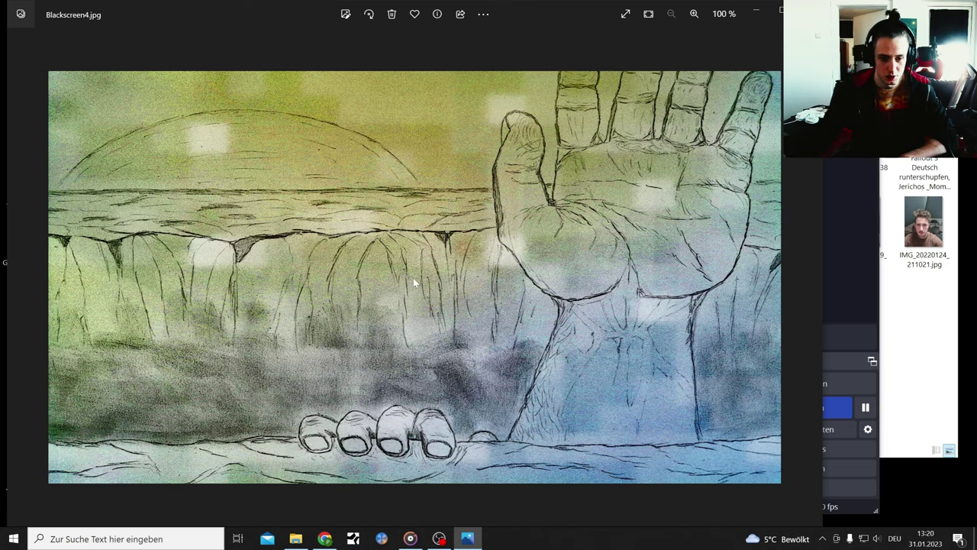
Advance the Photos viewer from the coloured hand drawing to the darker Another Deep Fall image
key("Left")
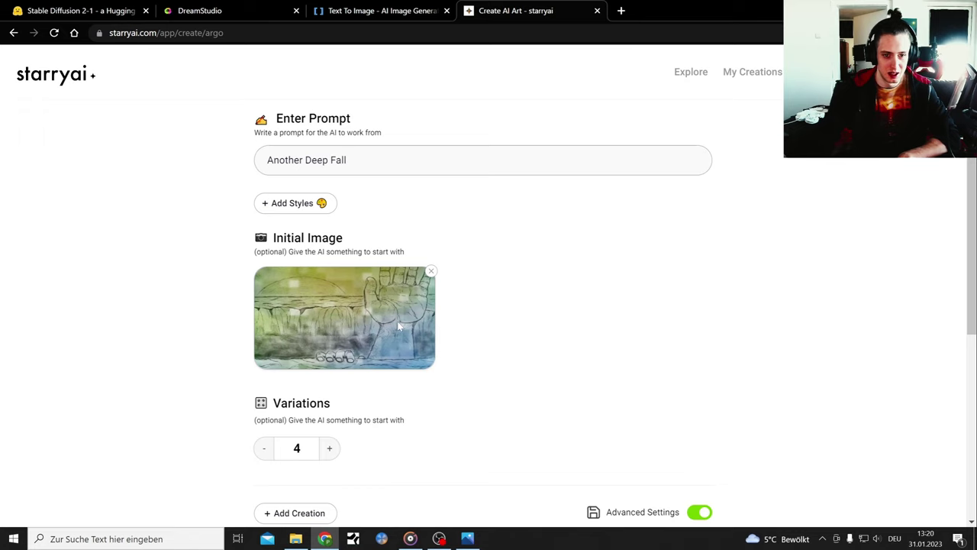
Create Another Deep Fall artwork from the sketch with a Portrait 4:5 canvas and 50 iterations
scroll(430, 298, "down", 1)
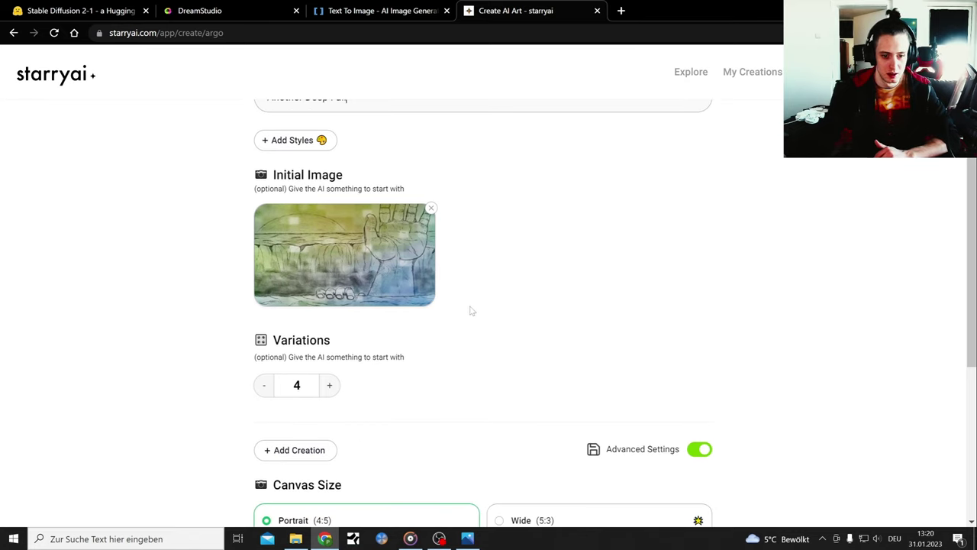
scroll(474, 305, "down", 2)
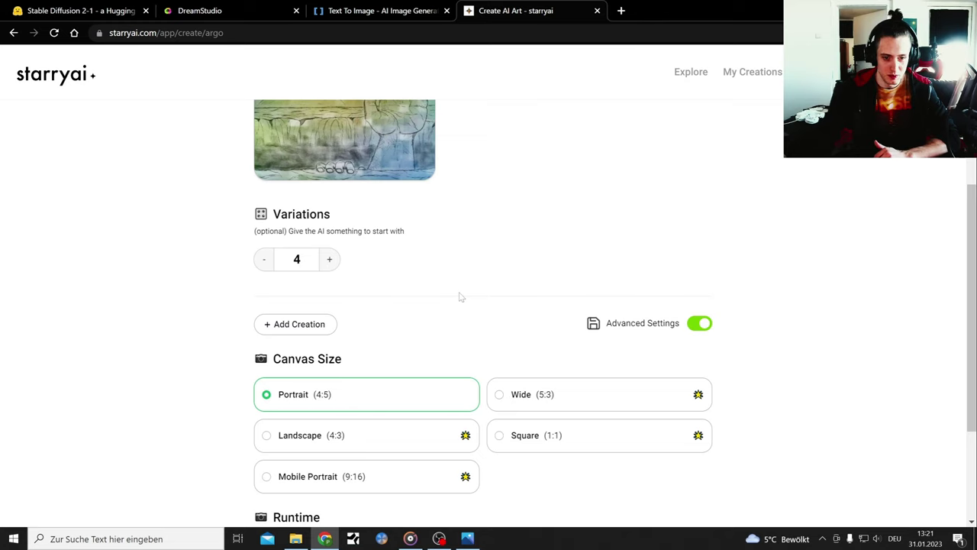
scroll(460, 297, "down", 3)
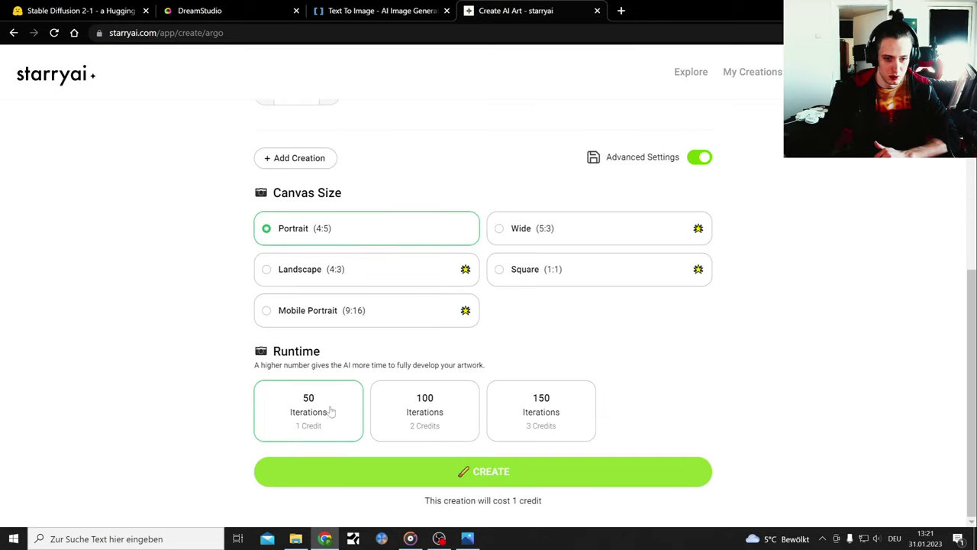
left_click(464, 471)
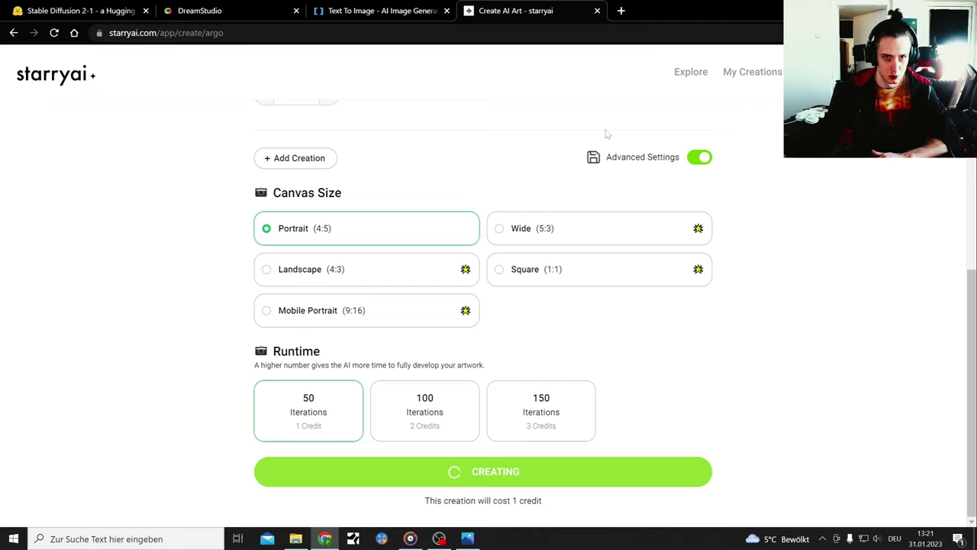
Generate a colourful painted DeepAI image for Another Deep Fall
left_click(371, 8)
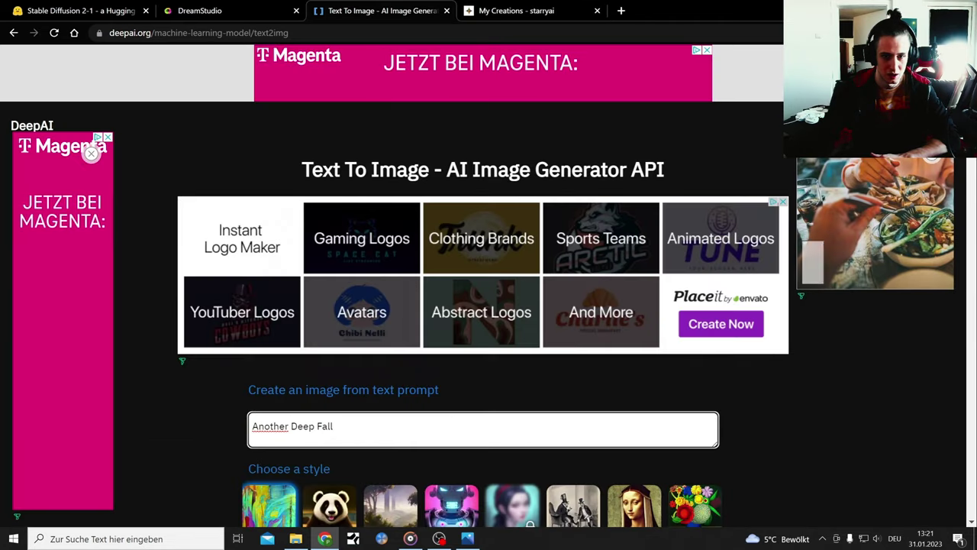
scroll(451, 333, "down", 2)
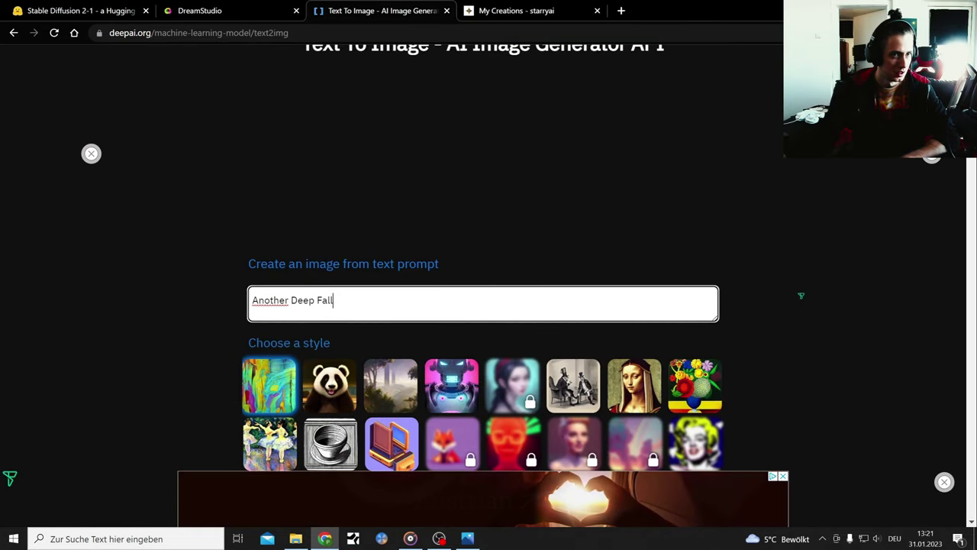
scroll(483, 306, "down", 4)
scroll(482, 305, "down", 2)
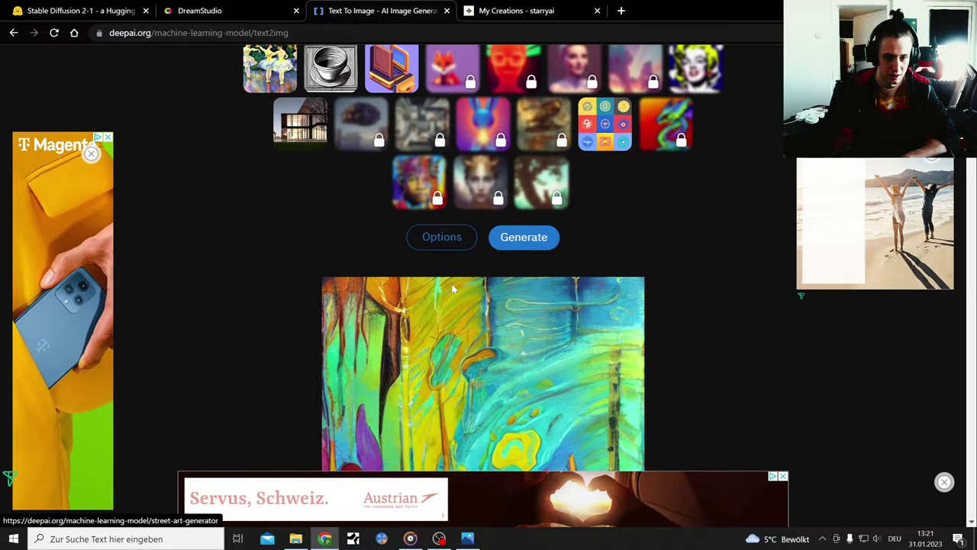
left_click(527, 248)
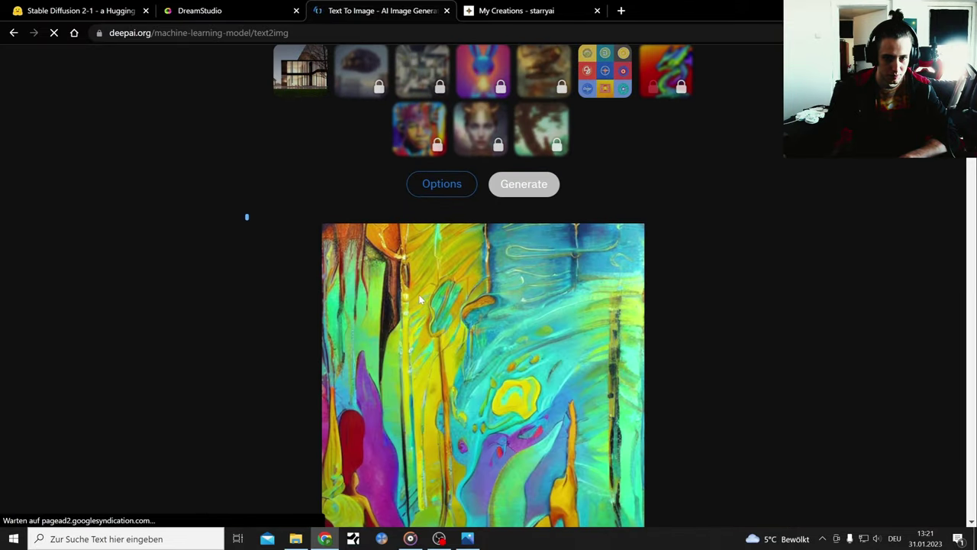
Regenerate Another Deep Fall in DeepAI's Old Drawing style
scroll(393, 325, "down", 4)
scroll(394, 324, "up", 2)
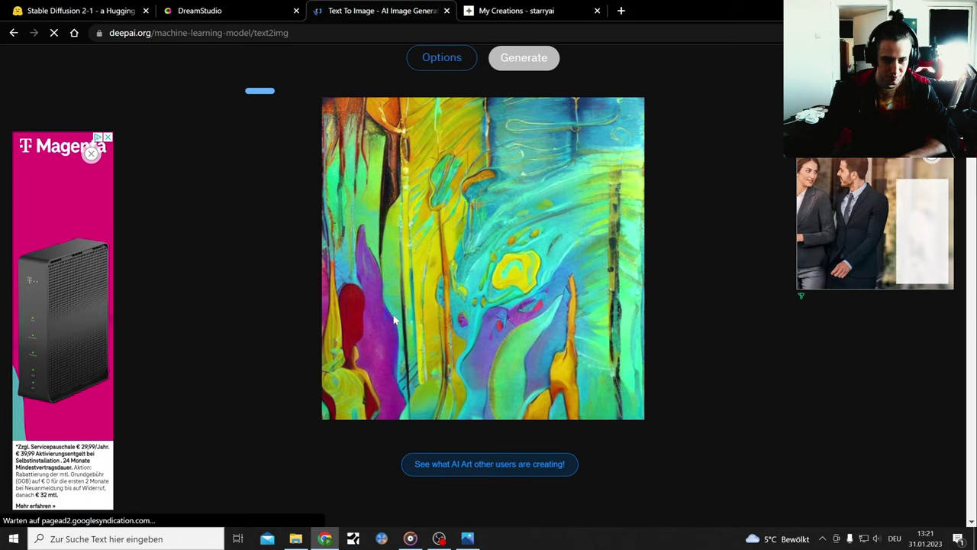
scroll(393, 324, "up", 7)
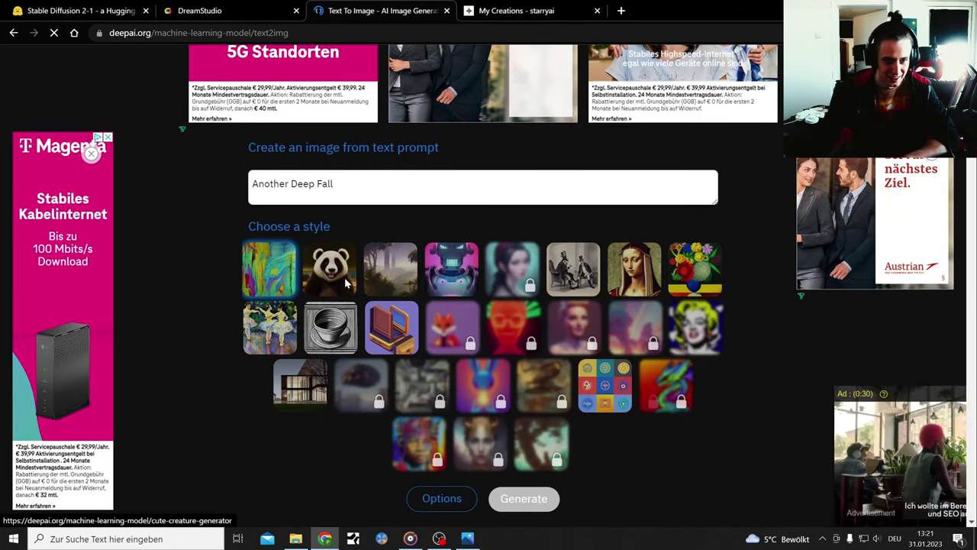
left_click(336, 288)
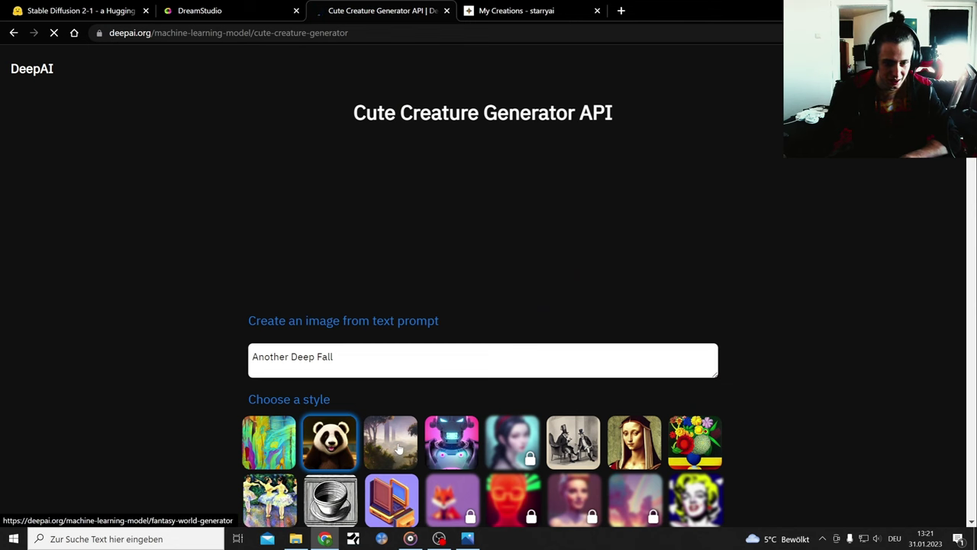
left_click(390, 442)
left_click(573, 442)
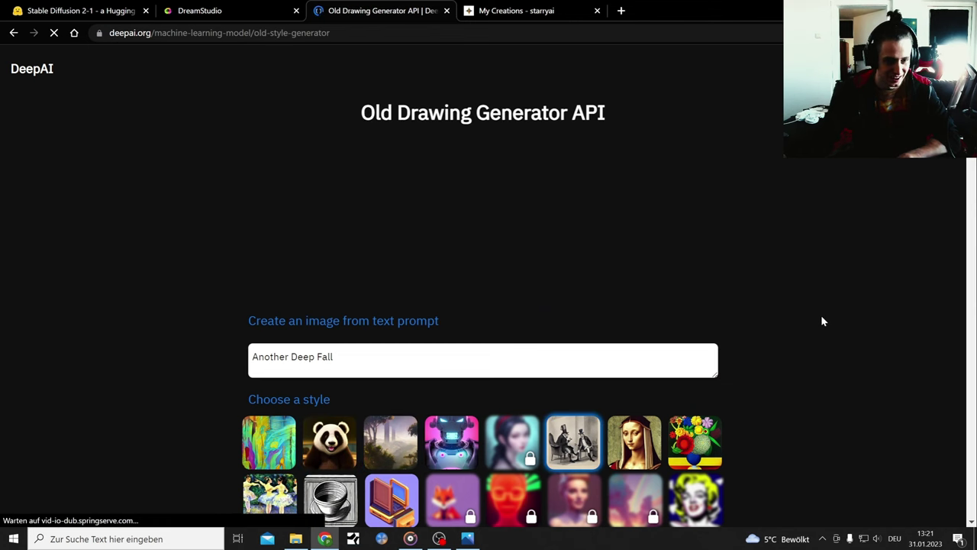
scroll(820, 321, "down", 3)
scroll(820, 321, "down", 3)
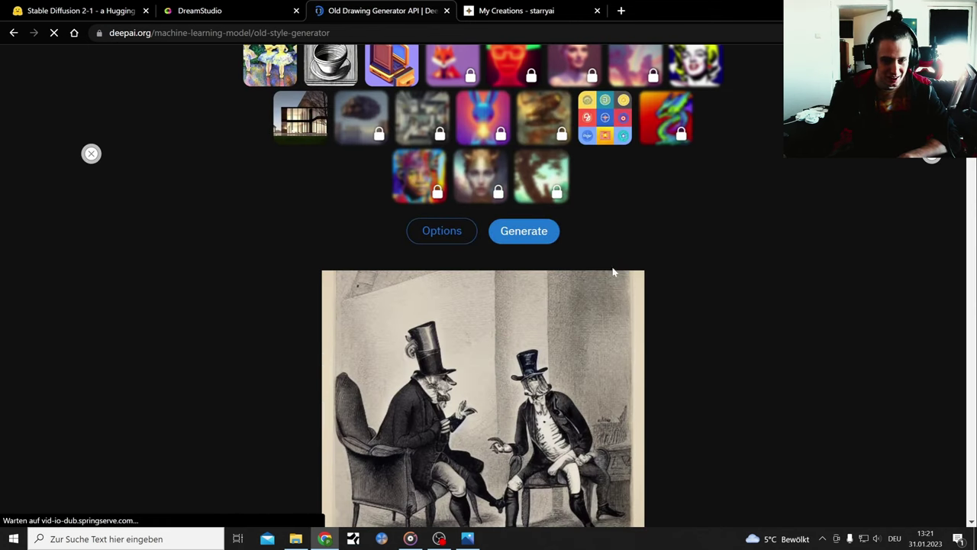
left_click(527, 236)
scroll(748, 286, "up", 3)
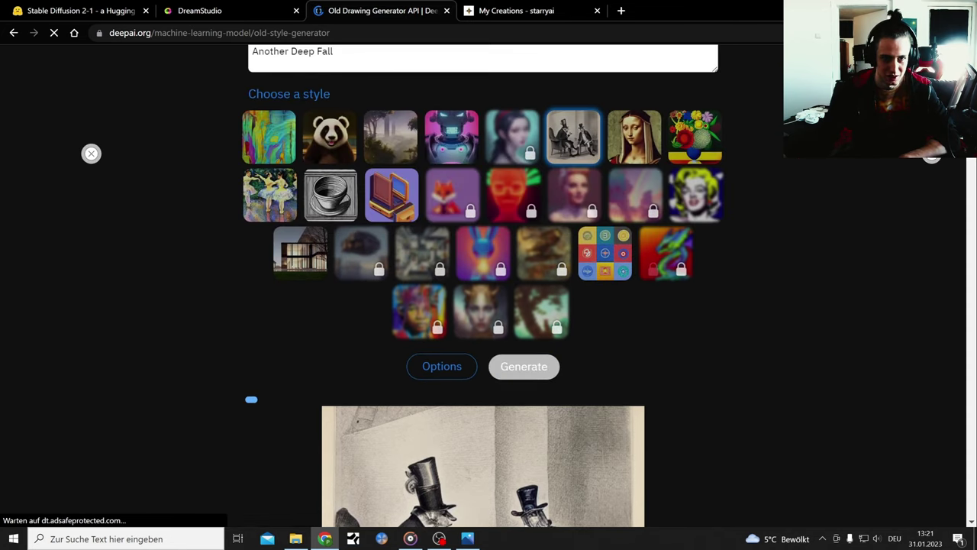
left_click(279, 11)
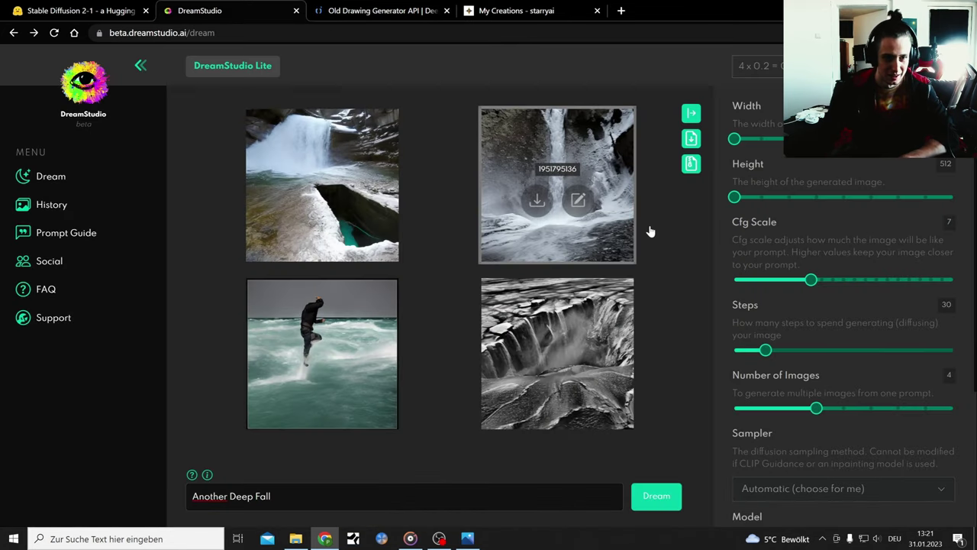
mouse_move(558, 353)
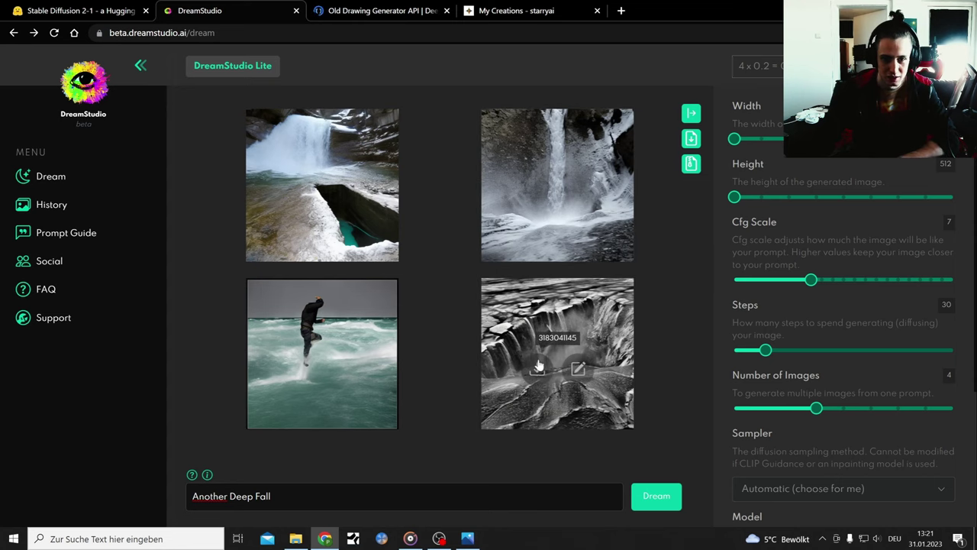
left_click(537, 369)
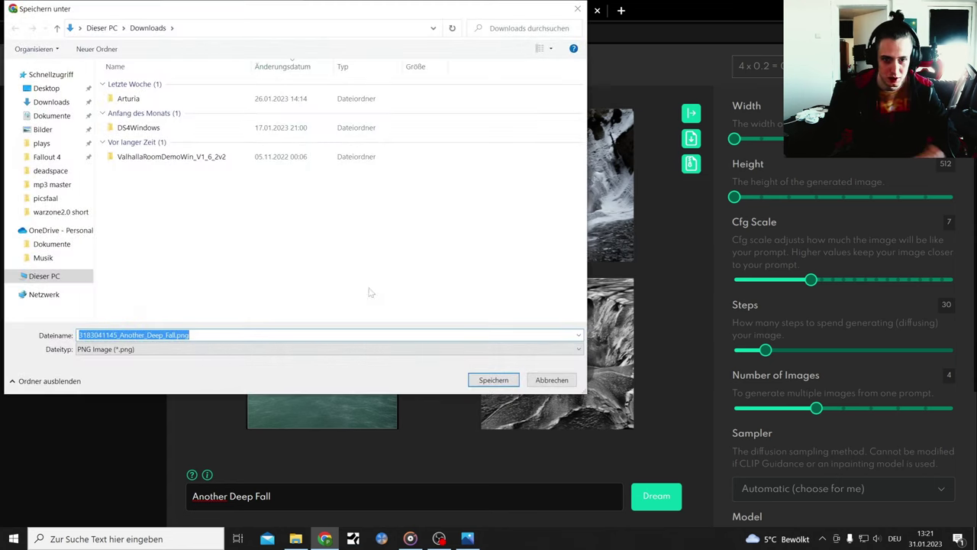
left_click(47, 130)
double_click(202, 95)
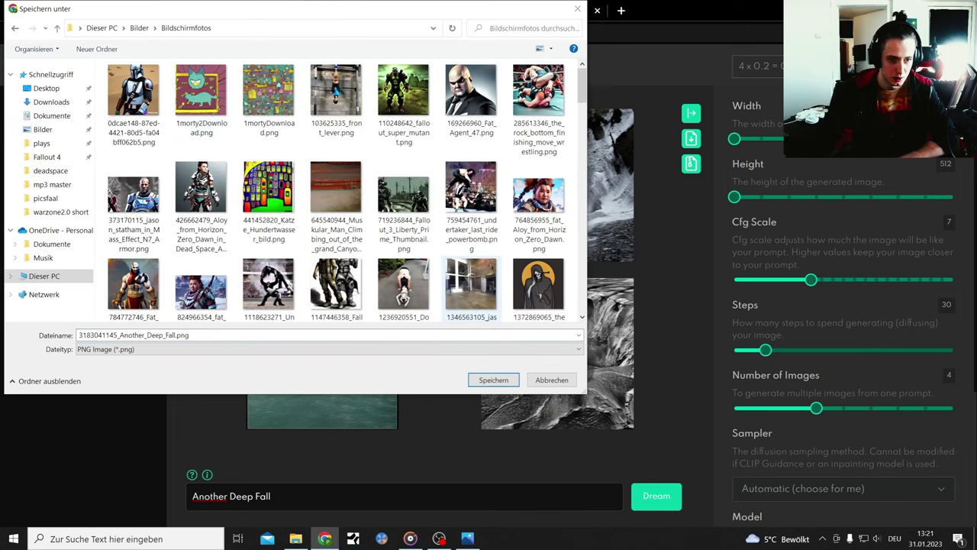
left_click(493, 379)
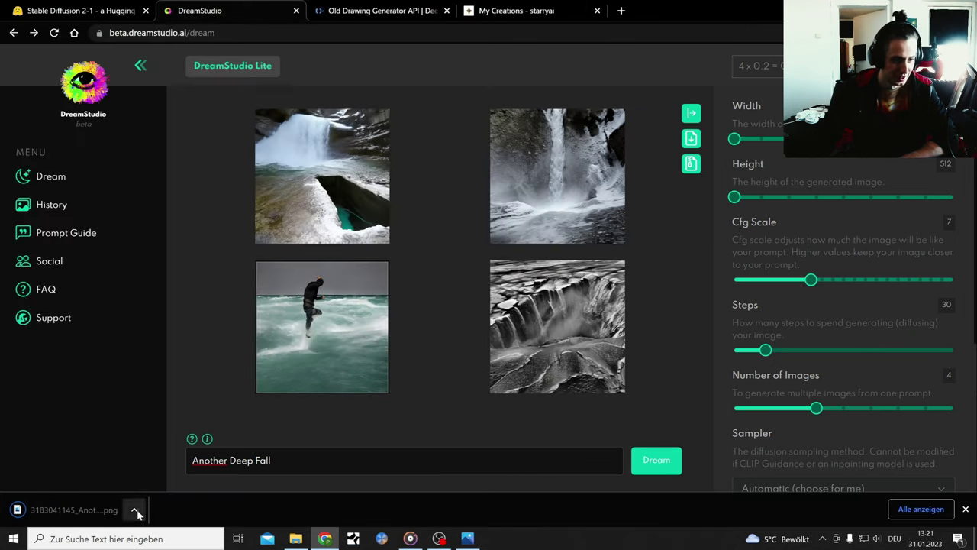
left_click(133, 509)
left_click(177, 466)
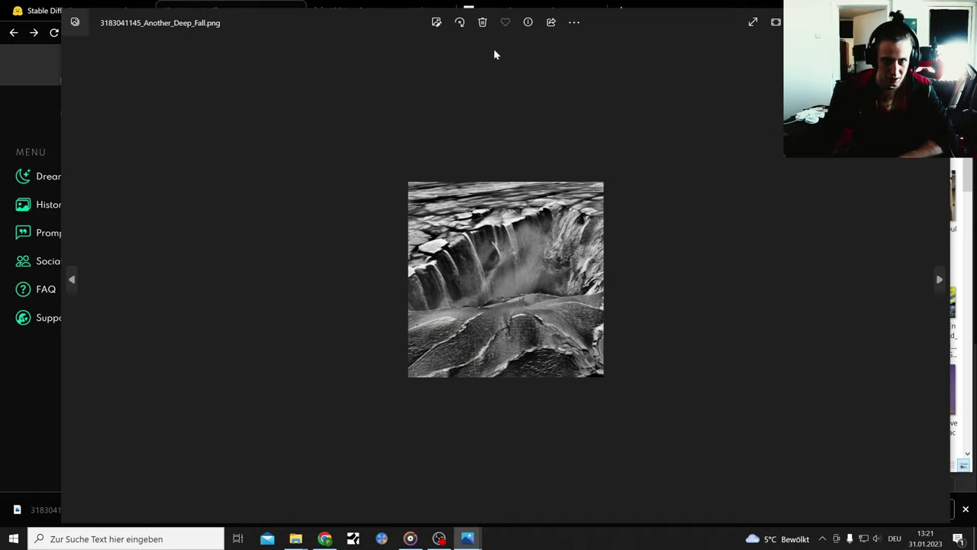
Open the chasm image in the Photos editor, close it unchanged, and return to DreamStudio
left_click(435, 22)
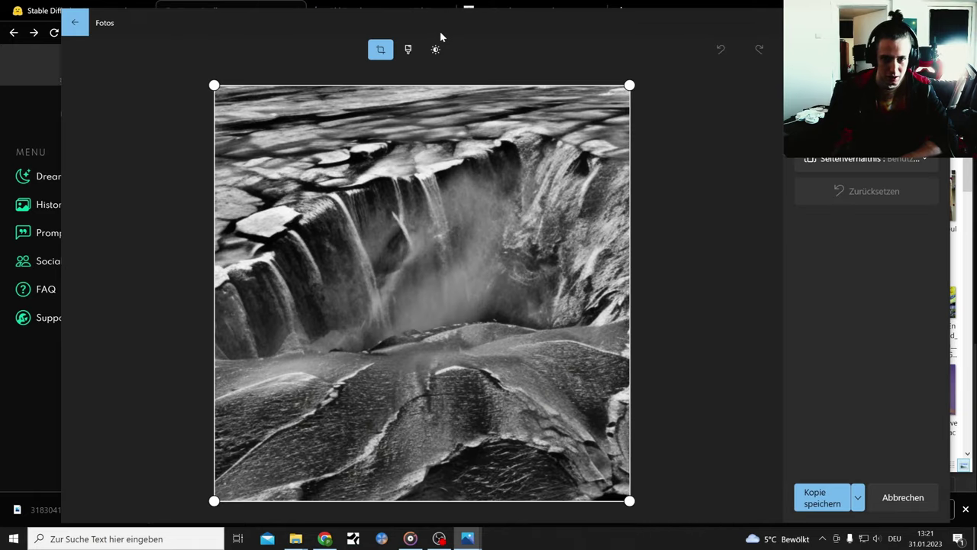
key("alt+F4")
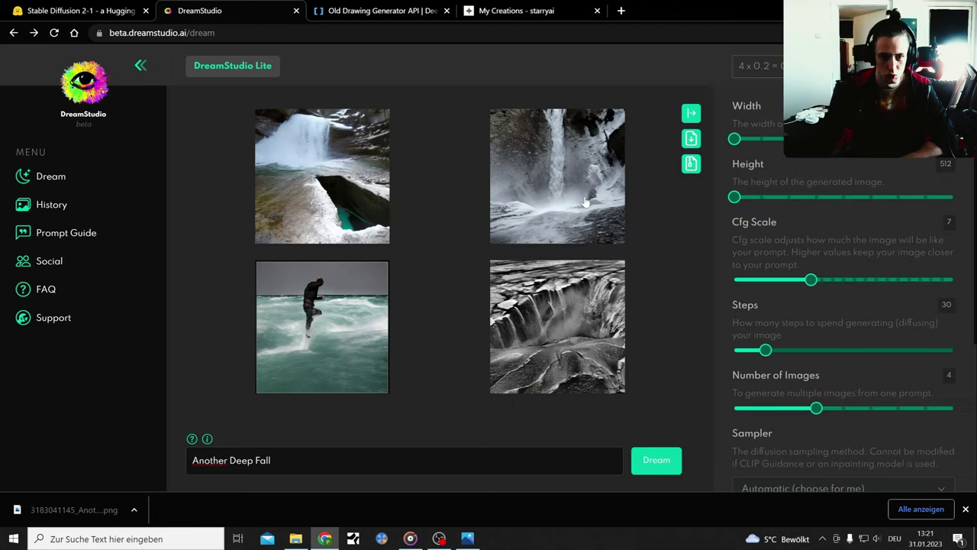
left_click(336, 305)
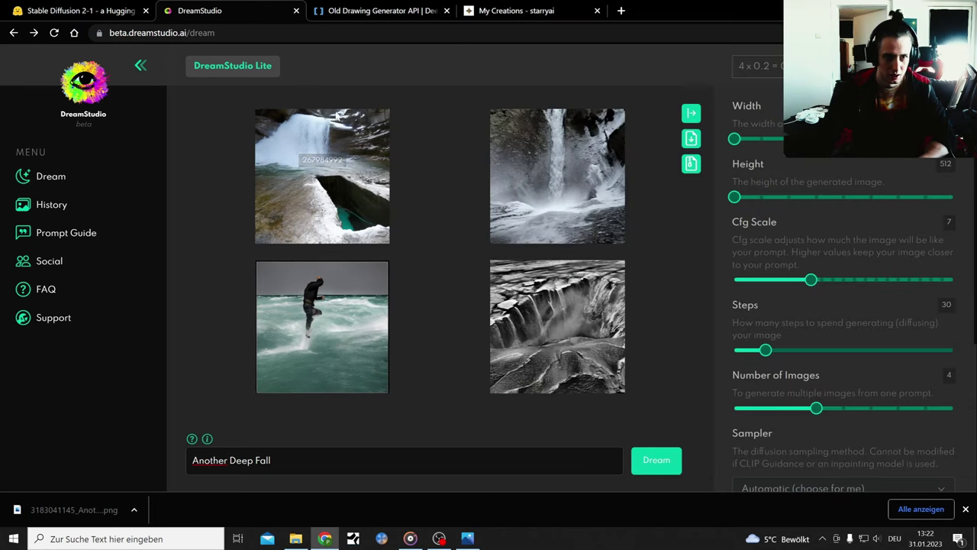
Dream with the prompt 'Another Deep Fall song' and save the bottom-right cover to Bildschirmfotos
left_click(344, 461)
type("song")
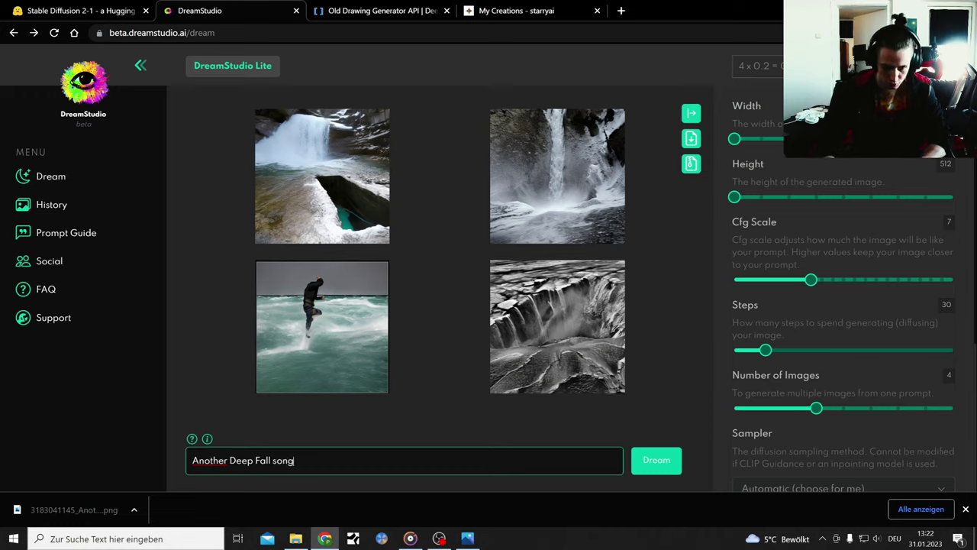
key("Return")
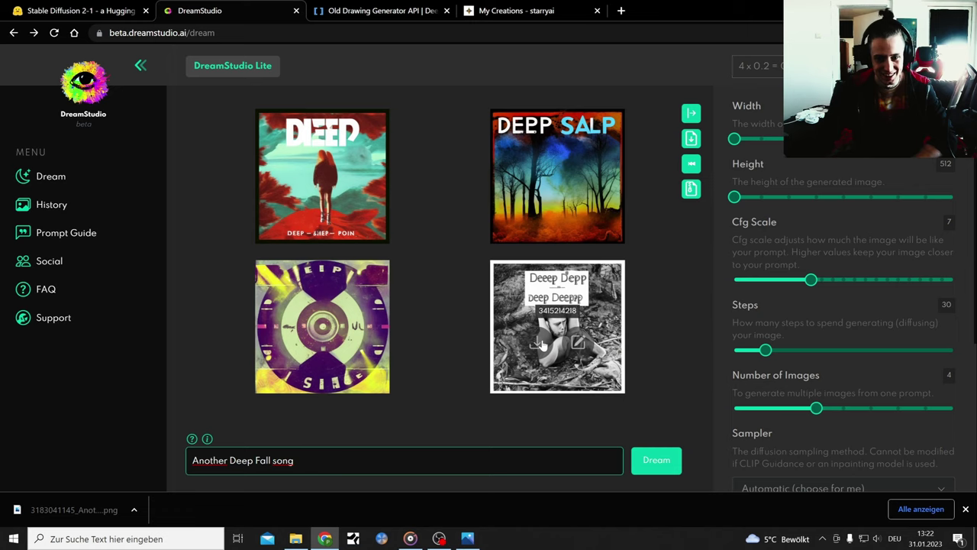
left_click(544, 345)
left_click(495, 380)
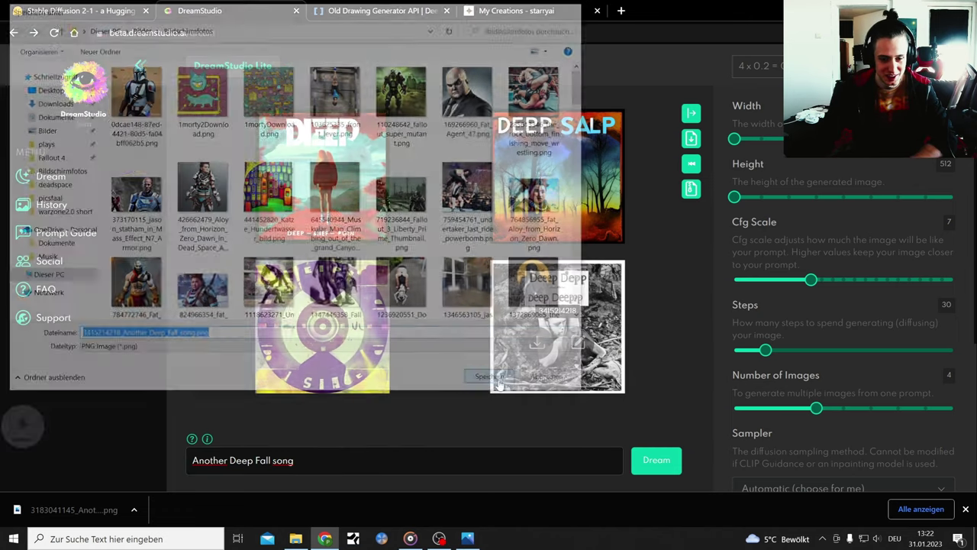
left_click(134, 509)
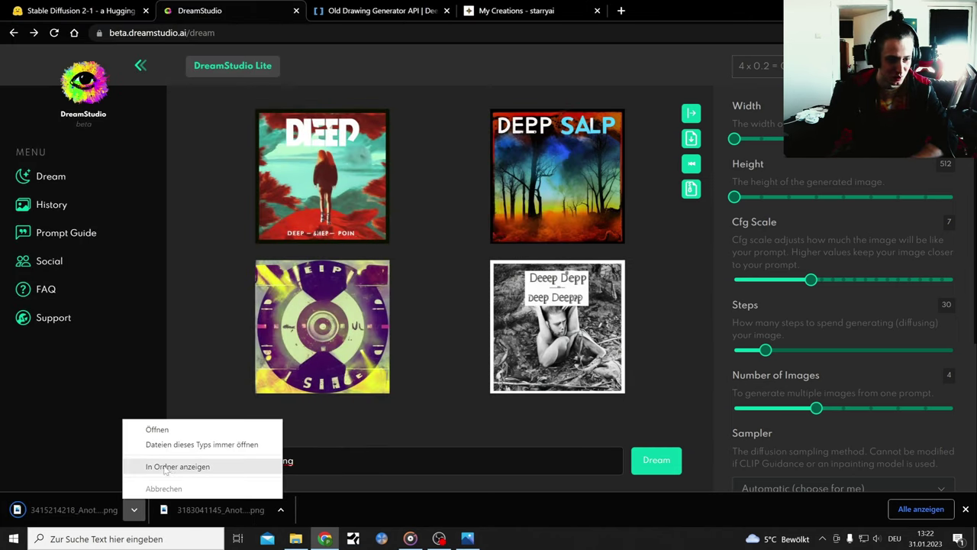
left_click(169, 466)
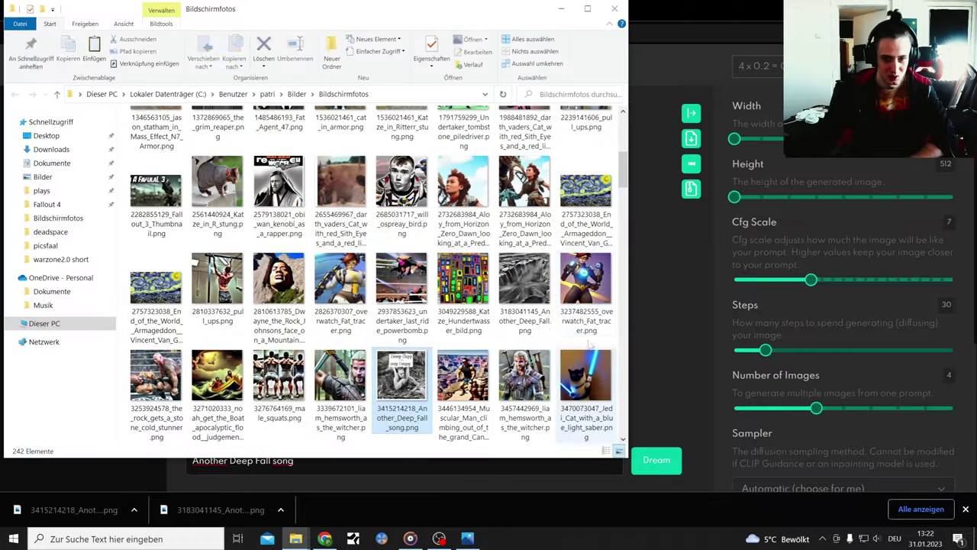
double_click(400, 385)
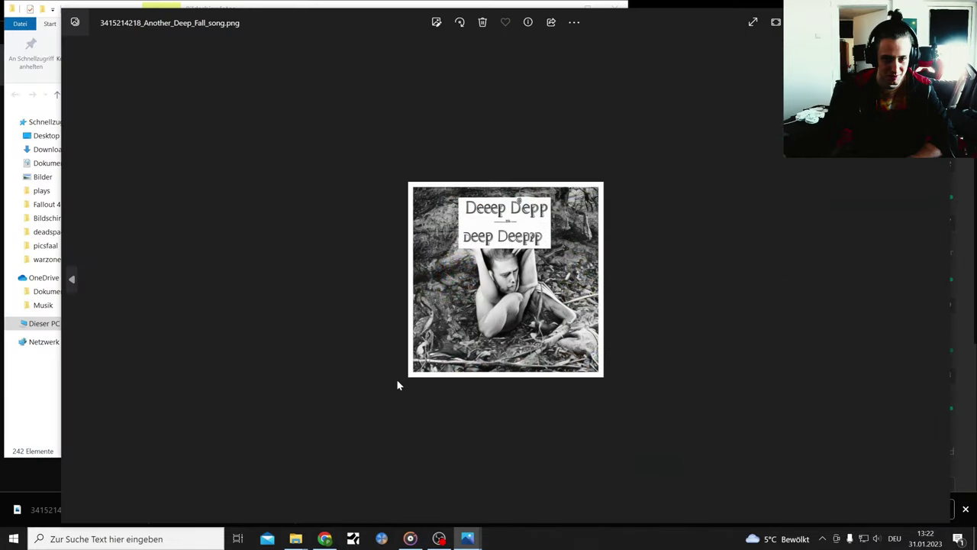
left_click(435, 27)
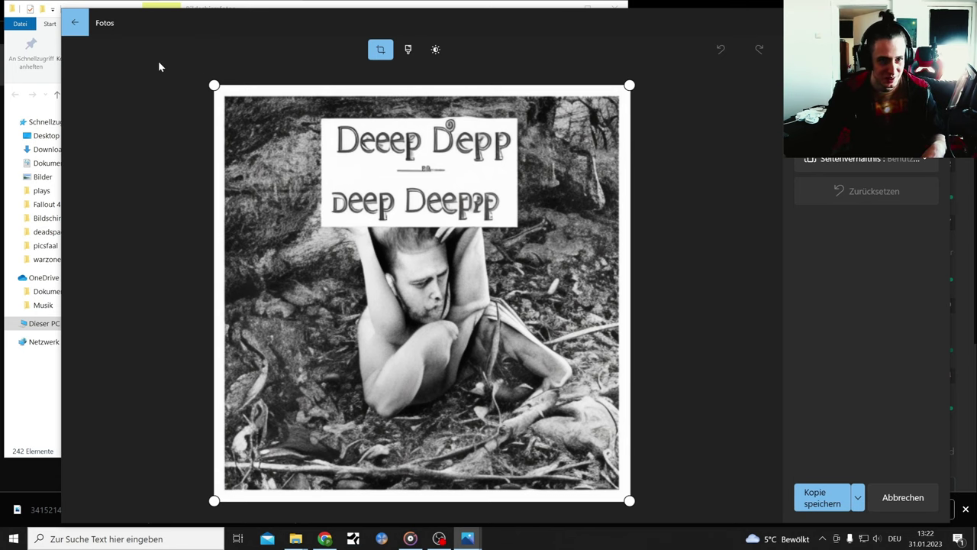
left_click_drag(689, 23, 614, 21)
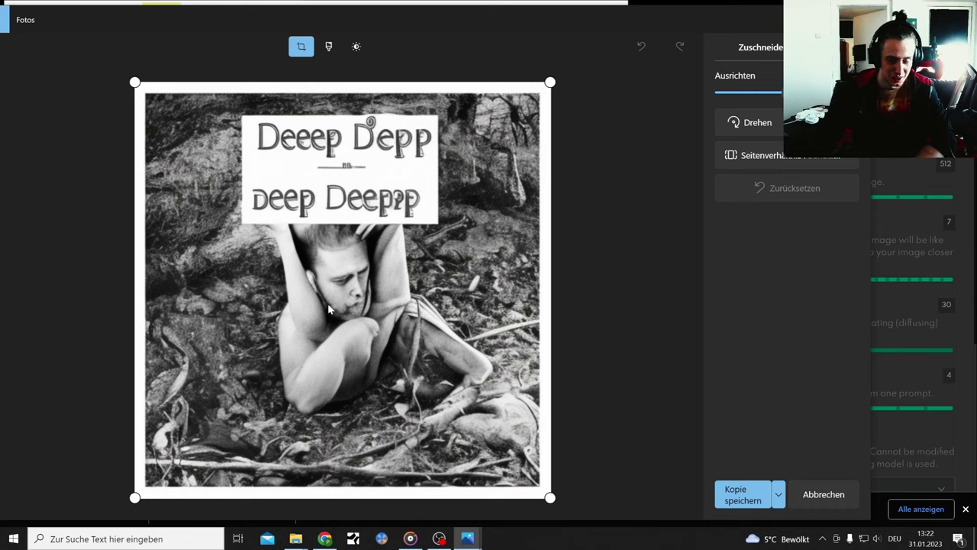
left_click_drag(134, 81, 119, 64)
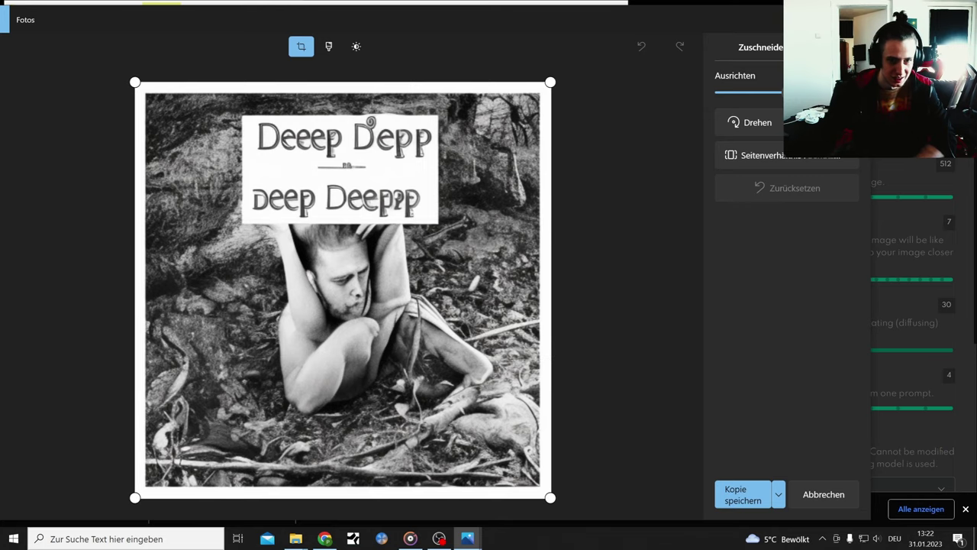
key("alt+F4")
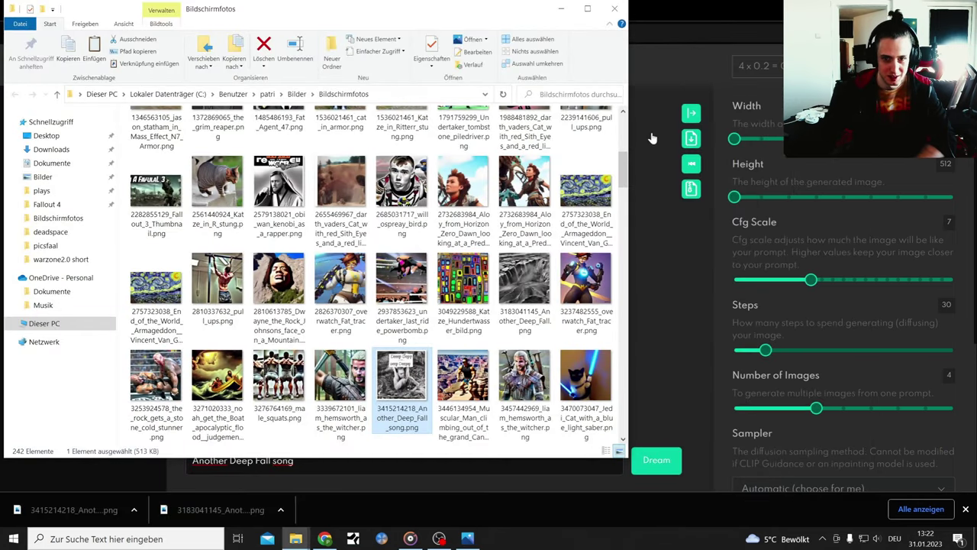
Close the folder window and review each of the four Hugging Face waterfall results
left_click(616, 9)
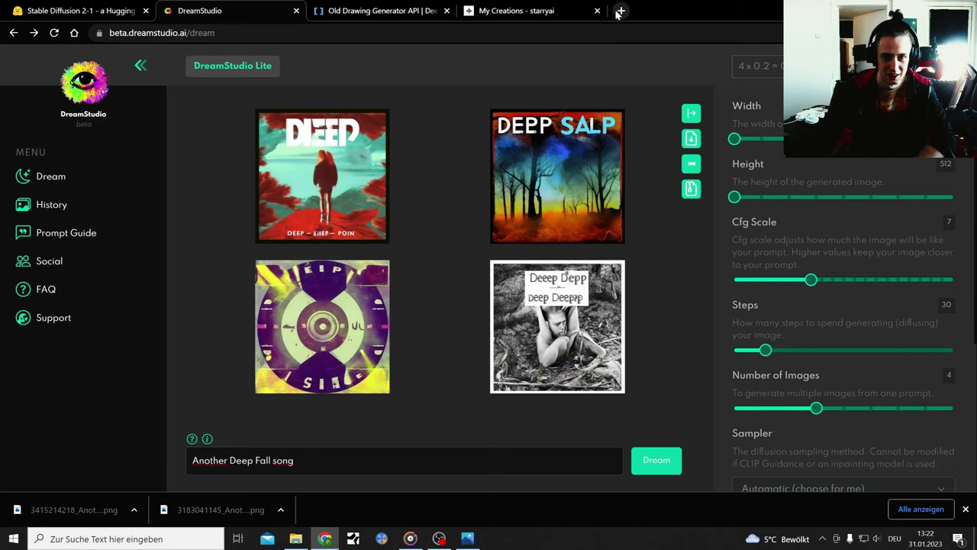
left_click(90, 7)
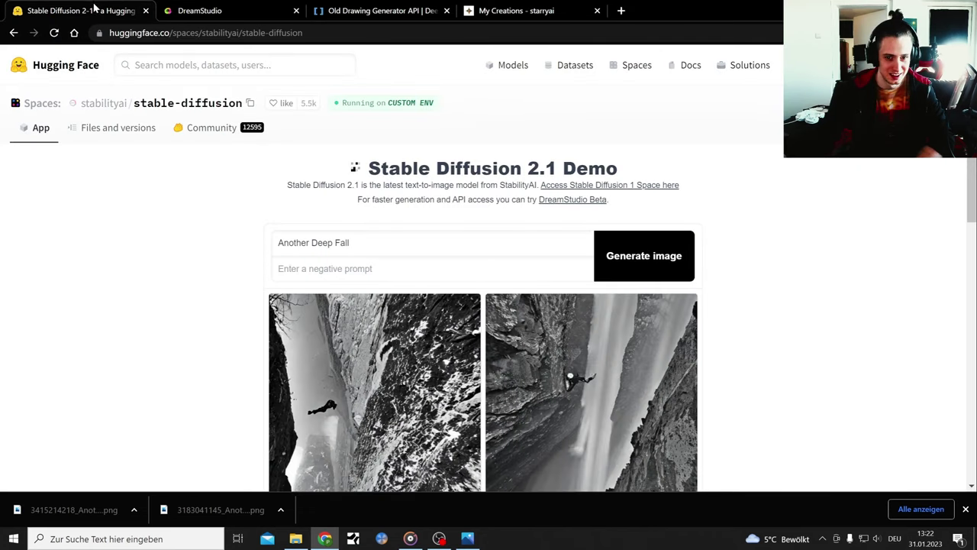
scroll(765, 212, "down", 3)
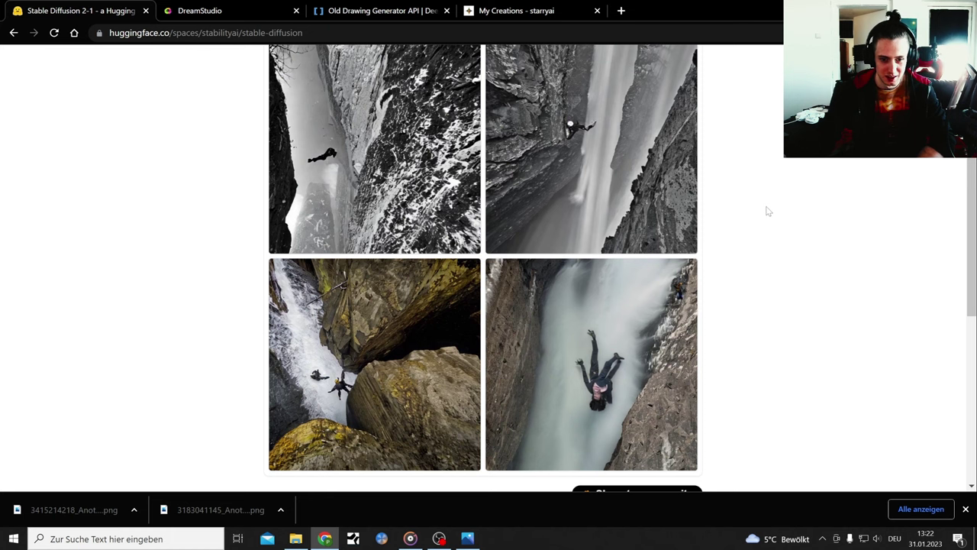
scroll(768, 210, "up", 1)
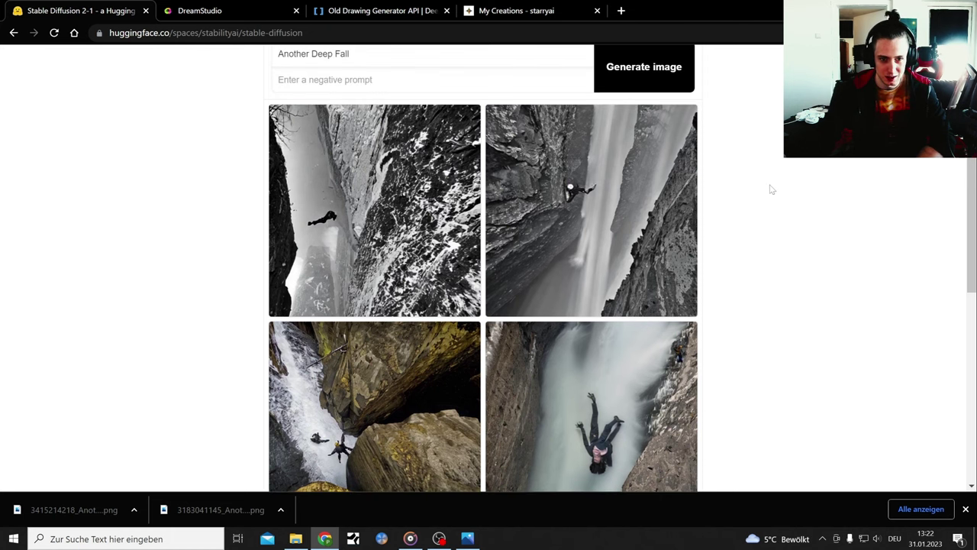
scroll(765, 191, "down", 1)
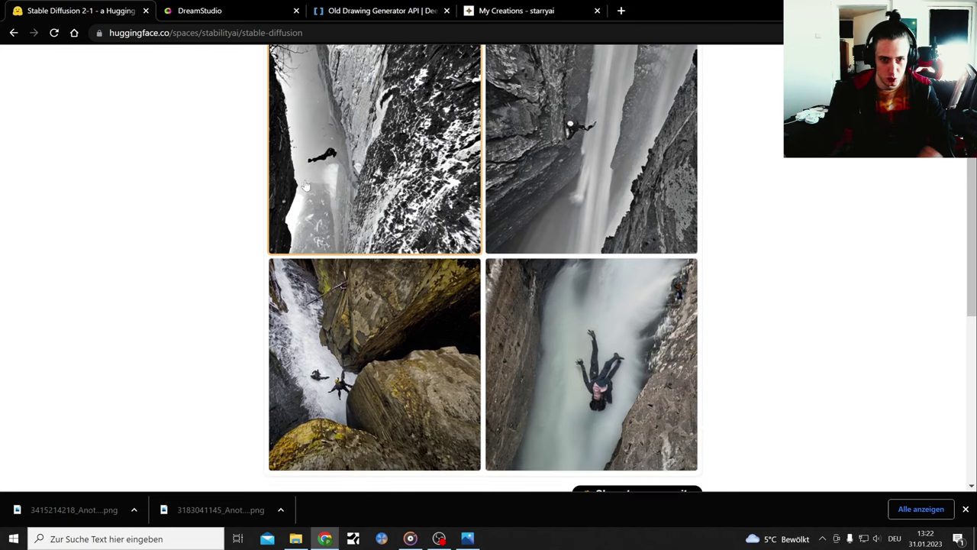
left_click(325, 183)
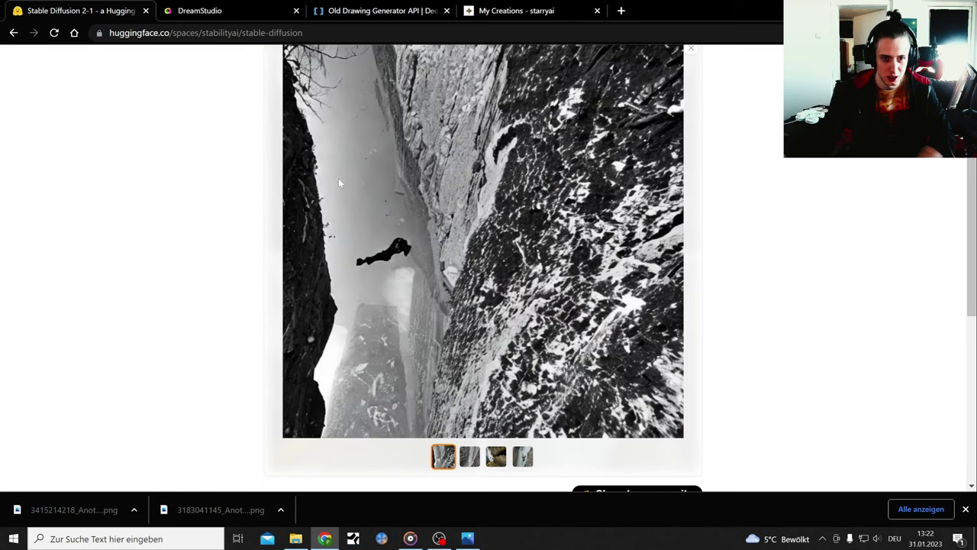
left_click(471, 462)
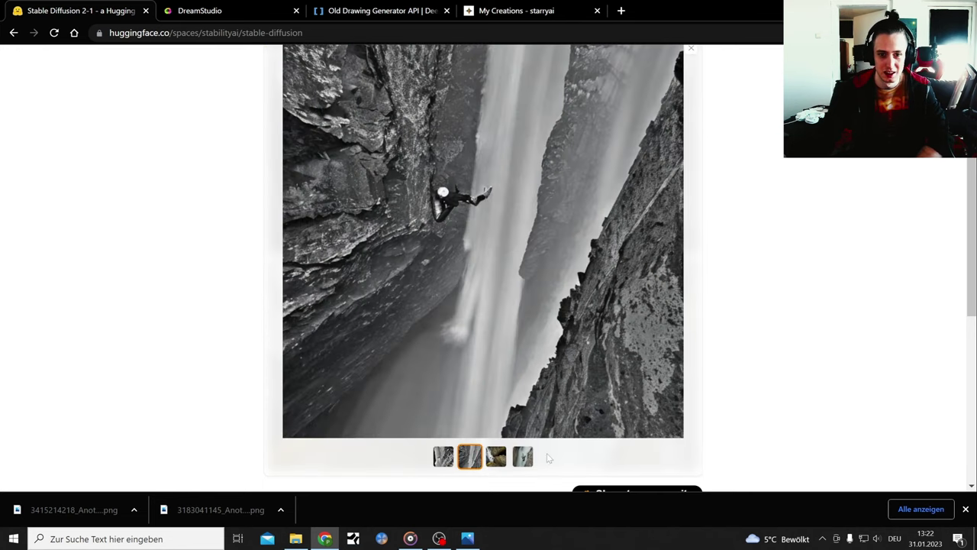
left_click(498, 461)
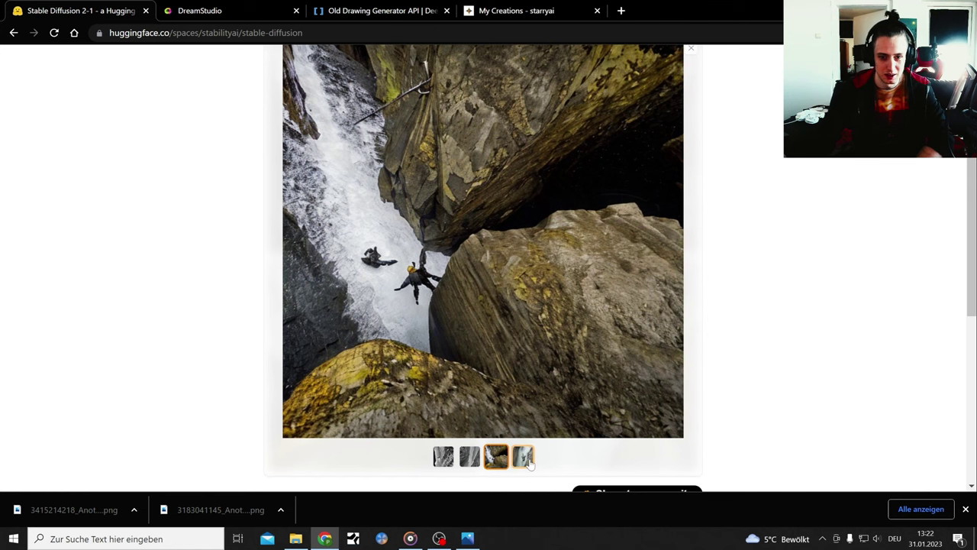
left_click(526, 458)
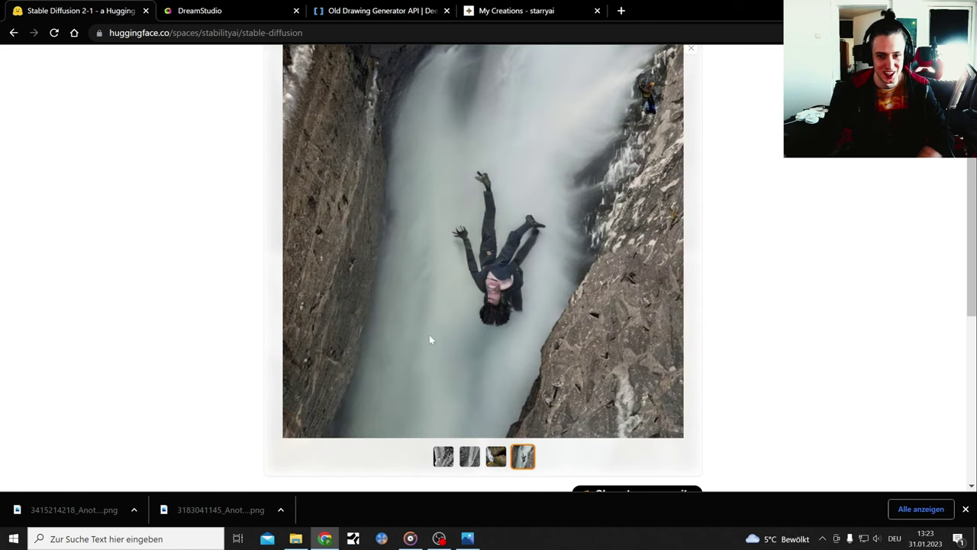
Generate a new Hugging Face batch for the prompt 'Another Deep Fall song'
scroll(535, 351, "up", 1)
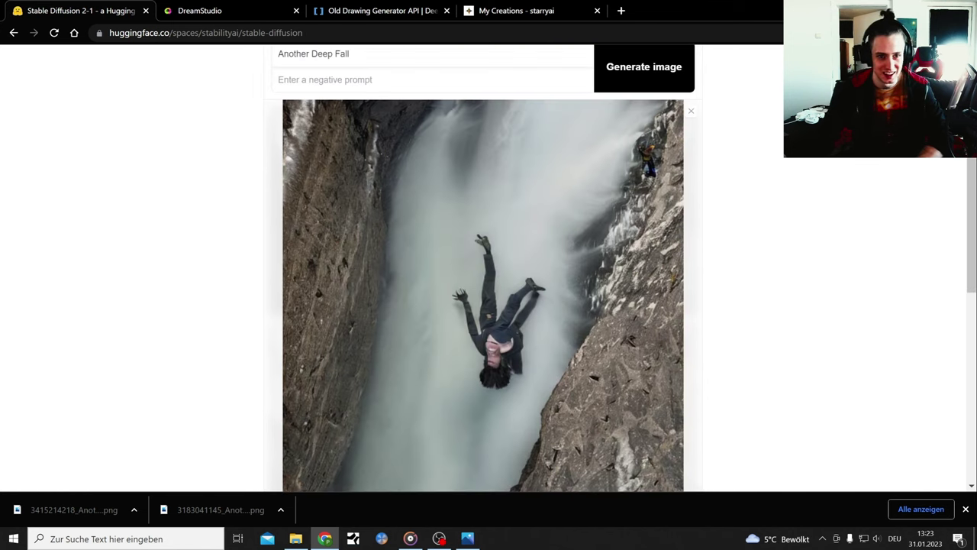
scroll(354, 104, "up", 2)
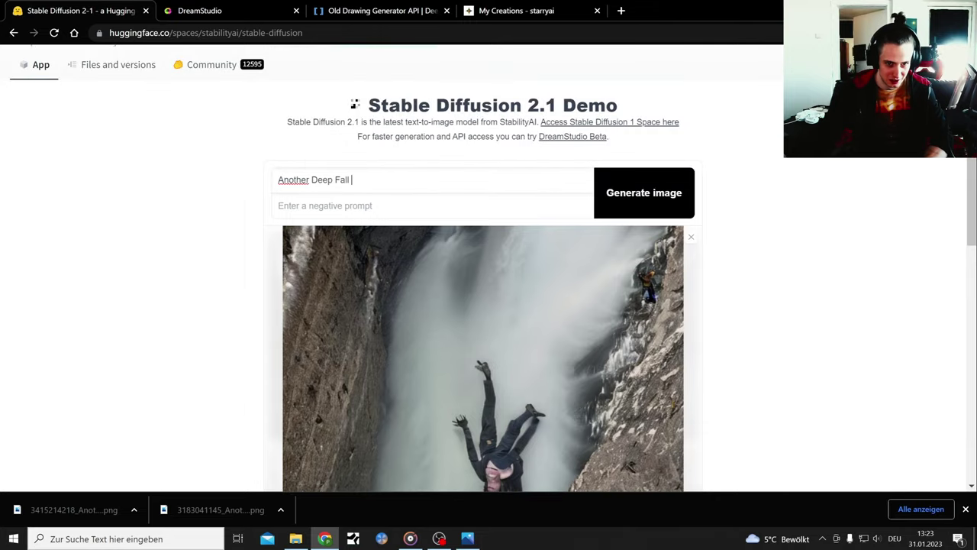
type("song")
key("Return")
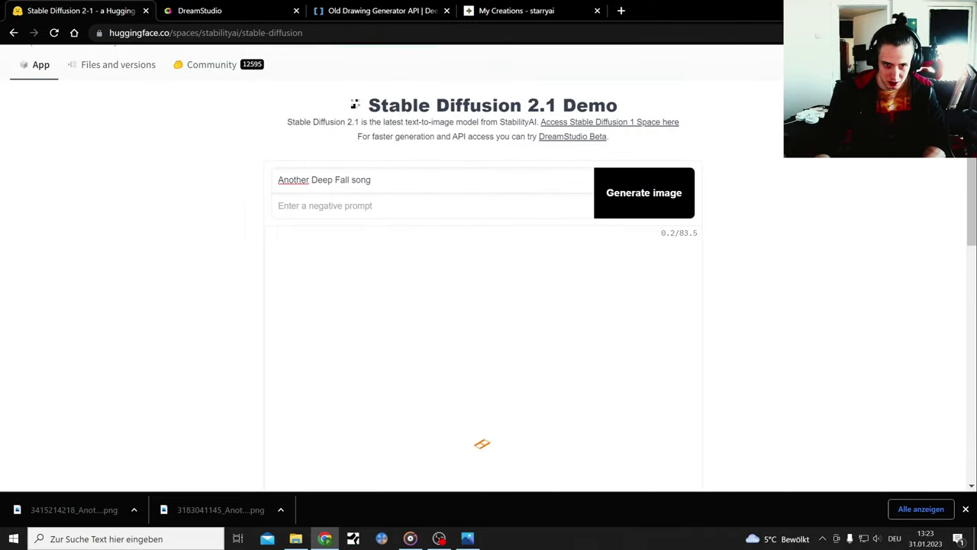
Add 'song' to the DeepAI prompt and generate a new old-style drawing
left_click(236, 8)
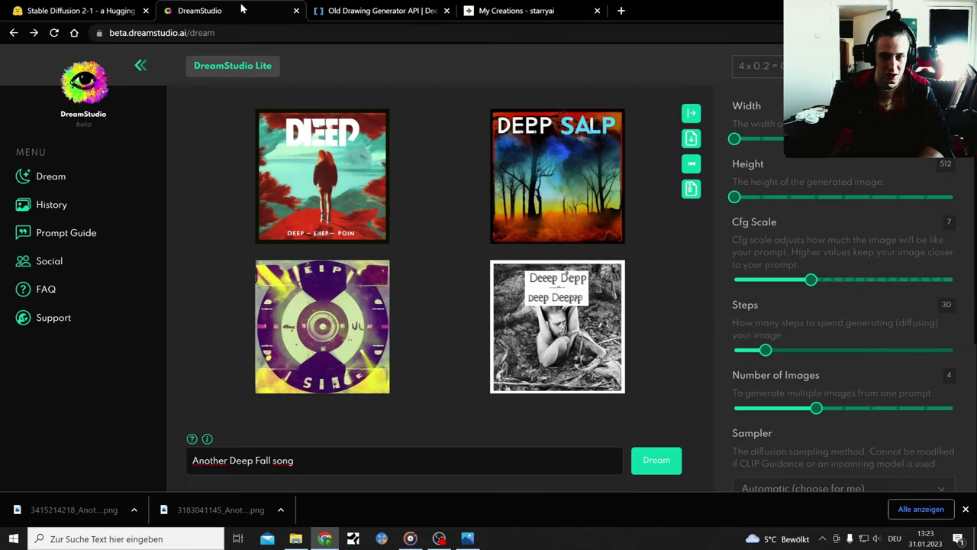
left_click(384, 7)
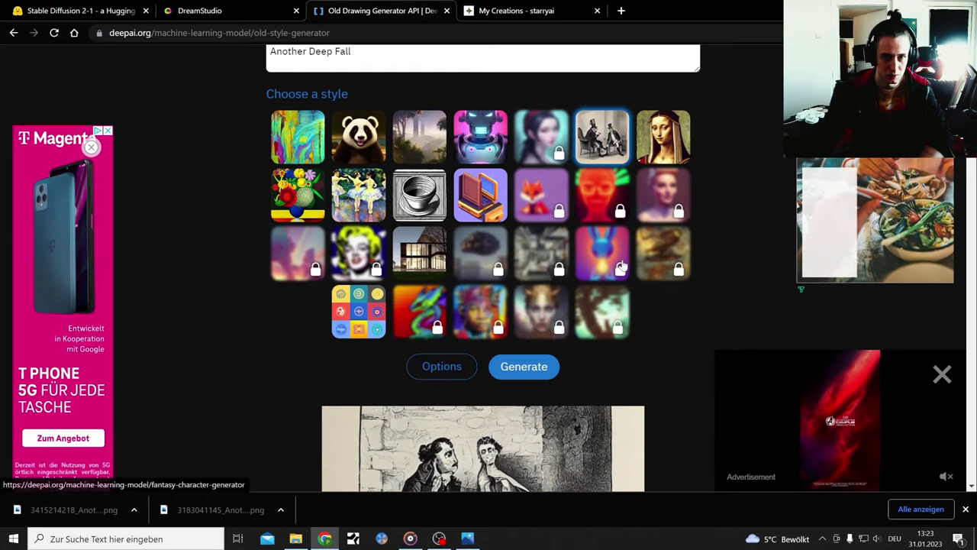
scroll(622, 260, "down", 3)
scroll(623, 258, "down", 1)
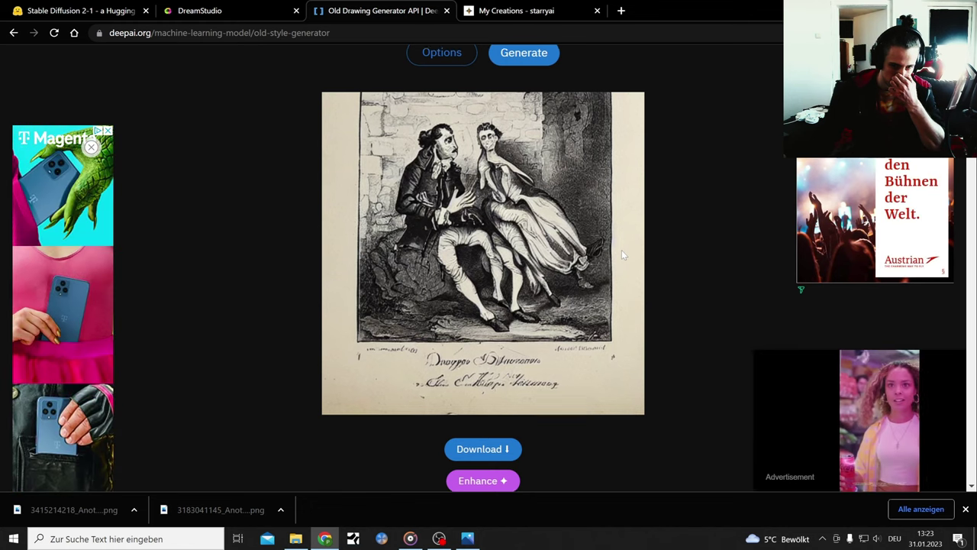
scroll(621, 250, "up", 5)
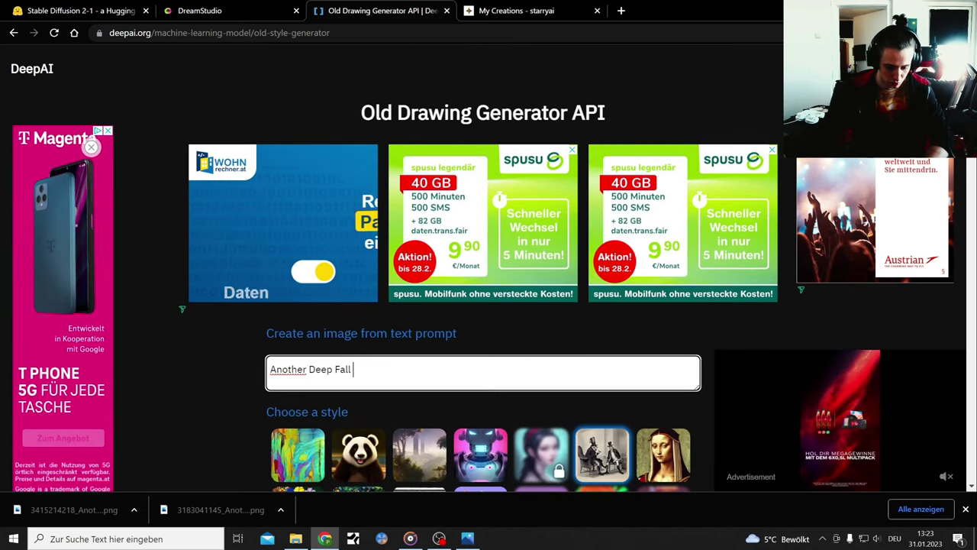
type("song")
scroll(536, 252, "down", 3)
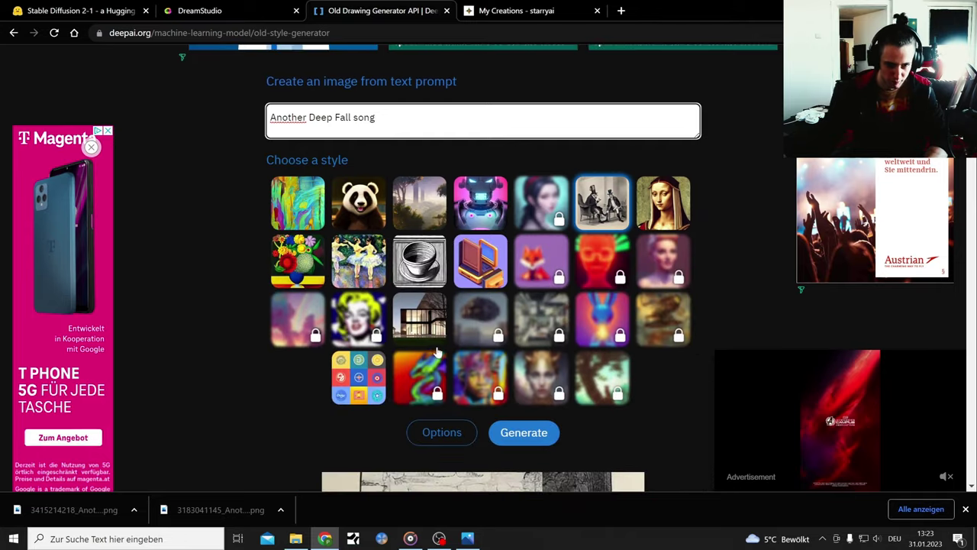
scroll(536, 252, "down", 3)
left_click(536, 252)
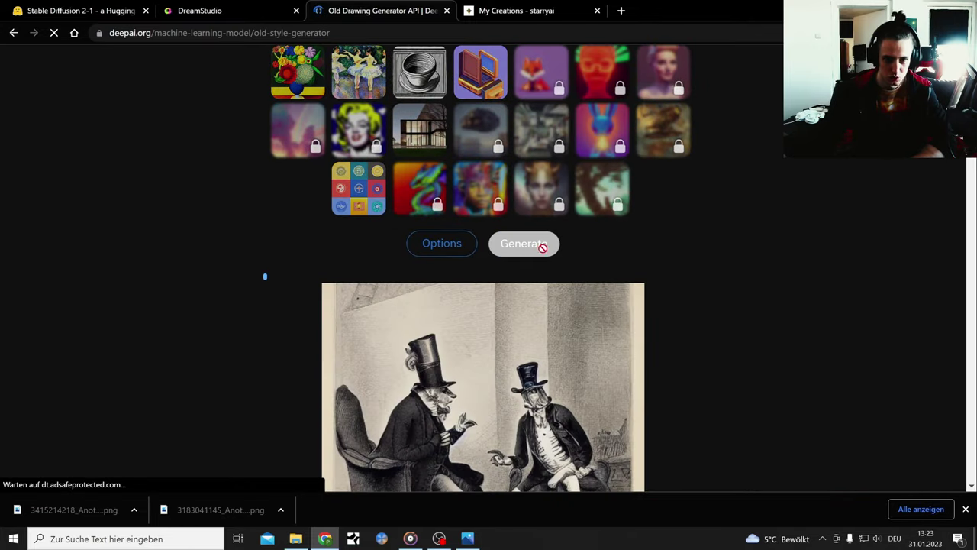
Dismiss the downloads list and start DeepAI's Surreal Graphics generator
scroll(588, 394, "down", 1)
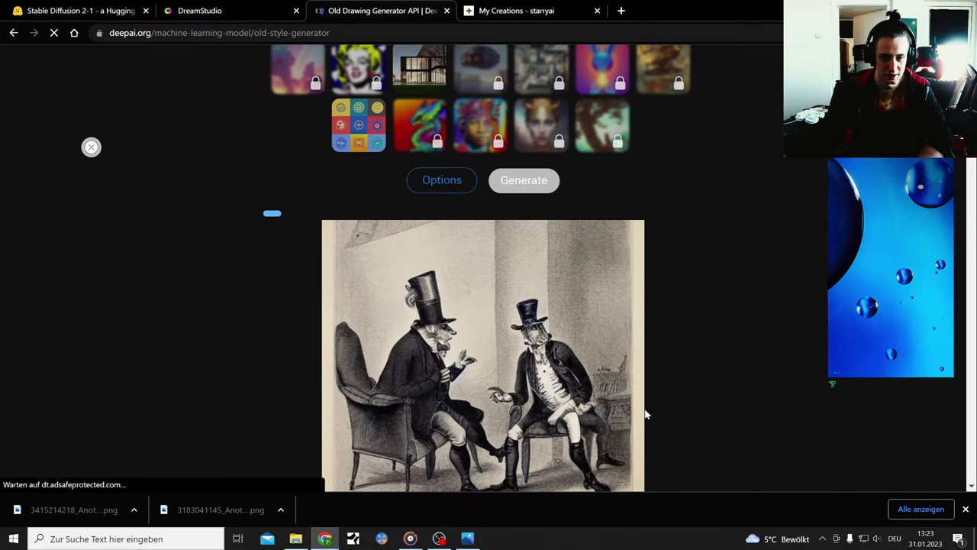
left_click(964, 509)
scroll(677, 406, "up", 4)
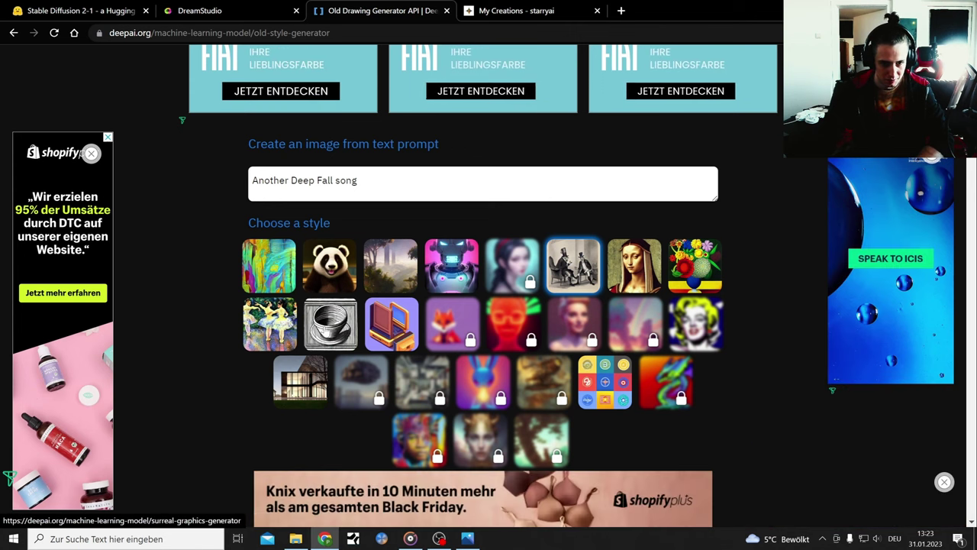
left_click(330, 323)
scroll(537, 300, "down", 5)
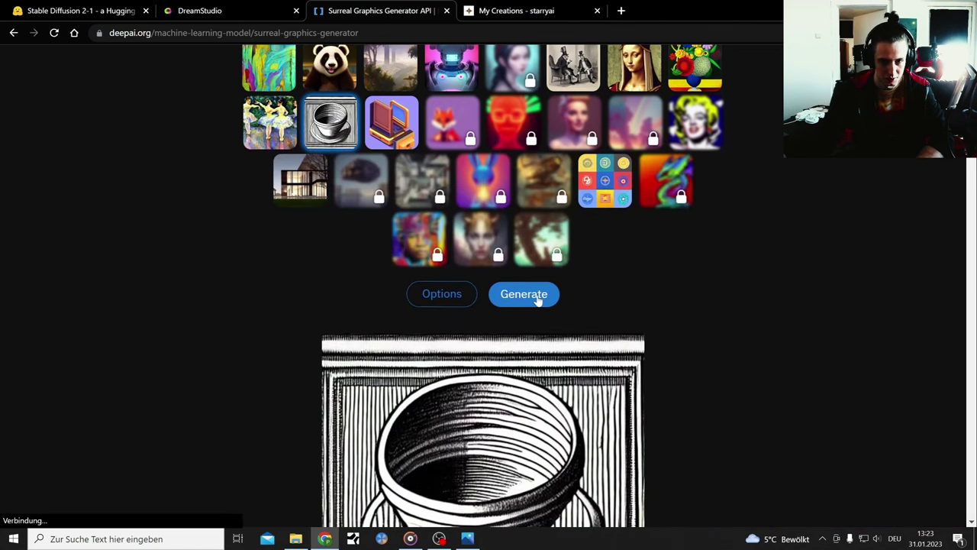
left_click(508, 11)
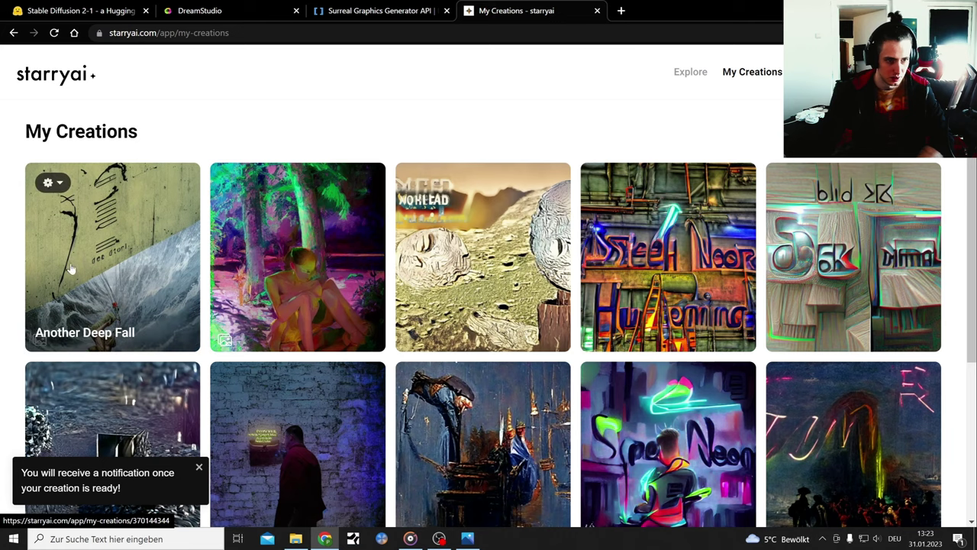
Open the Another Deep Fall creation in starryai and browse its four variations
left_click(129, 260)
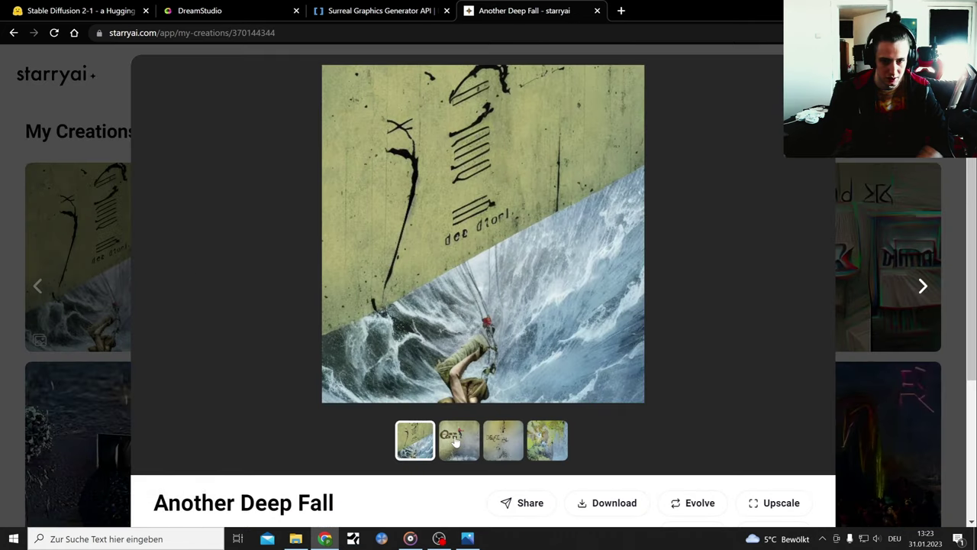
left_click(456, 441)
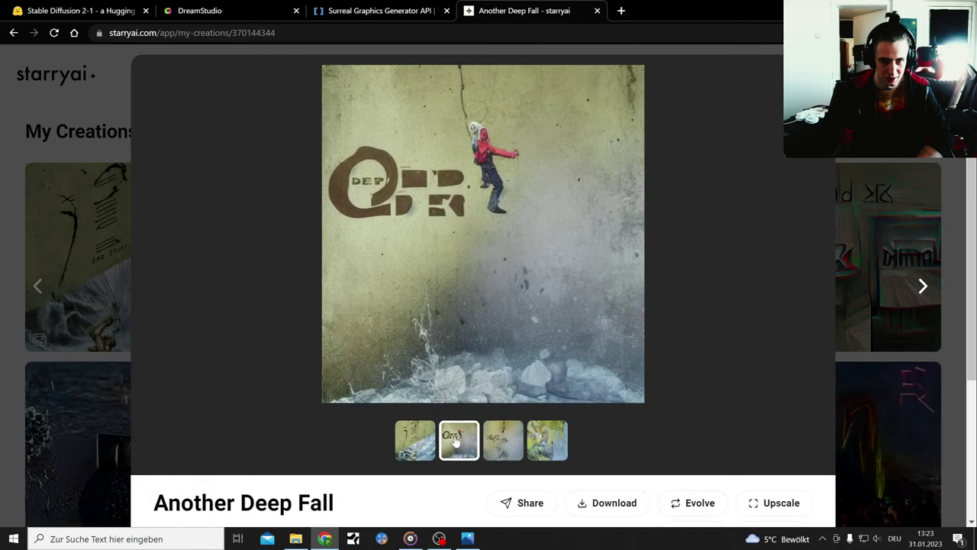
left_click(503, 443)
left_click(556, 451)
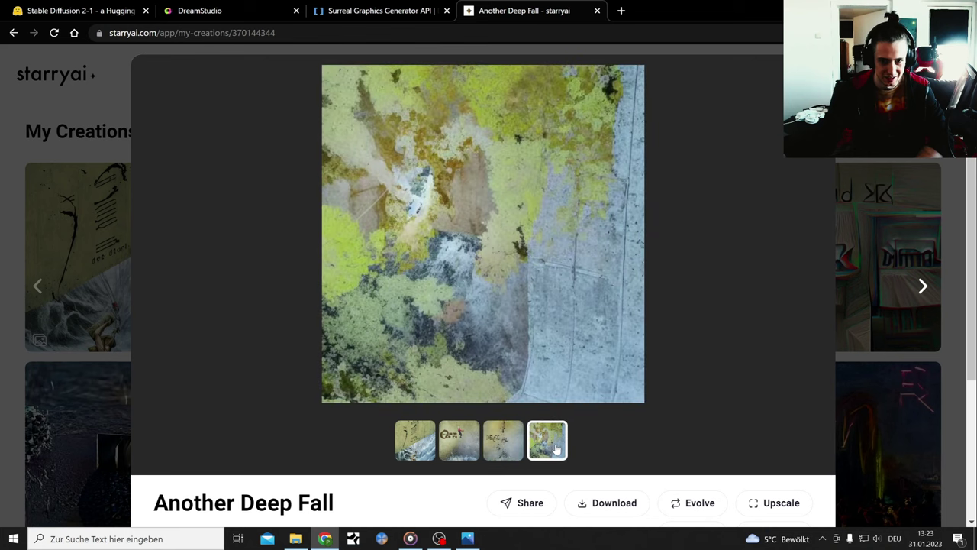
left_click(503, 450)
left_click(459, 448)
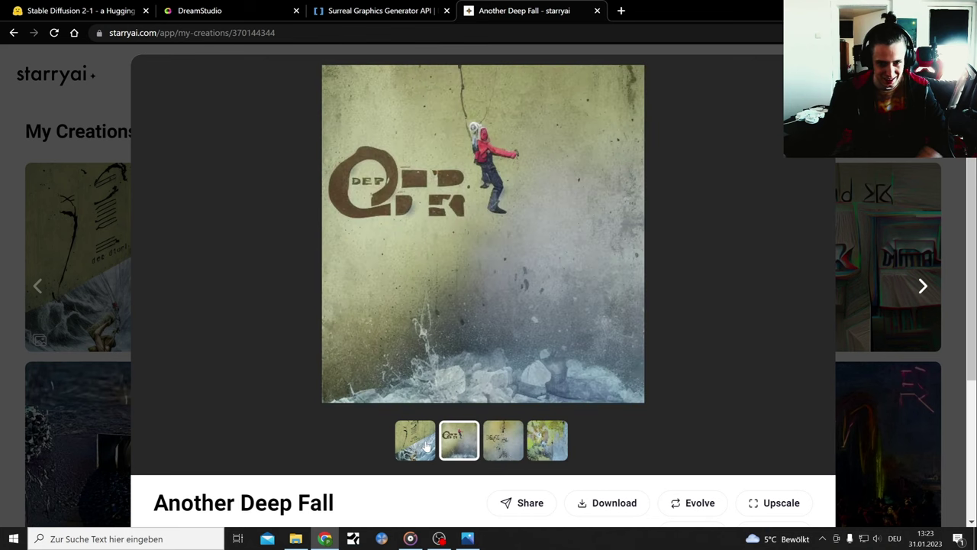
left_click(425, 449)
key("Escape")
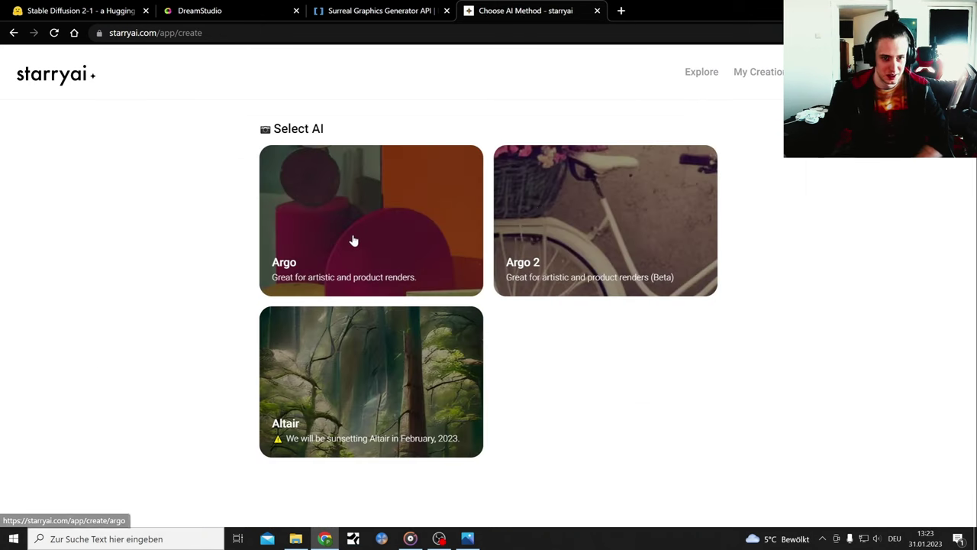
Start a new Argo creation with Blackscreen4.jpg loaded as the initial image
left_click(353, 240)
left_click(350, 394)
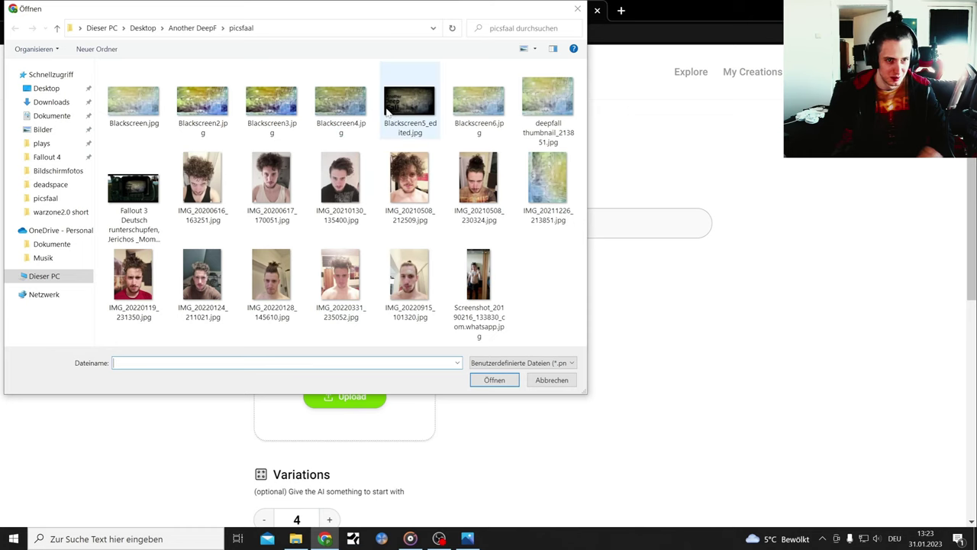
left_click(344, 111)
double_click(344, 108)
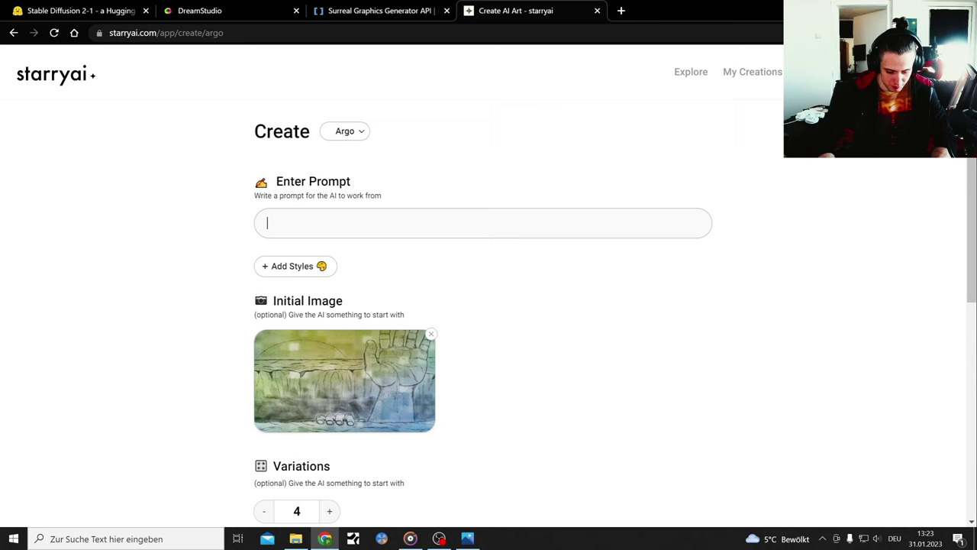
Prompt 'hand', browse the styles list without adding one, and create it
type("hand")
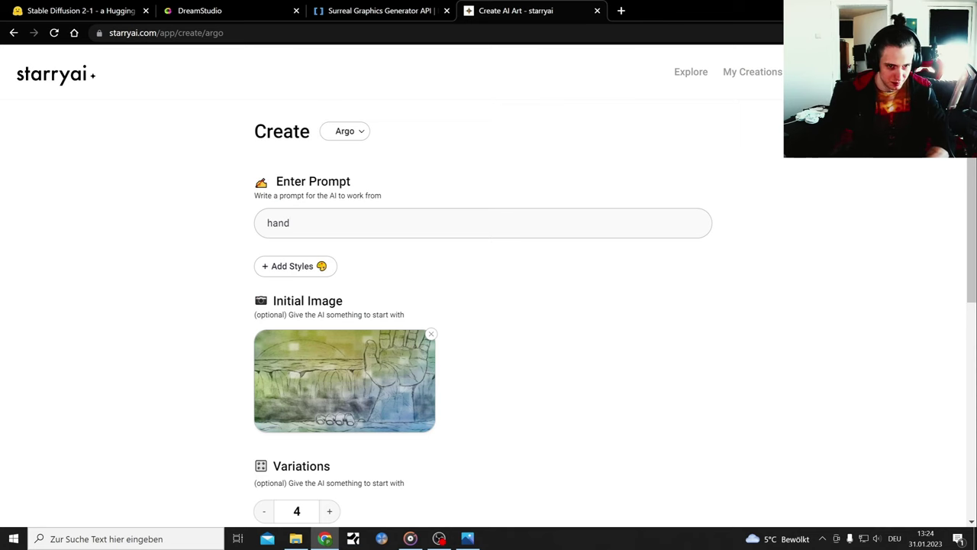
scroll(379, 255, "down", 1)
left_click(305, 203)
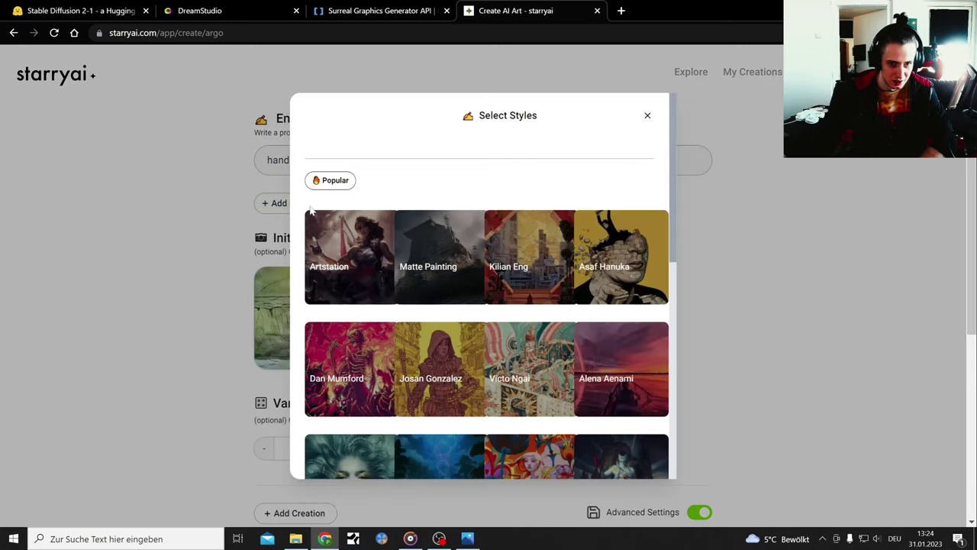
scroll(425, 251, "down", 1)
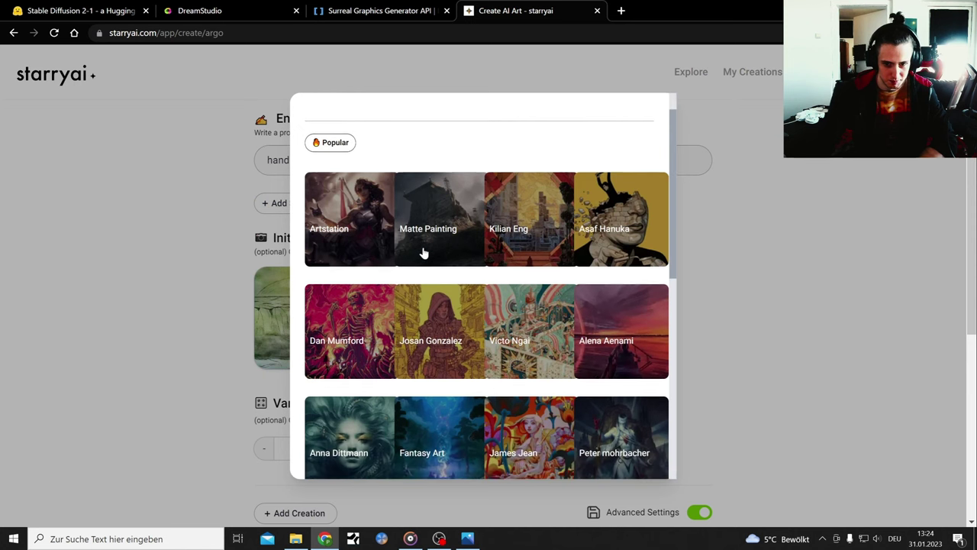
scroll(424, 251, "down", 2)
scroll(425, 251, "down", 2)
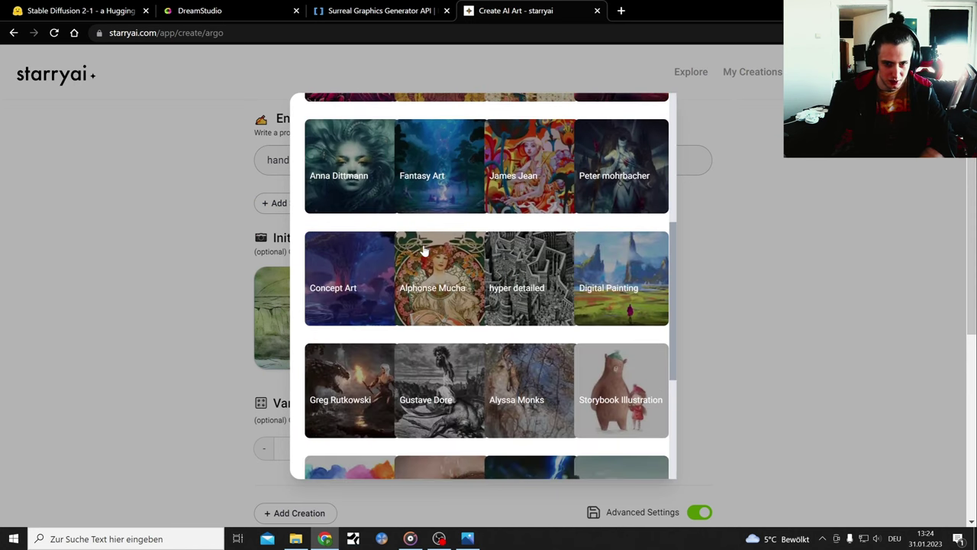
scroll(425, 248, "down", 2)
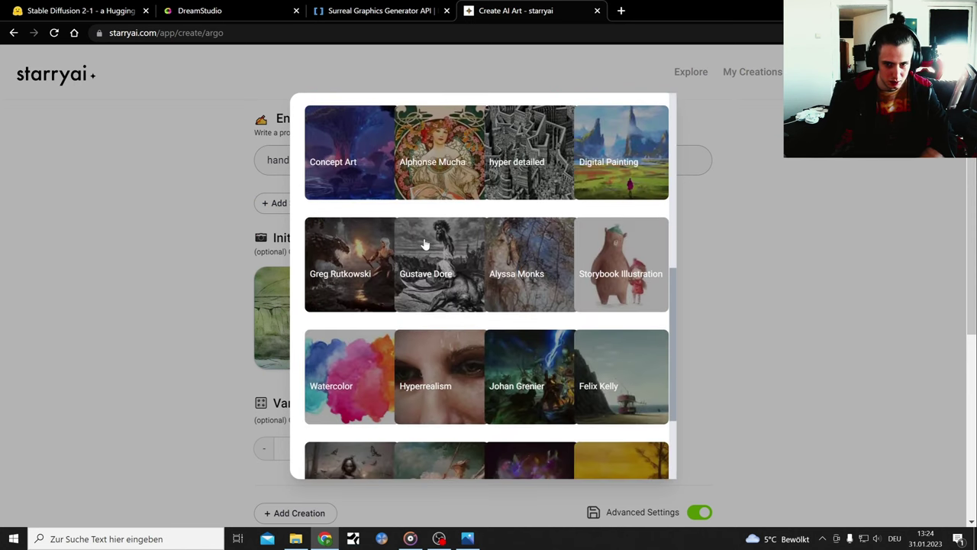
scroll(584, 244, "down", 2)
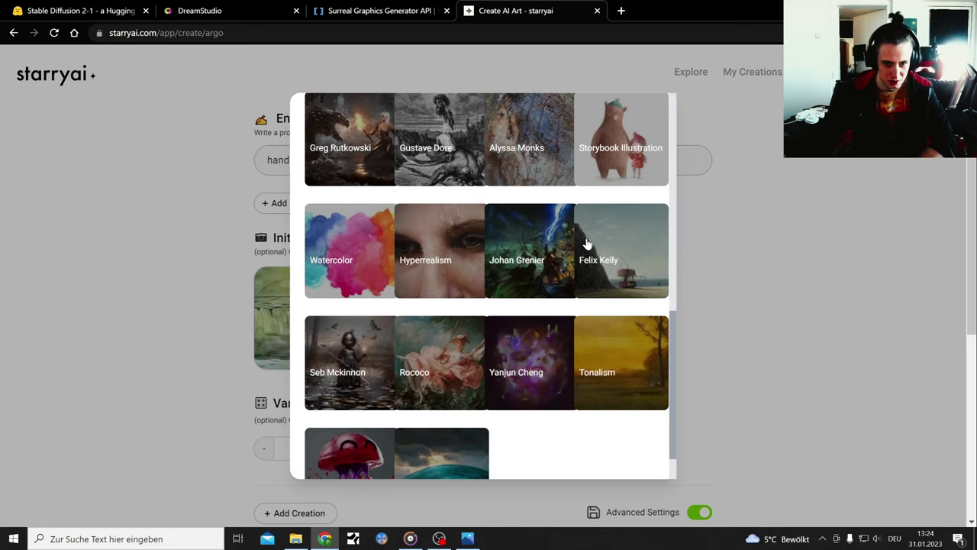
left_click(788, 231)
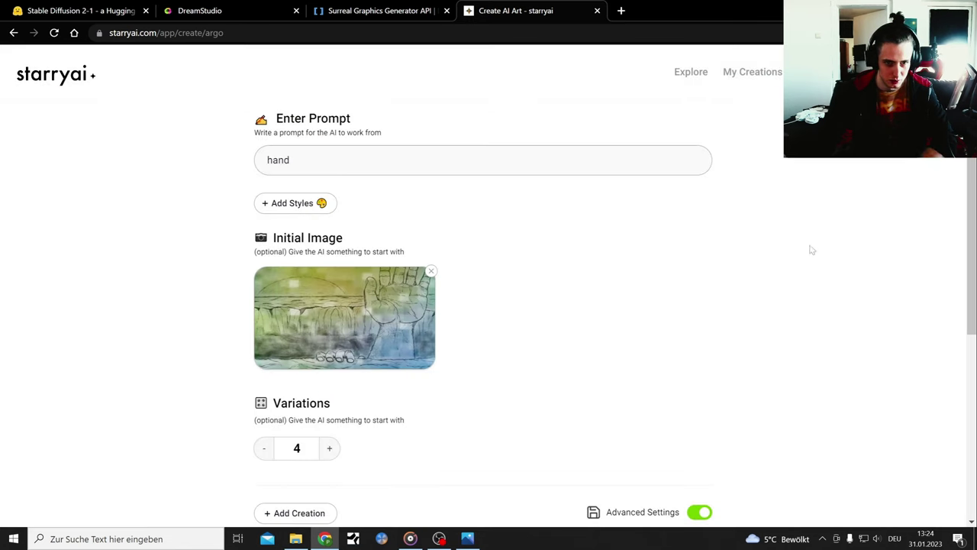
scroll(466, 356, "down", 3)
scroll(459, 398, "down", 1)
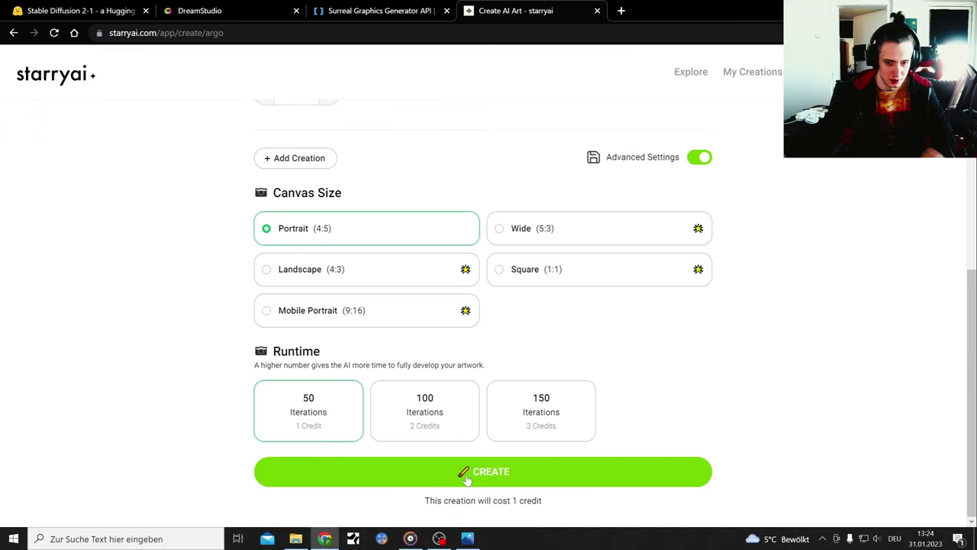
left_click(463, 472)
Enlarge the Hugging Face autumn road image and open its Save image as dialog, then dismiss it
left_click(14, 6)
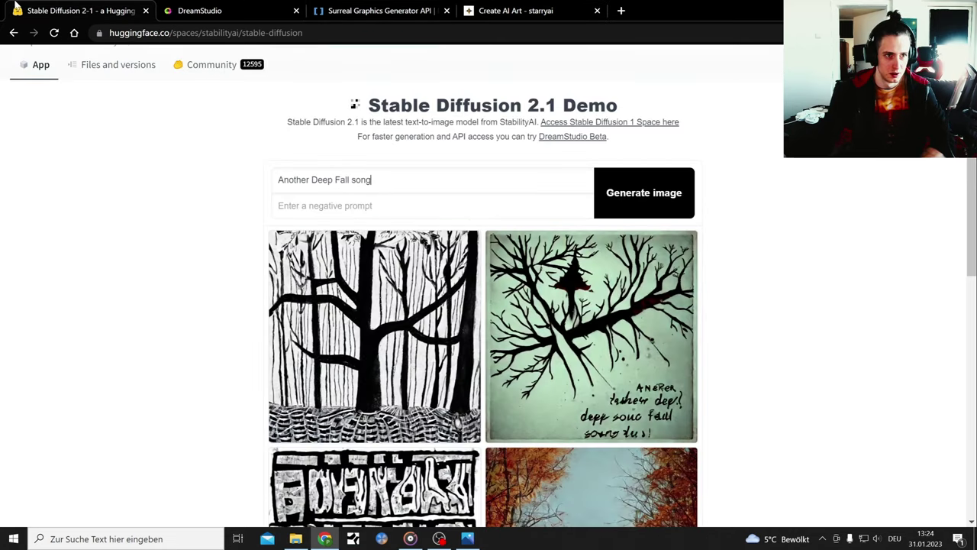
scroll(574, 353, "down", 4)
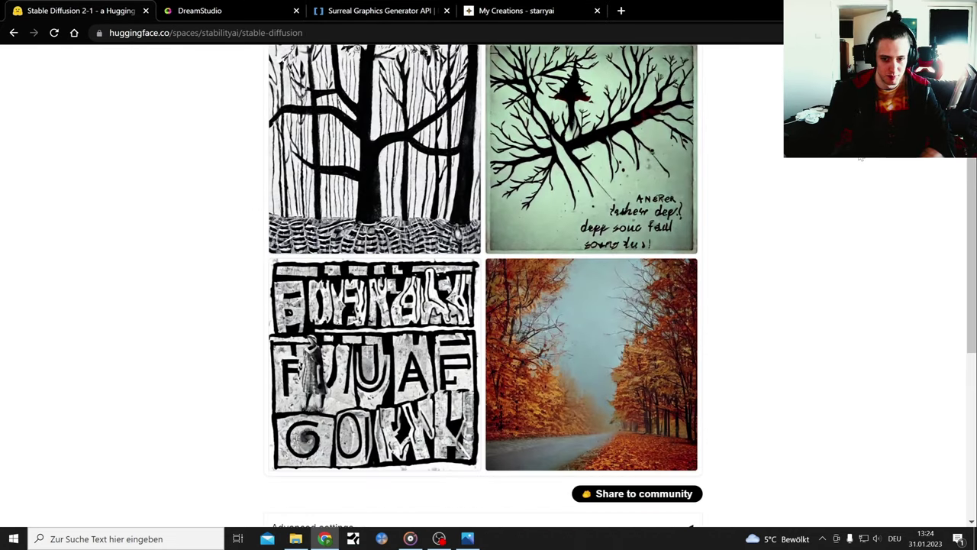
left_click(574, 352)
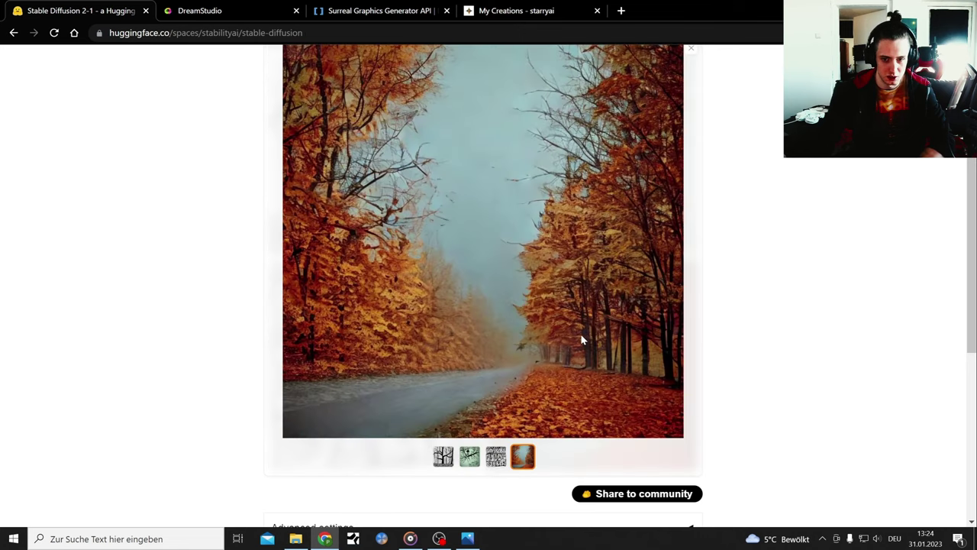
right_click(453, 309)
left_click(515, 343)
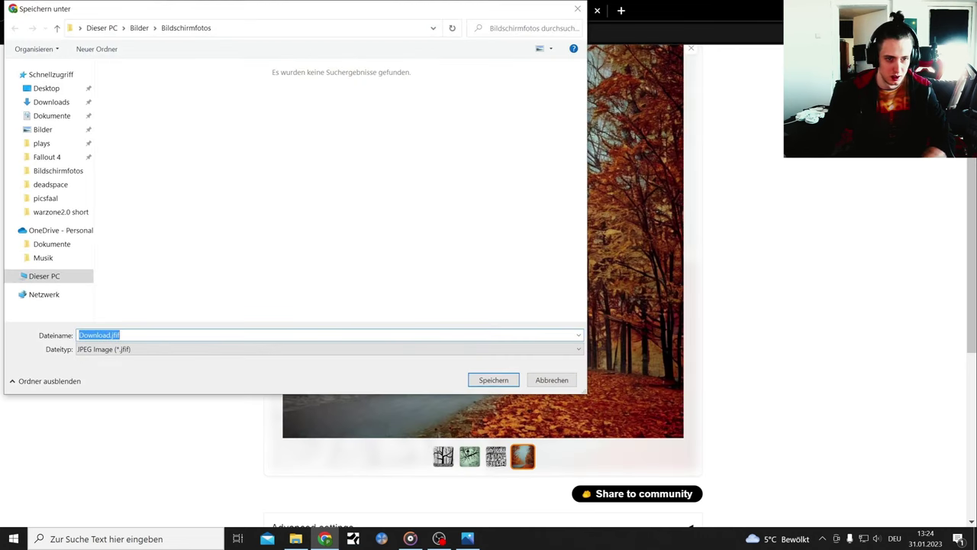
left_click(552, 380)
scroll(860, 275, "up", 1)
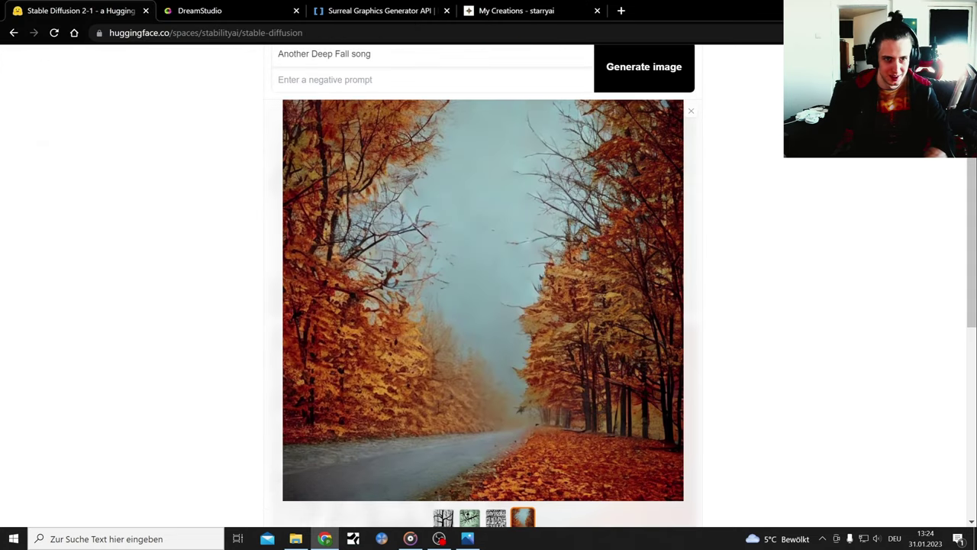
left_click(229, 9)
Look over the Surreal Graphics Generator page, close its tab, and open sonntagsf bunt.jpg in Photos
left_click(355, 9)
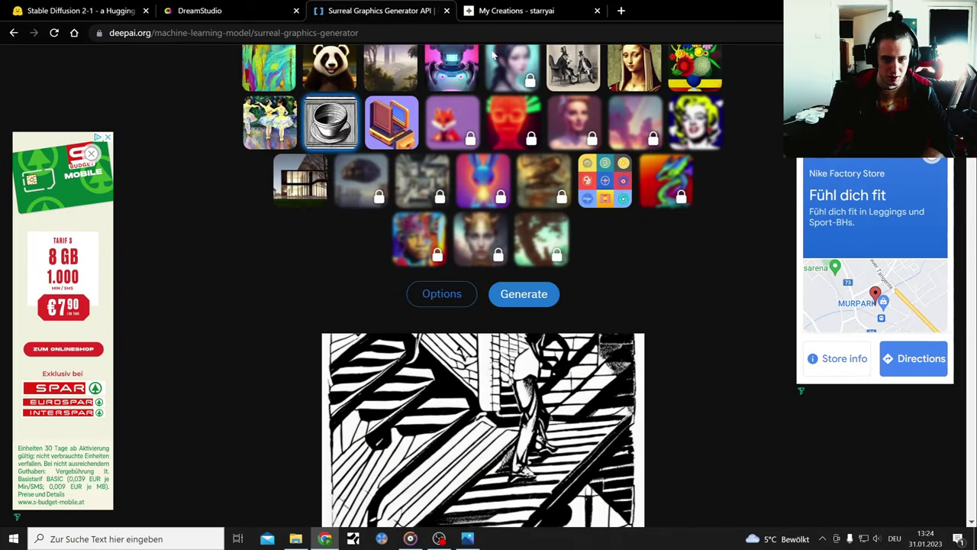
scroll(665, 222, "down", 3)
scroll(697, 229, "up", 2)
scroll(697, 229, "up", 5)
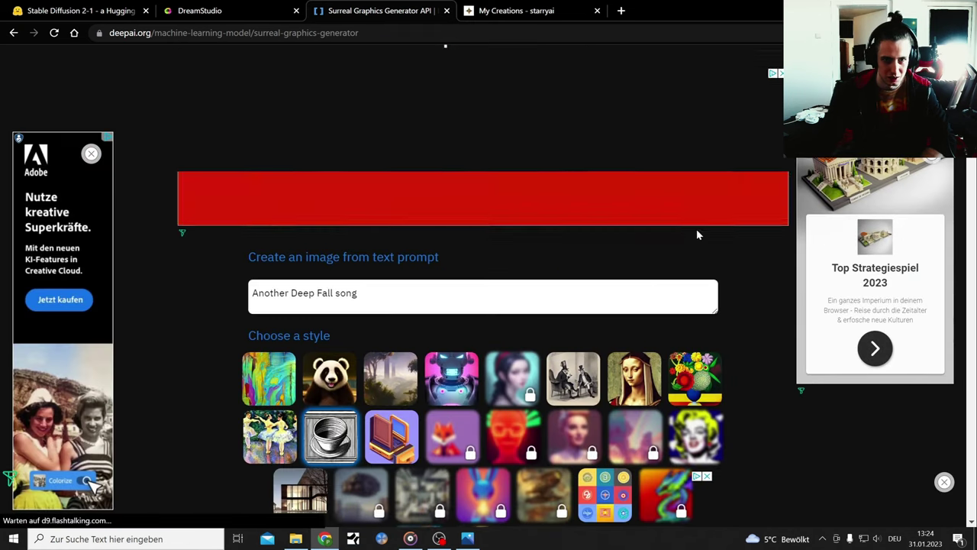
left_click(535, 33)
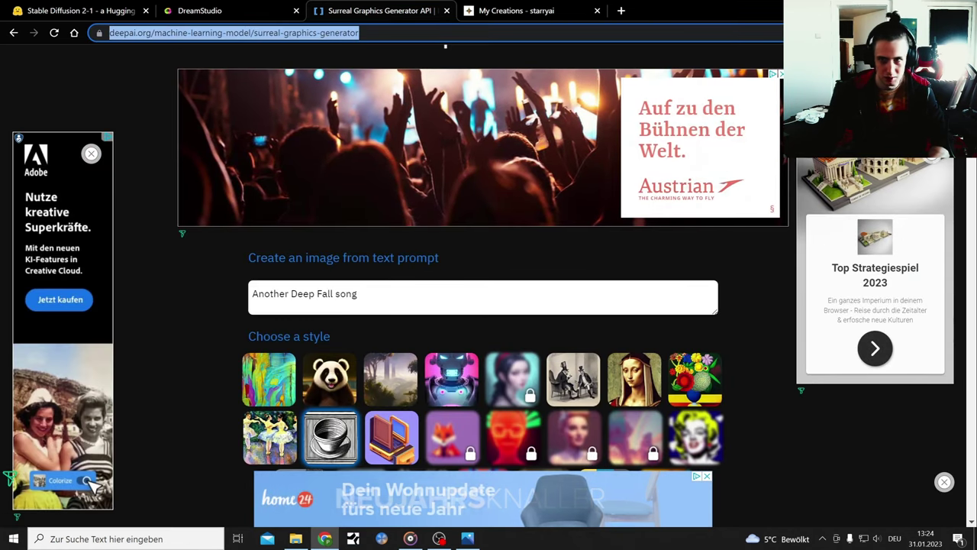
left_click(447, 9)
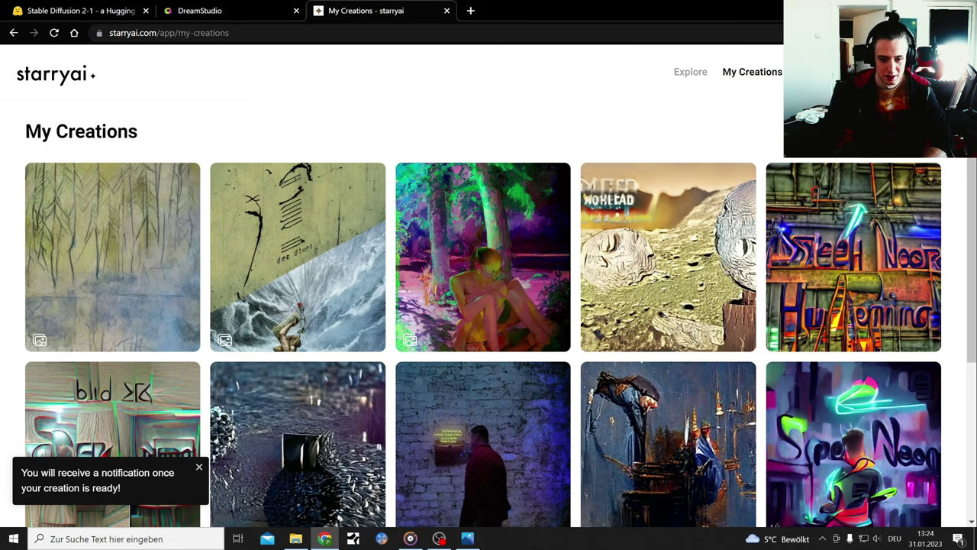
left_click(439, 539)
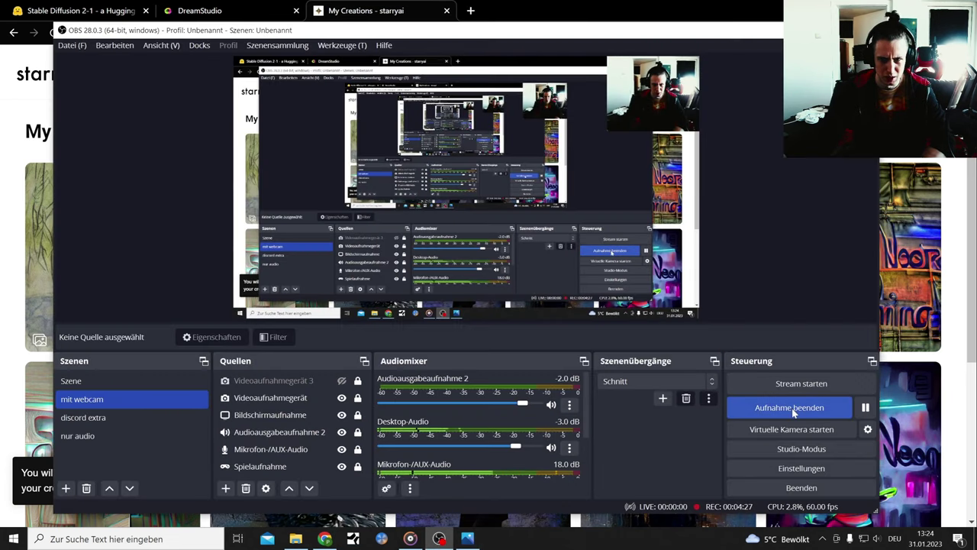
left_click(791, 409)
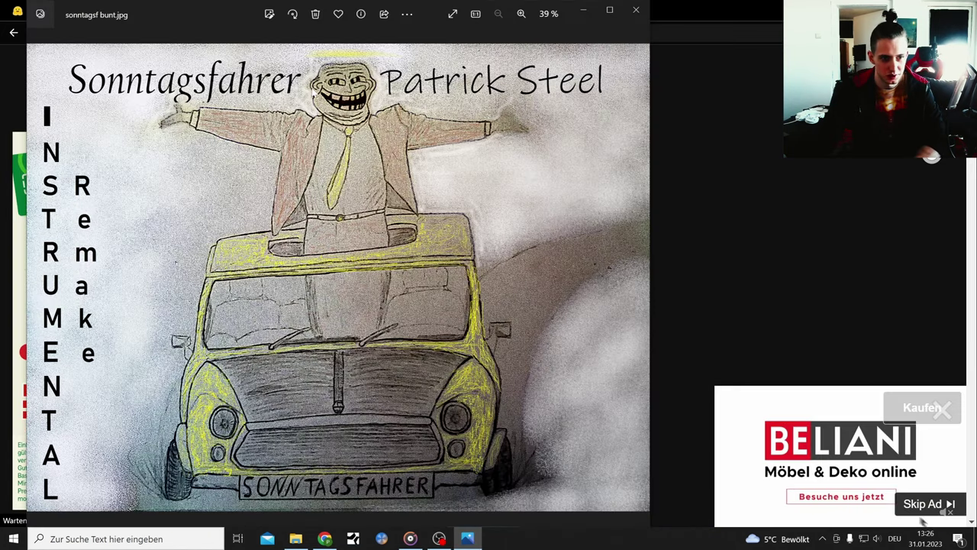
Skip the overlay ad while viewing sonntagsf bunt.jpg in Photos
left_click(908, 504)
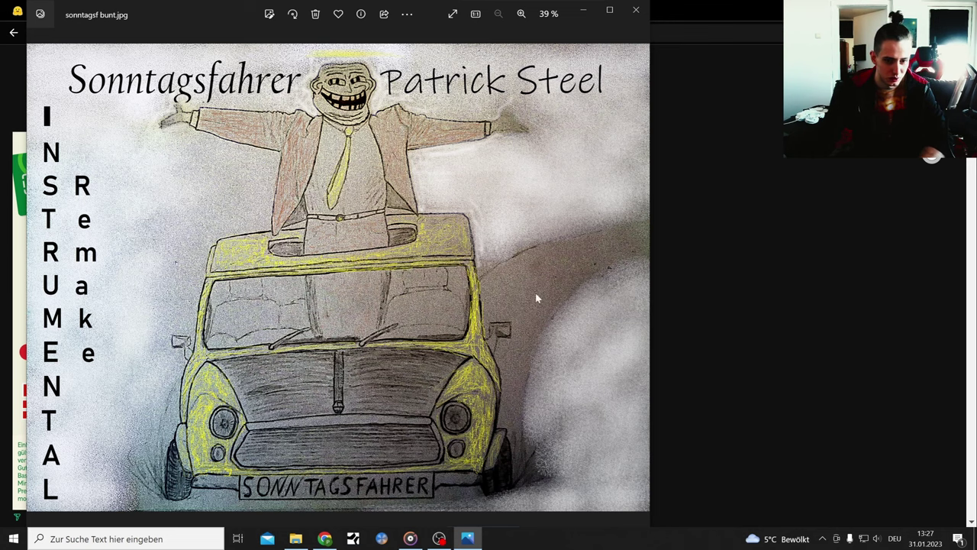
Close the Sonntagsfahrer drawing, review DeepAI's train image, and go to the Stable Diffusion 2-1 tab
left_click(636, 10)
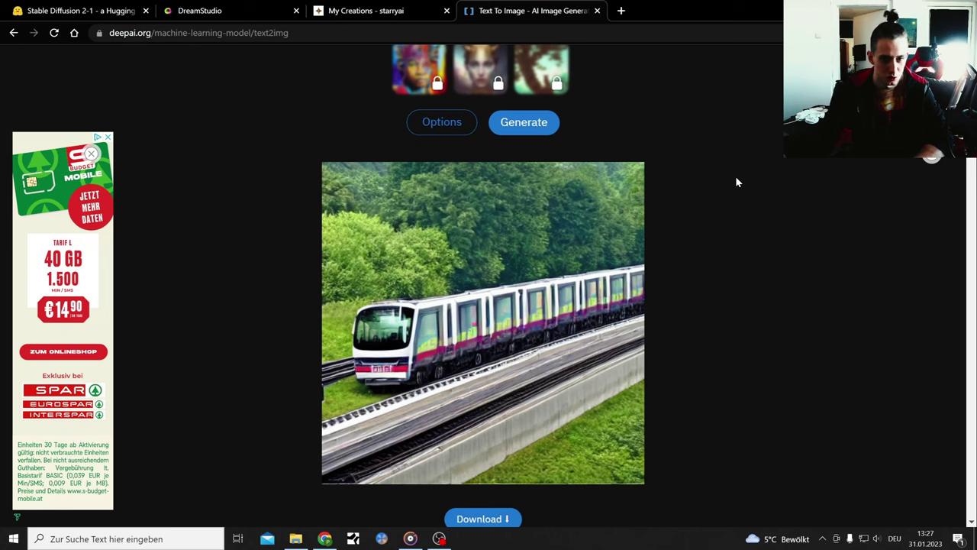
scroll(772, 236, "down", 1)
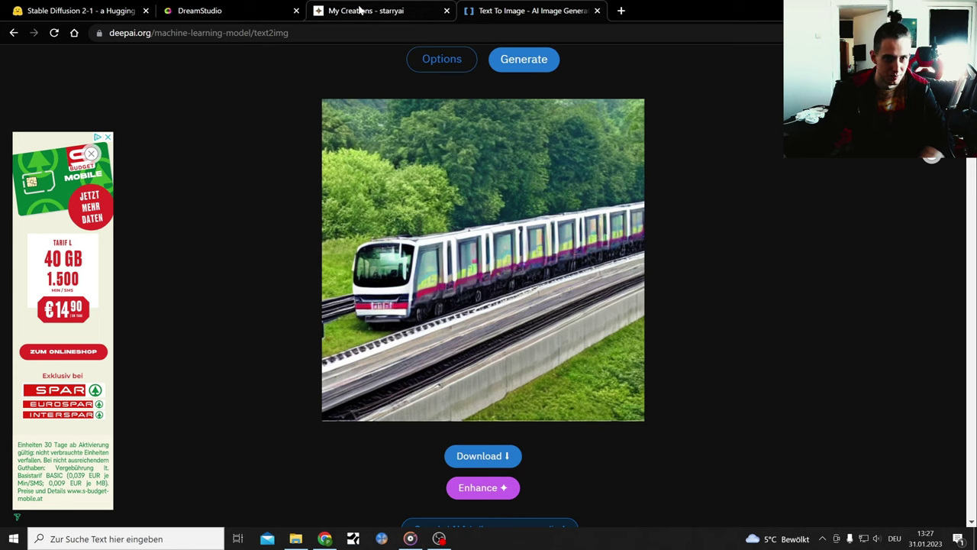
left_click(55, 7)
Replace the Hugging Face prompt with 'sunday driver' and generate new images
scroll(884, 266, "down", 2)
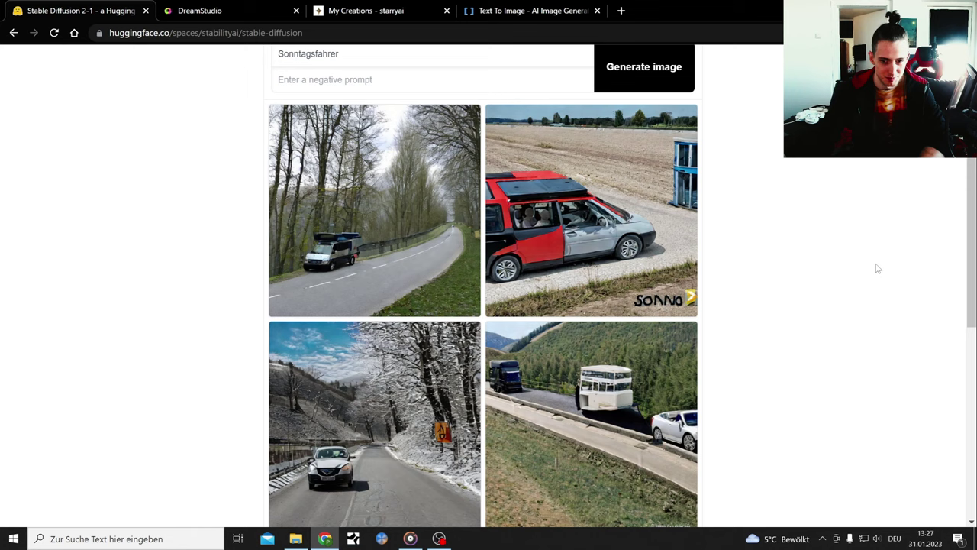
scroll(878, 268, "down", 1)
scroll(878, 268, "up", 1)
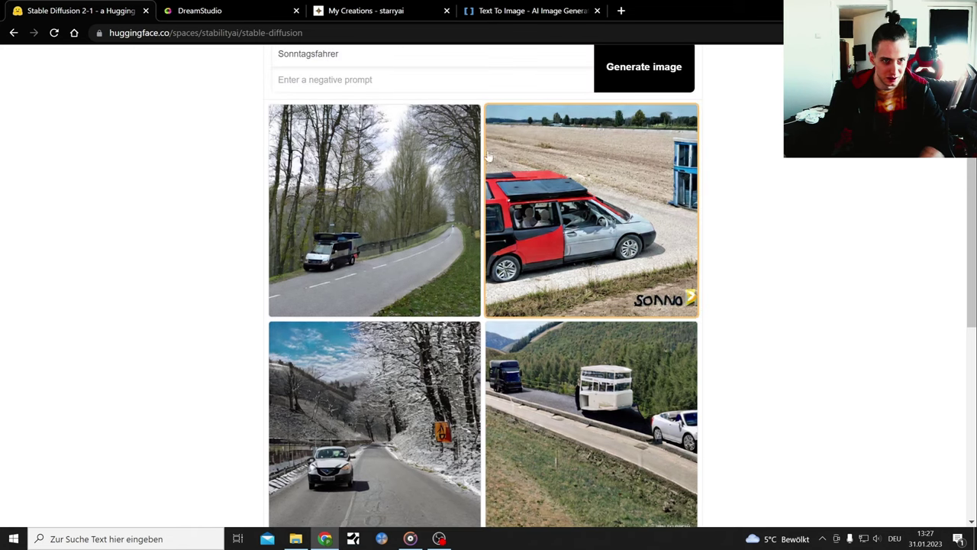
key("ctrl+a")
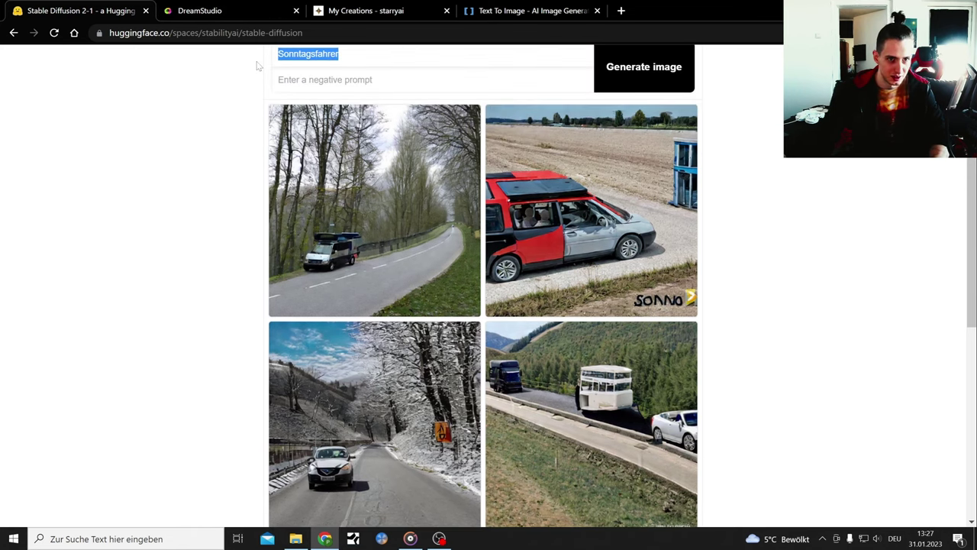
type("sunday driver")
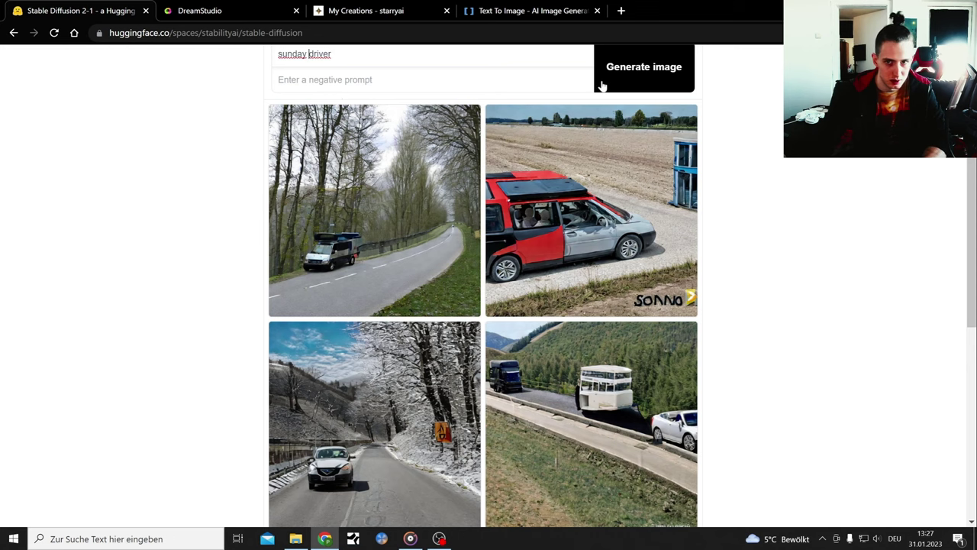
left_click(635, 84)
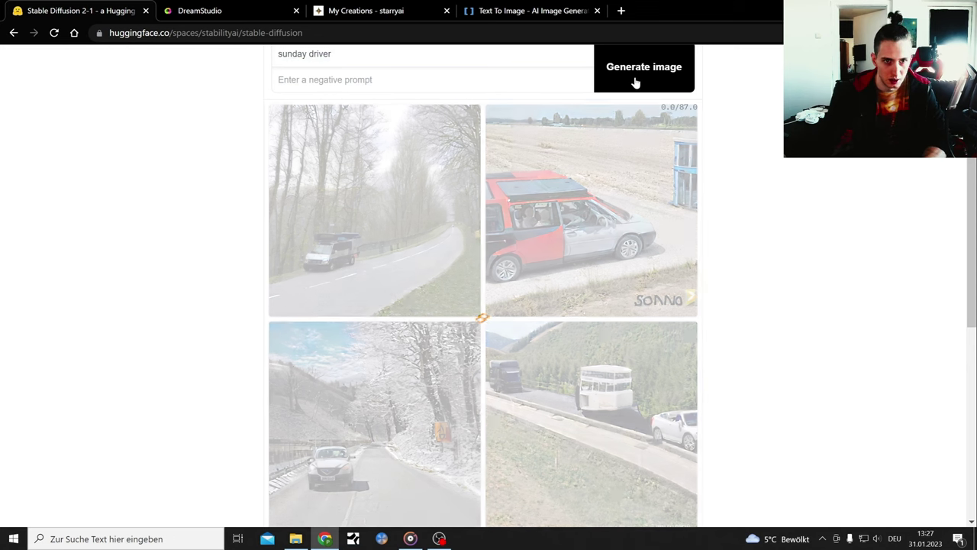
In DreamStudio, replace the Sonntagsfahrer prompt with 'sunday driver' and generate
left_click(218, 9)
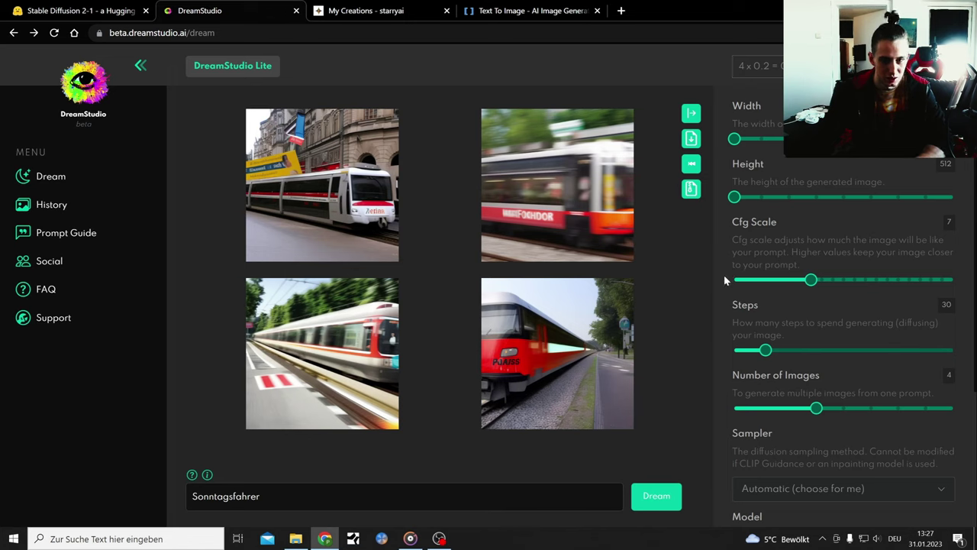
left_click_drag(260, 496, 175, 508)
key("BackSpace")
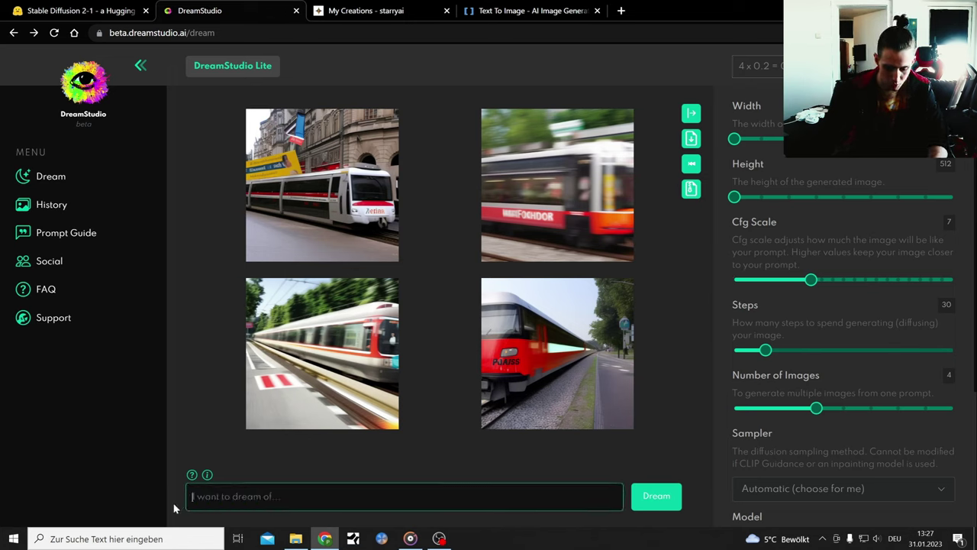
type("sunday driver")
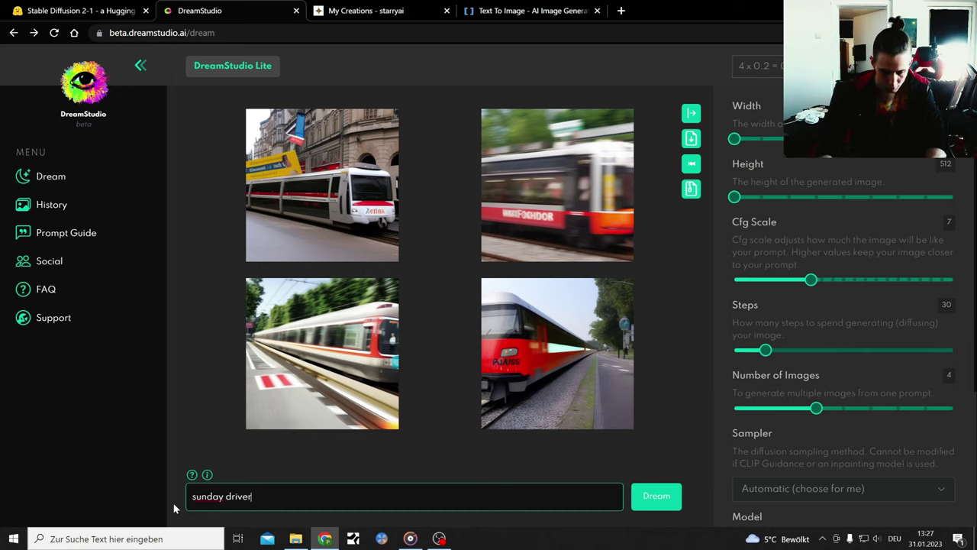
key("Return")
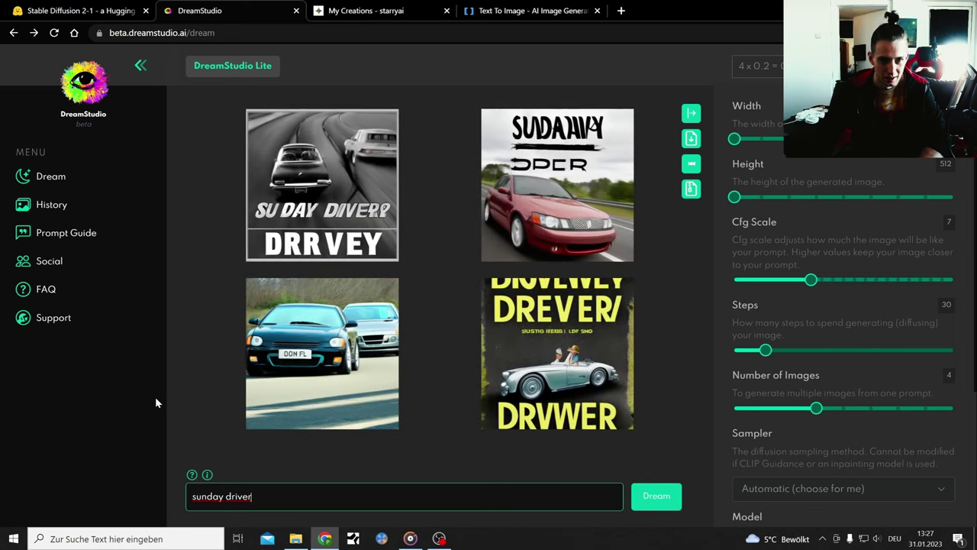
Open starryai's queued Sonntagsfahrer creation and close it again
left_click(370, 10)
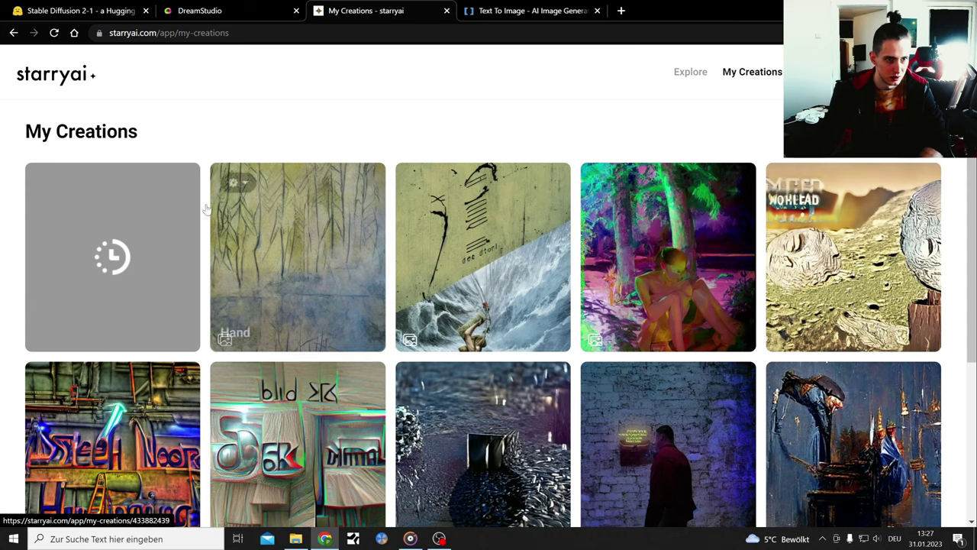
left_click(138, 241)
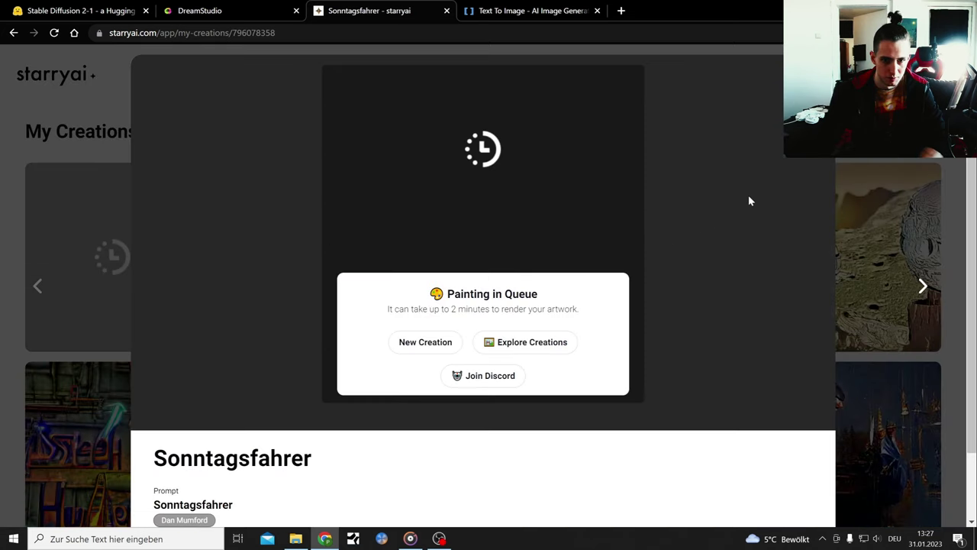
key("Escape")
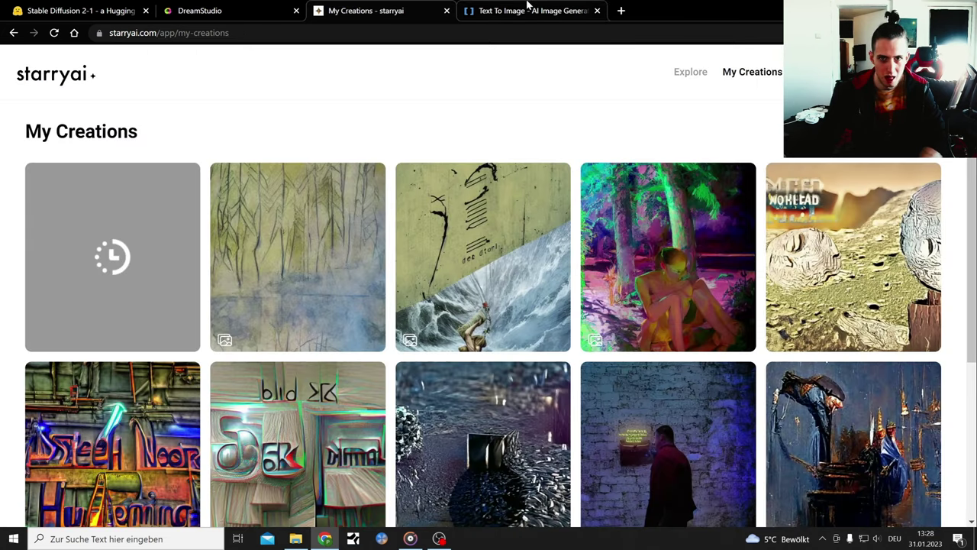
Change DeepAI's prompt from 'sonntagsfahrer' to 'sunday driver' and generate an image
left_click(535, 10)
scroll(510, 412, "up", 5)
scroll(510, 412, "up", 2)
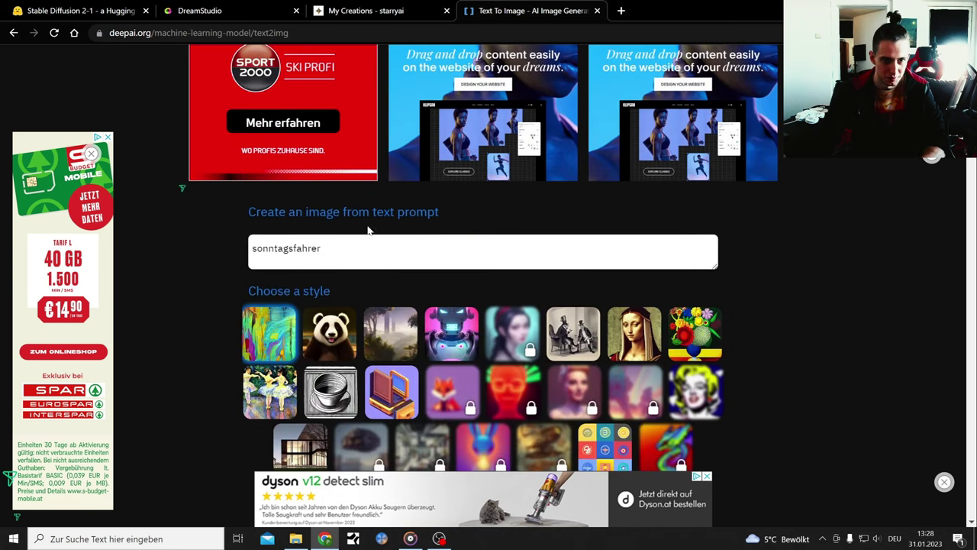
double_click(286, 248)
key("BackSpace")
type("s")
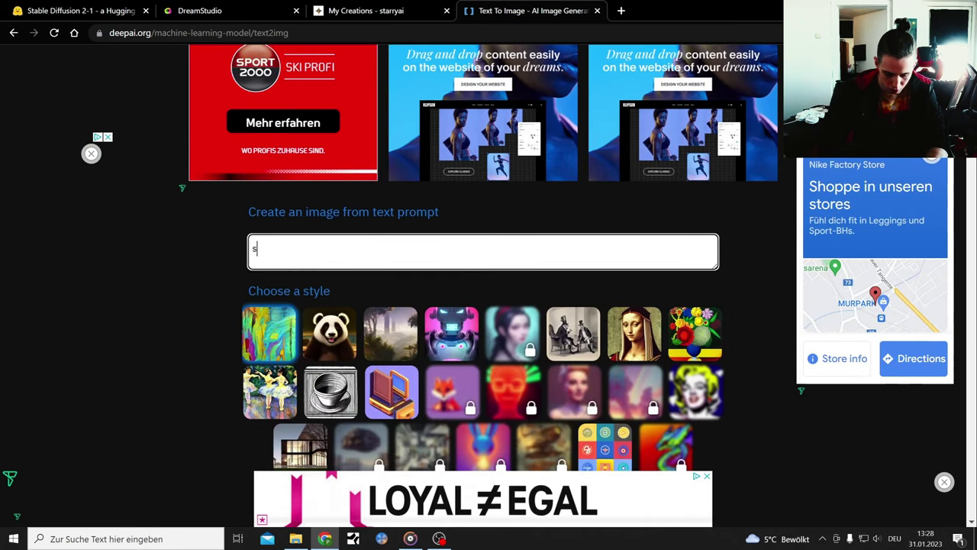
type("unda")
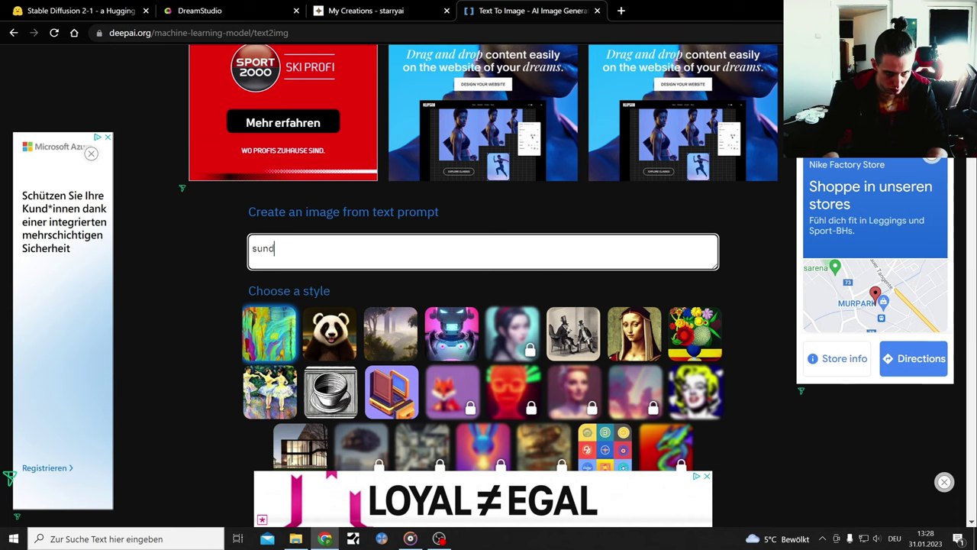
type("y driv")
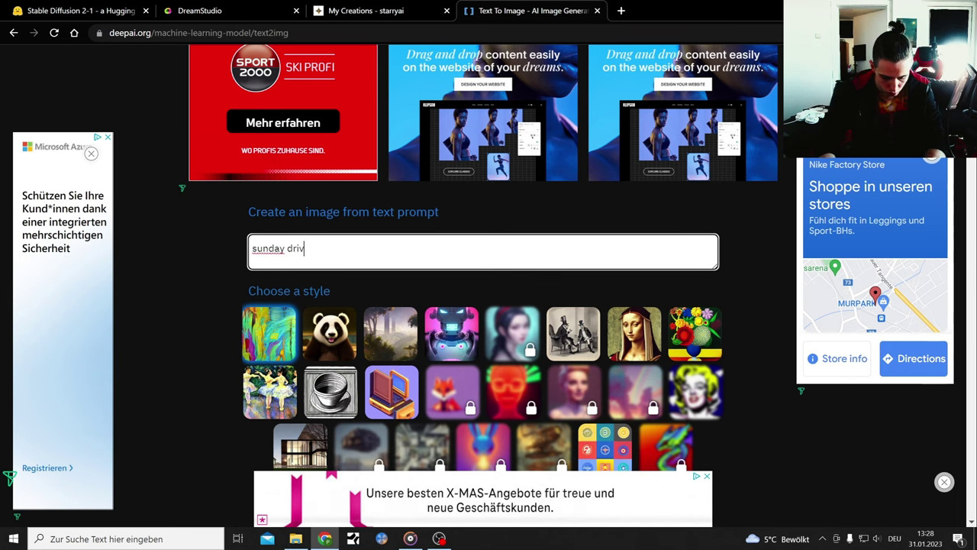
type("er")
scroll(557, 372, "down", 3)
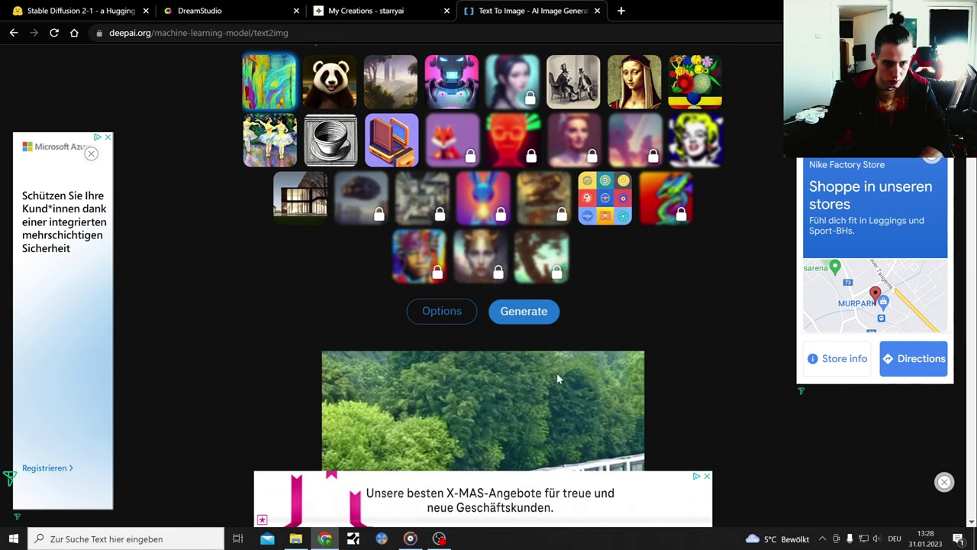
left_click(533, 322)
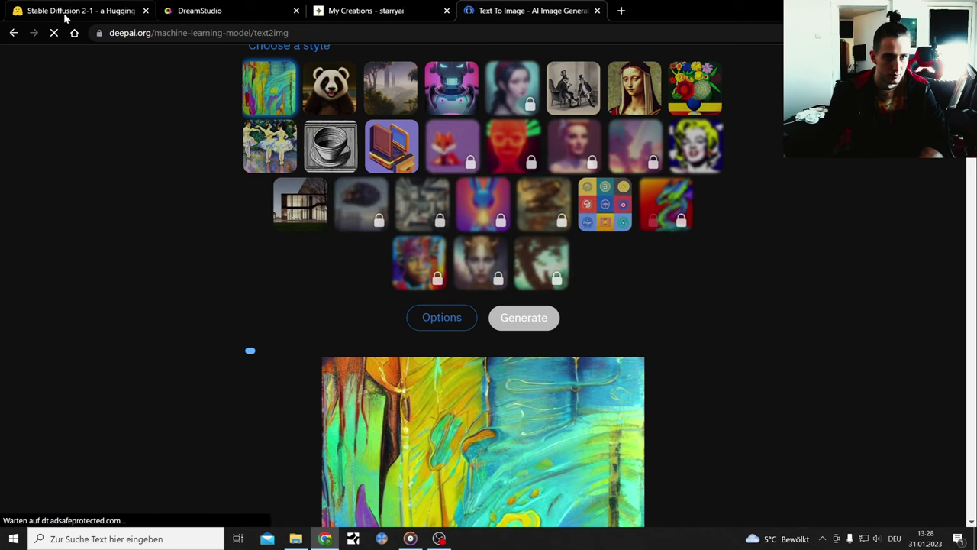
Check Hugging Face progress, then open and close starryai's queued Sonntagsfahrer creation
left_click(66, 11)
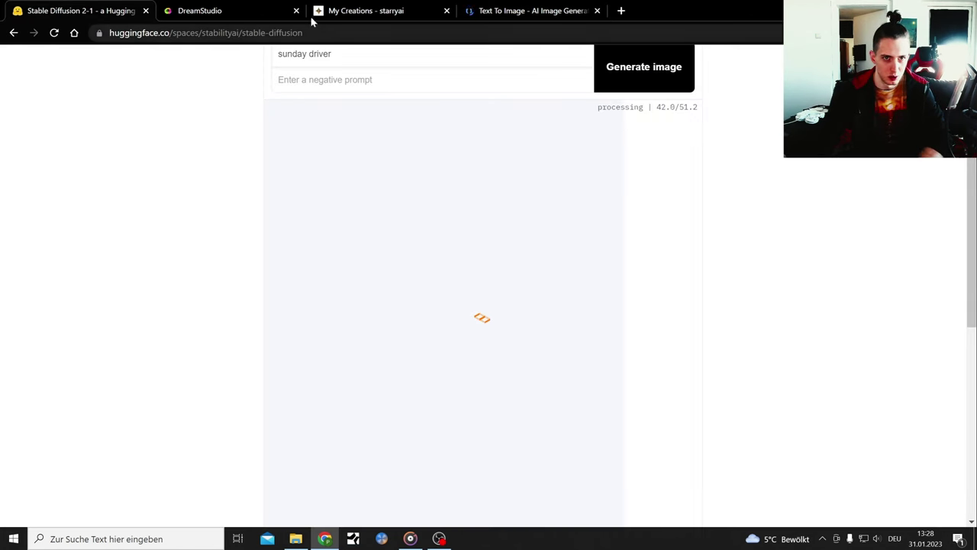
left_click(343, 11)
left_click(126, 235)
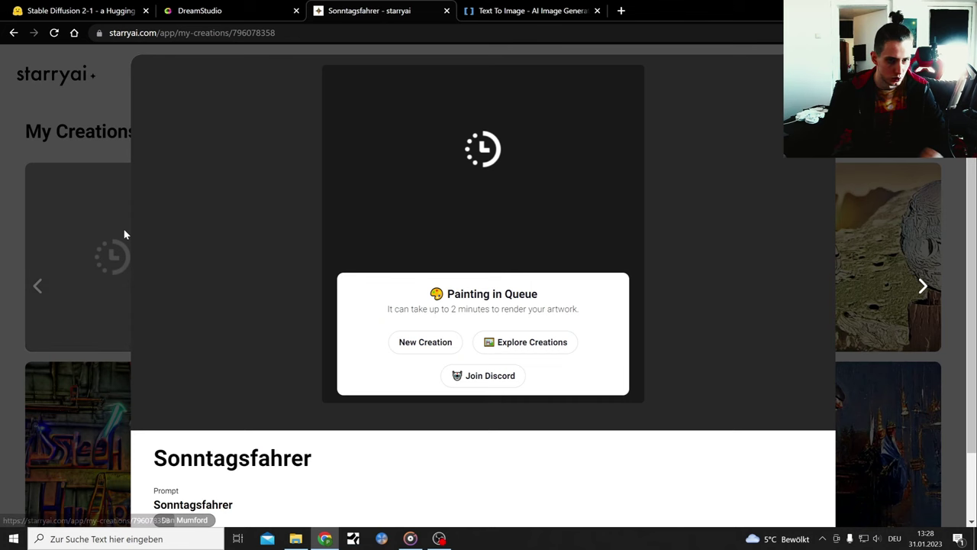
key("Escape")
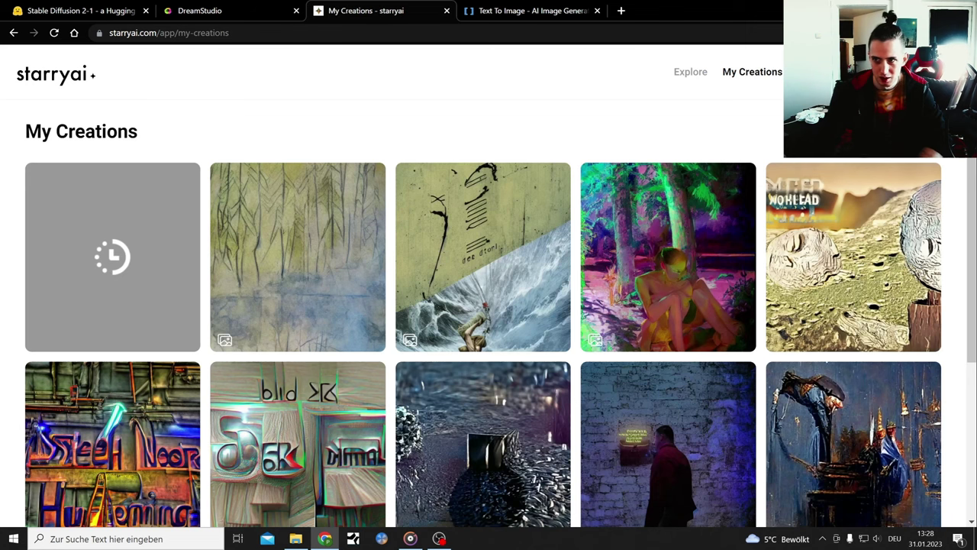
Visit the starryai public profile page and return to the creations list
left_click(939, 72)
left_click(893, 136)
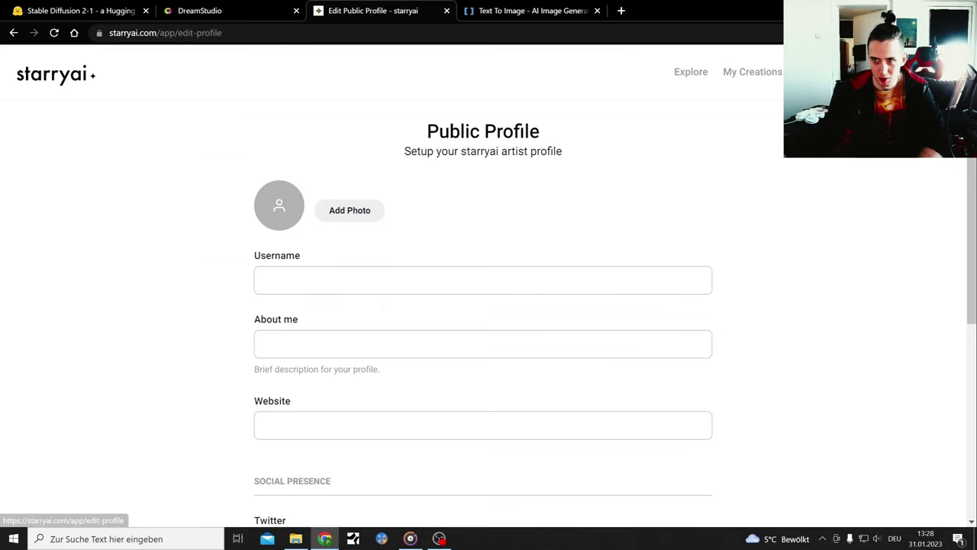
left_click(828, 72)
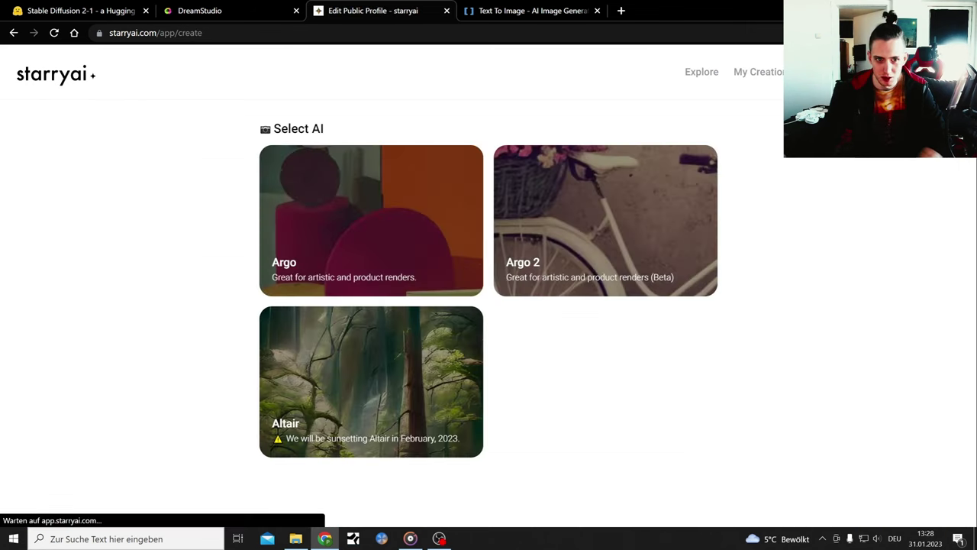
left_click(763, 73)
View DeepAI's finished three-car Sunday Driver image, then go back to DreamStudio
left_click(522, 9)
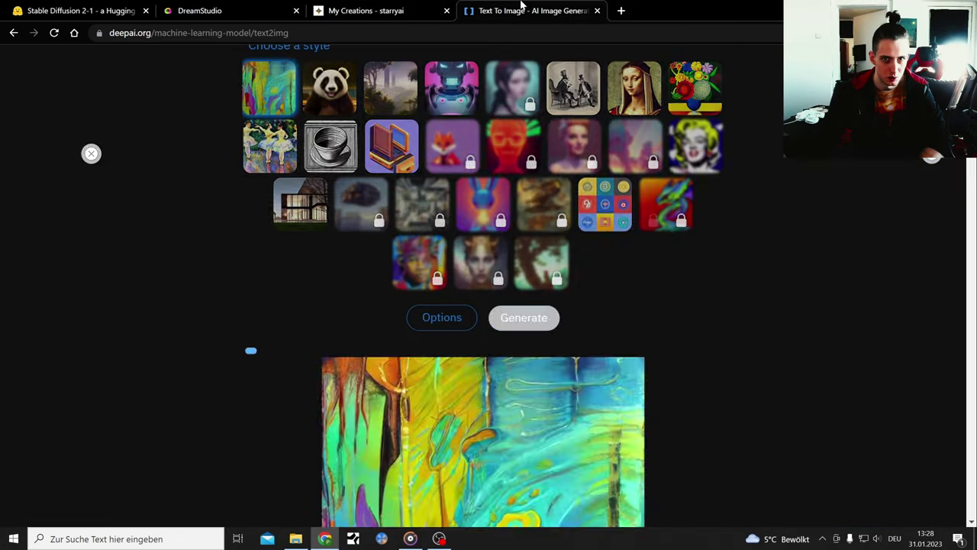
scroll(785, 287, "down", 3)
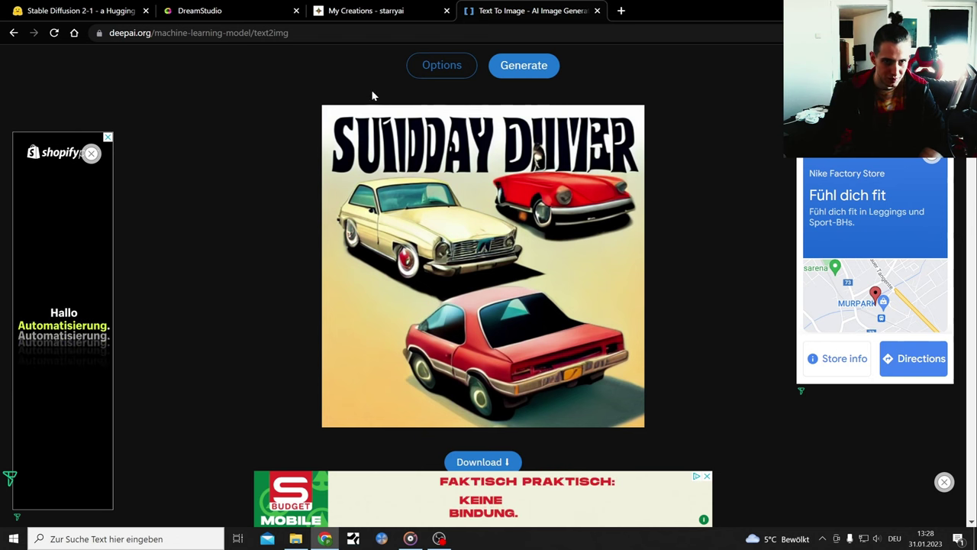
left_click(234, 12)
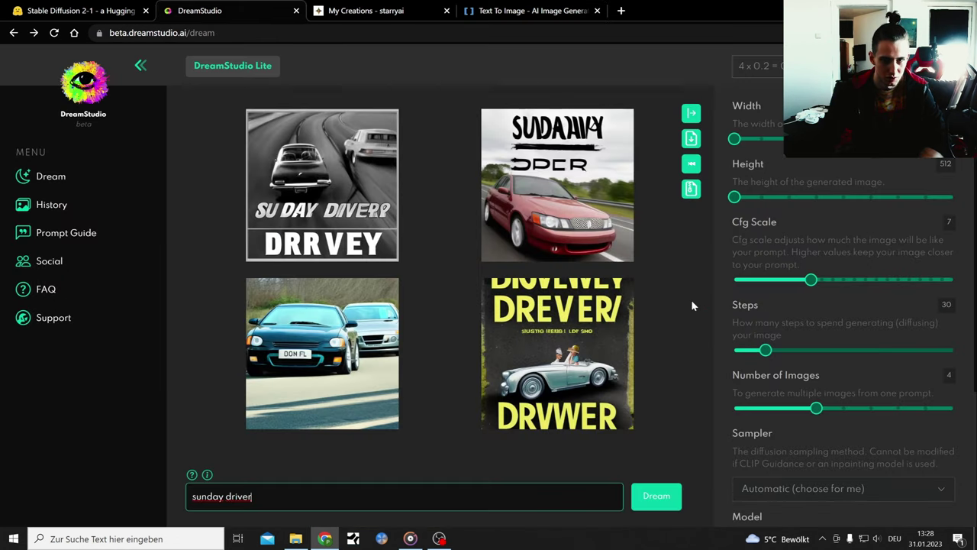
Generate DreamStudio images for 'sunday driver song', then start and cancel downloading the top-left one
type(" song")
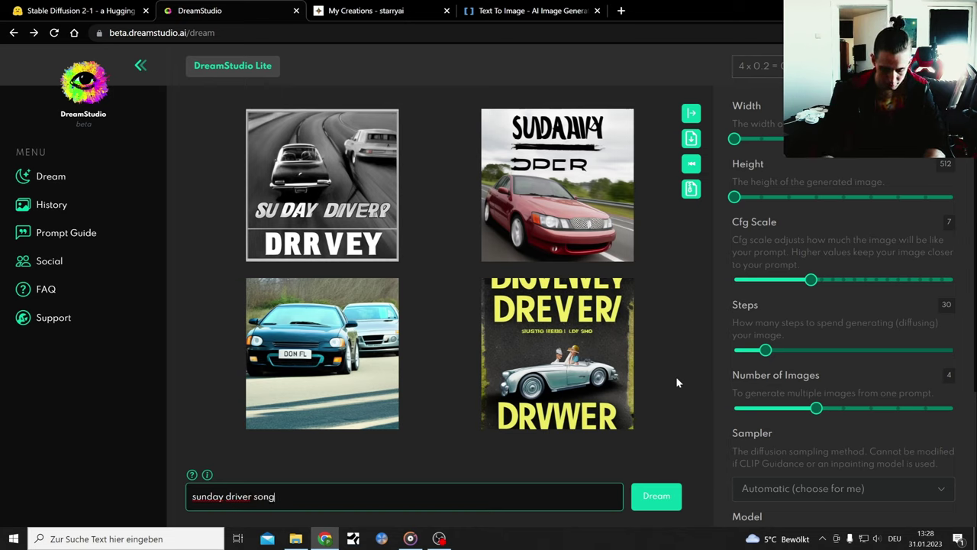
key("Return")
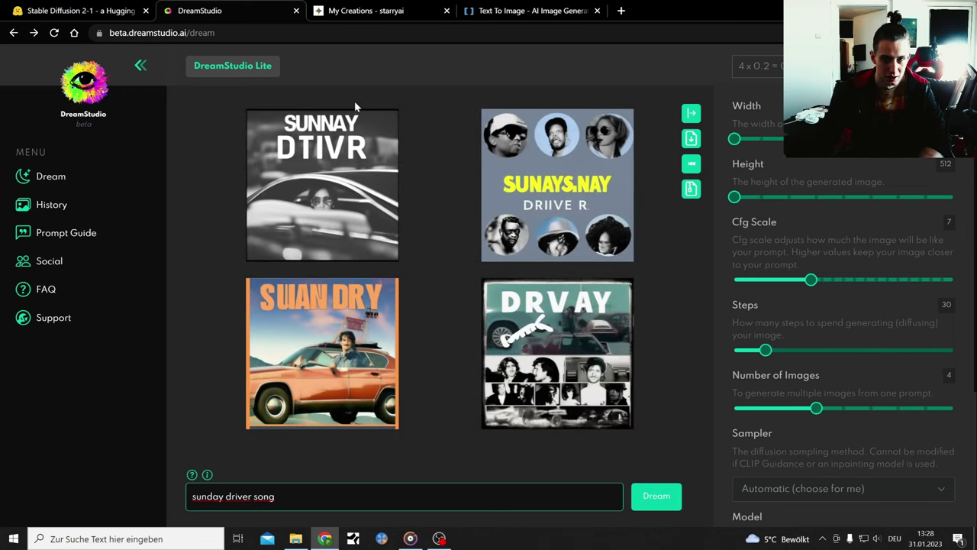
mouse_move(321, 185)
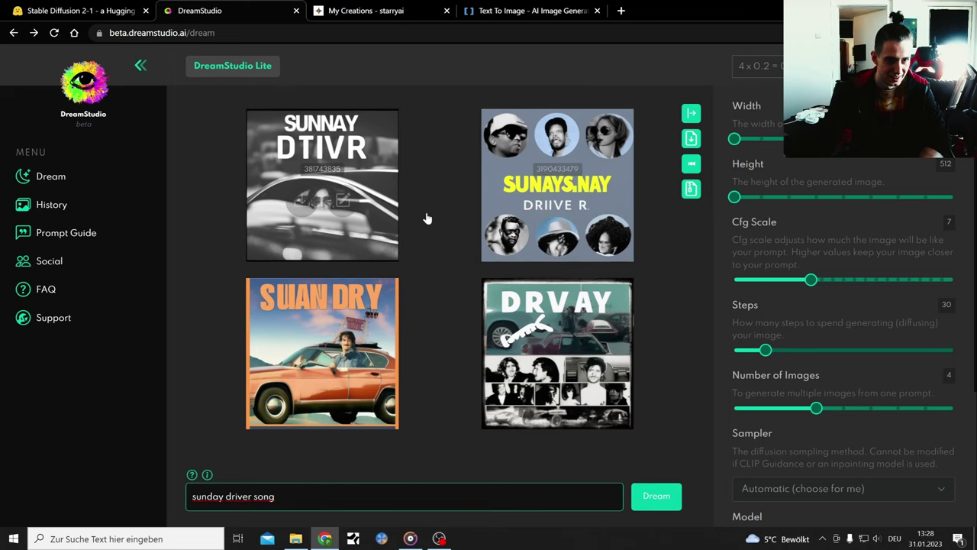
left_click(308, 202)
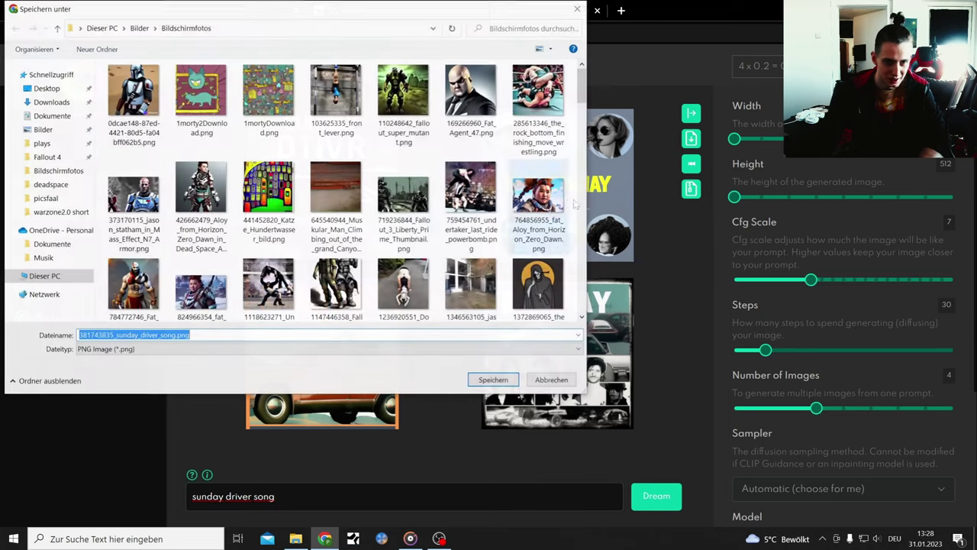
left_click(550, 379)
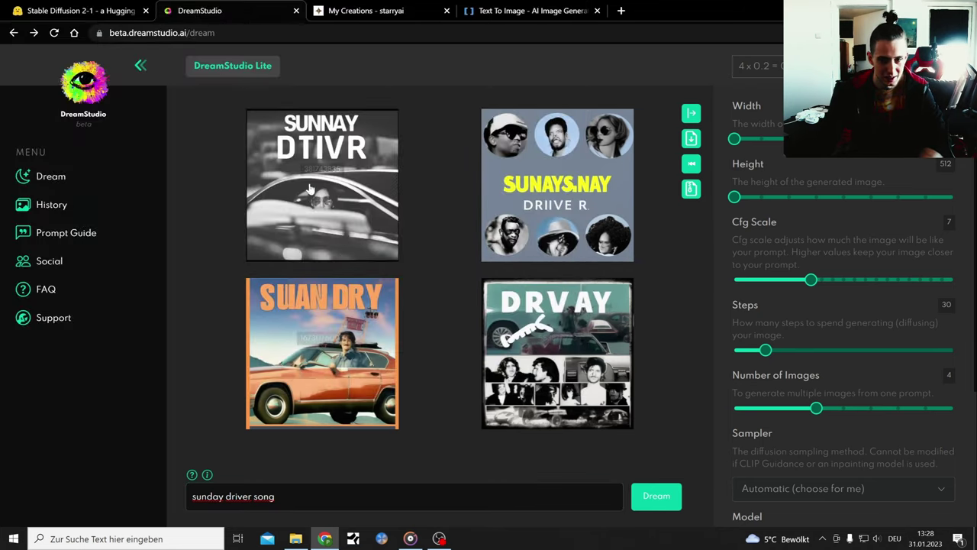
Review Hugging Face's 'sunday driver' images, enlarging the dog-on-car and pink car results
left_click(58, 6)
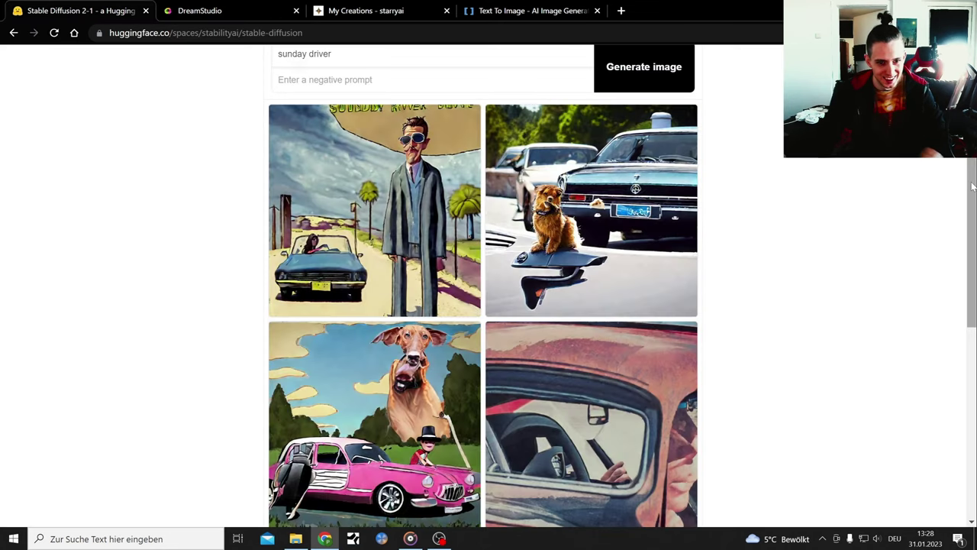
scroll(972, 187, "down", 1)
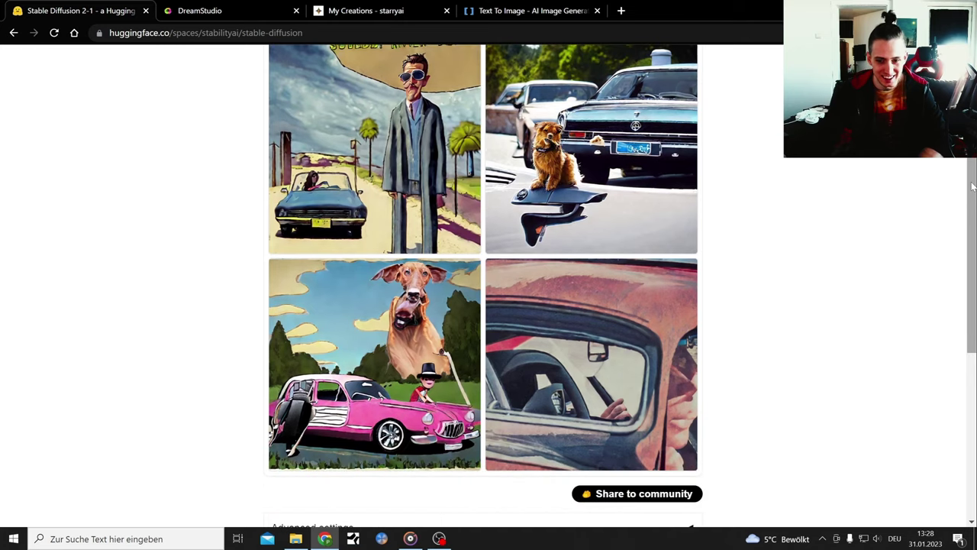
scroll(972, 188, "up", 1)
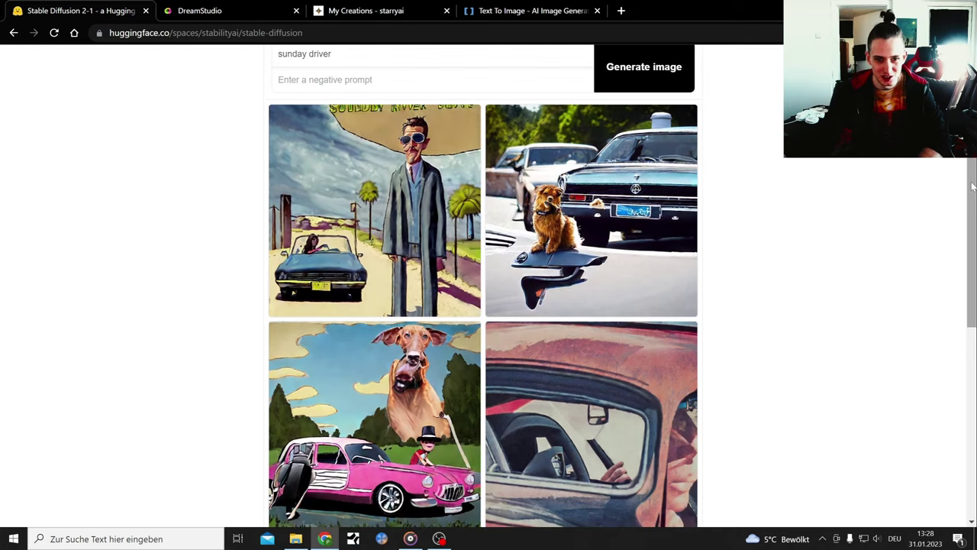
left_click(417, 192)
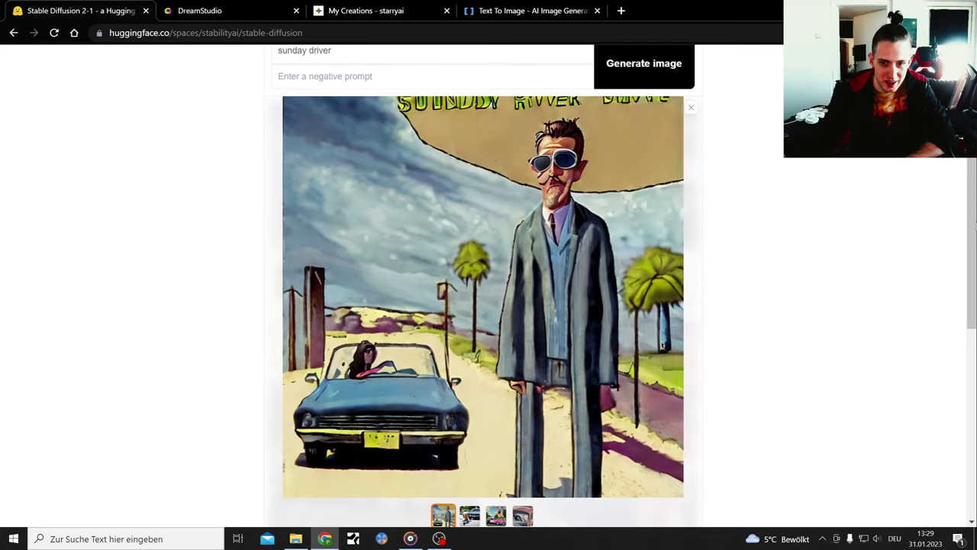
scroll(449, 520, "down", 1)
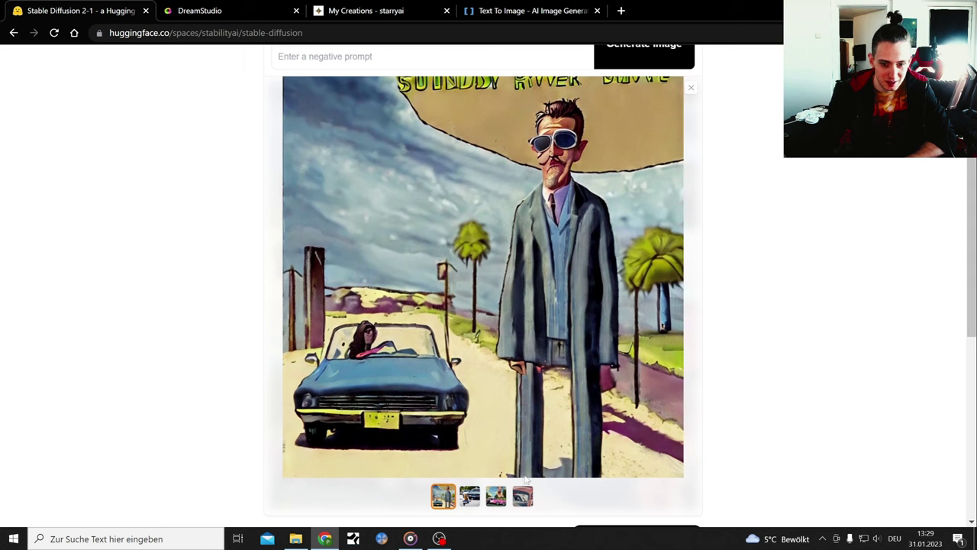
left_click(469, 495)
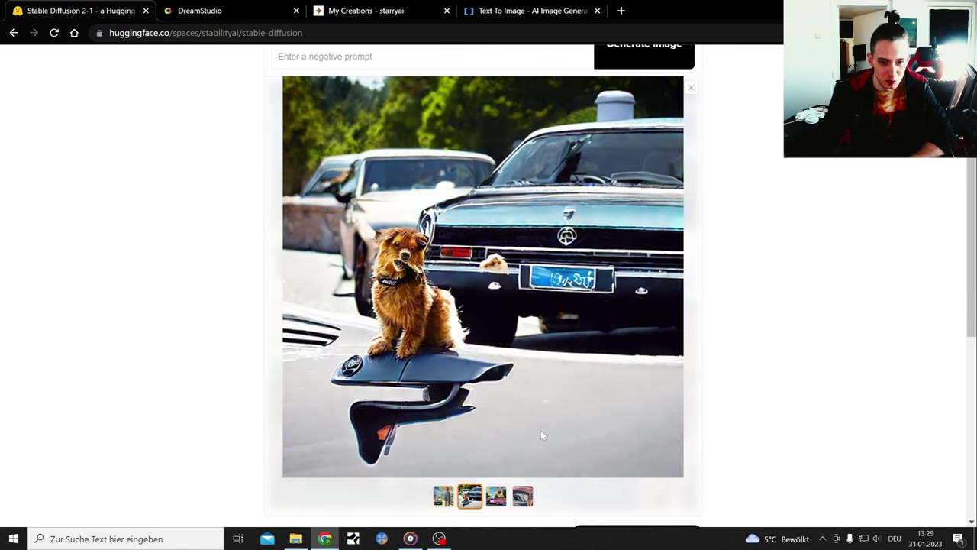
left_click(497, 498)
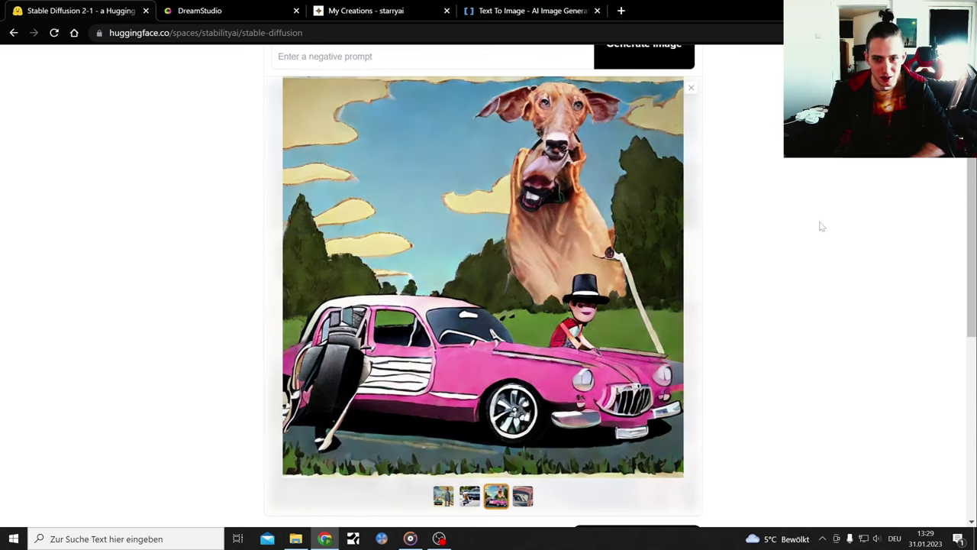
Save the pink car with giant dog image, then check starryai's queued Sonntagsfahrer
right_click(550, 318)
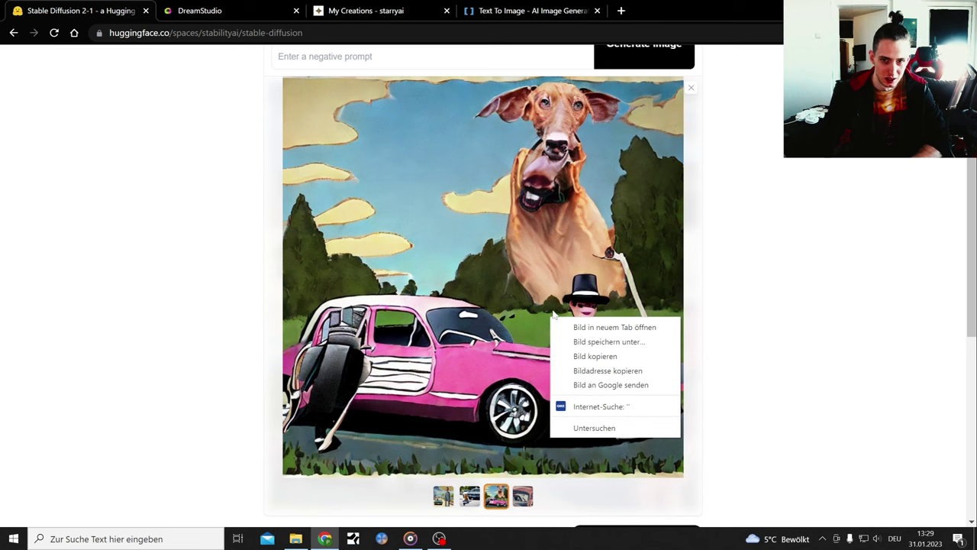
left_click(592, 343)
left_click(557, 382)
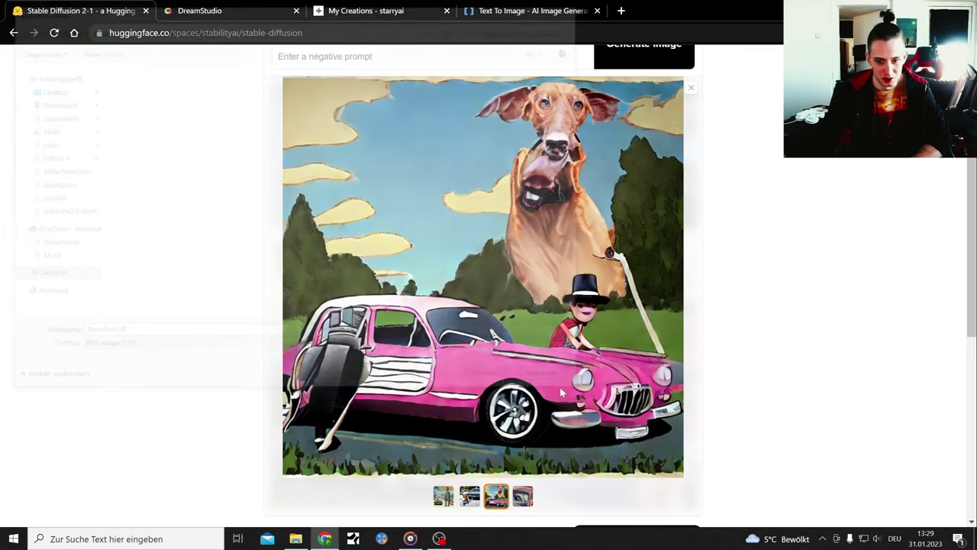
left_click(522, 496)
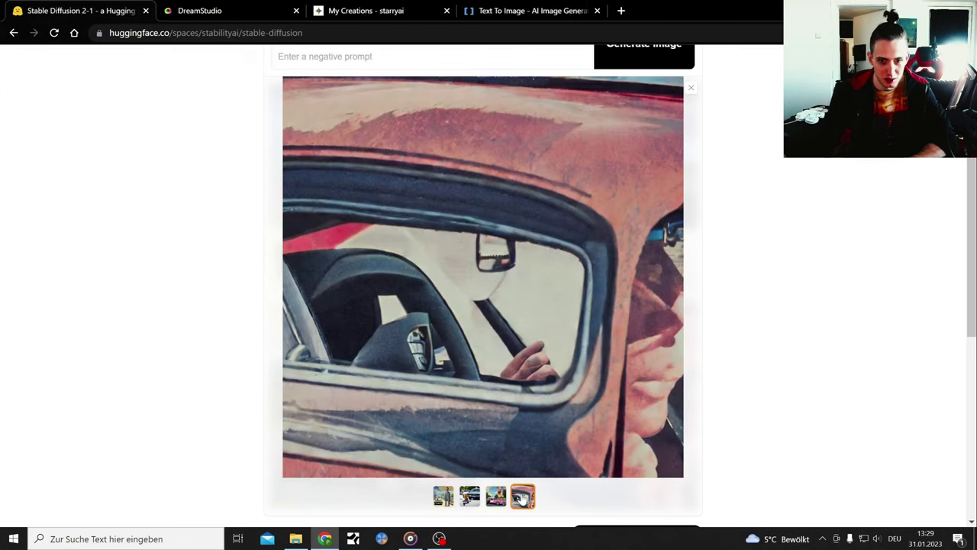
left_click(227, 7)
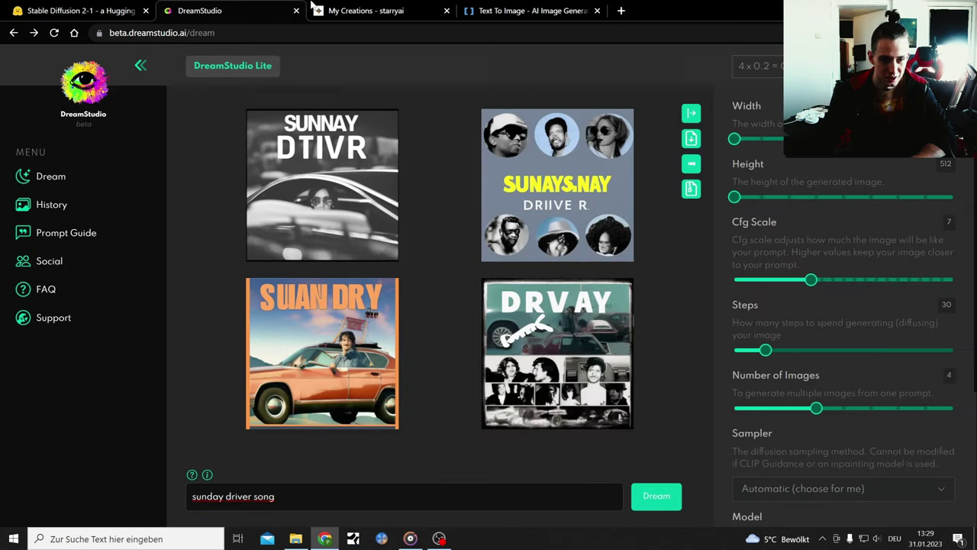
left_click(343, 8)
Check starryai's Sonntagsfahrer and DeepAI's three-car cover, then return to the browser
left_click(162, 232)
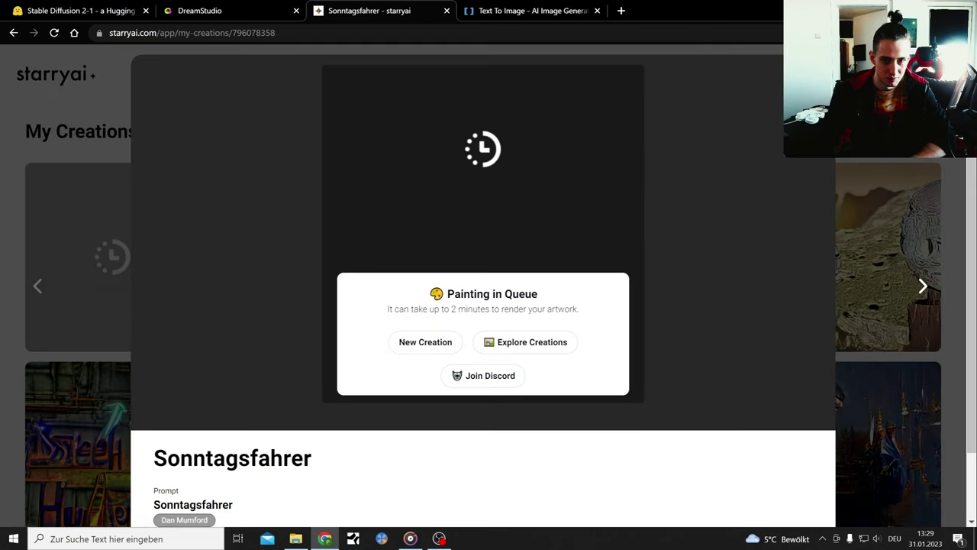
key("Escape")
left_click(545, 11)
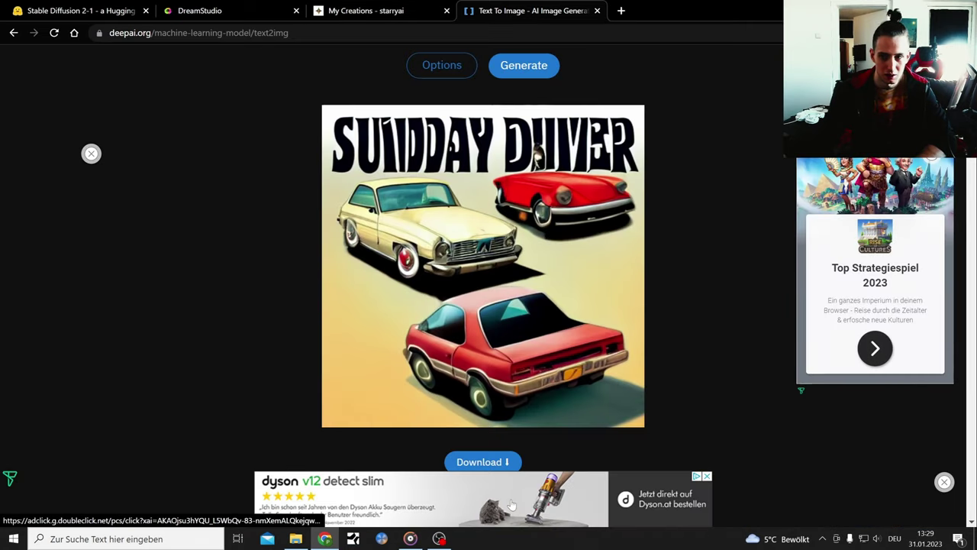
left_click(439, 538)
mouse_move(324, 539)
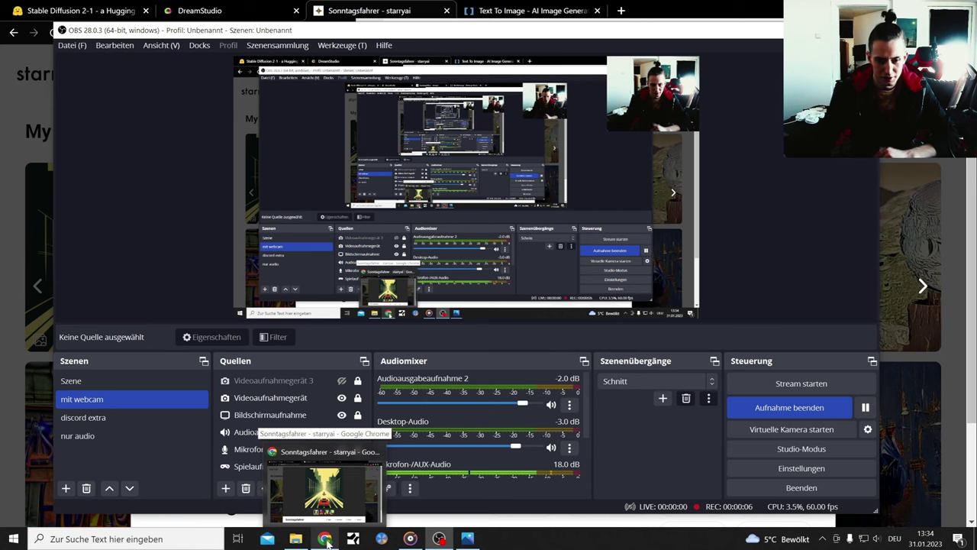
left_click(326, 538)
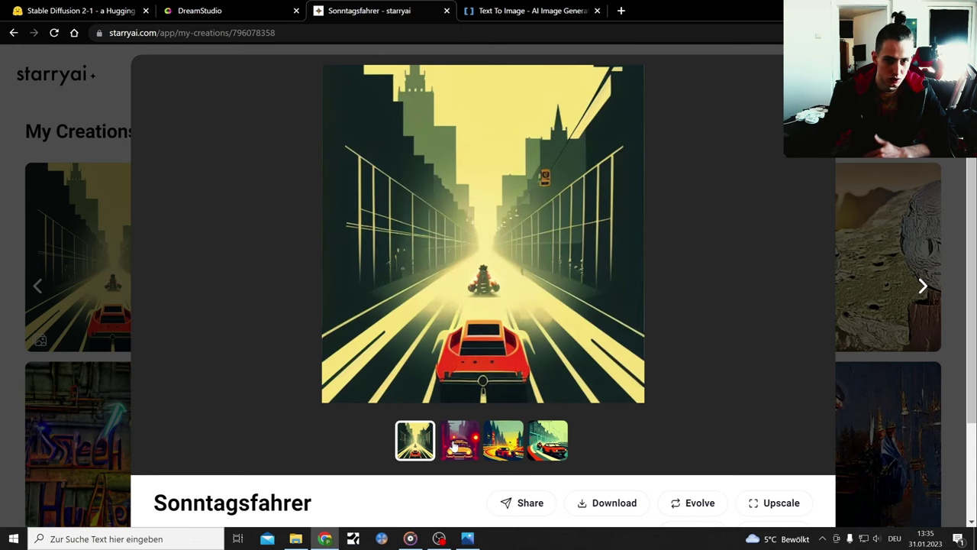
Compare the Sonntagsfahrer variants: yellow car, red race car, car with motorbike, city road
left_click(458, 446)
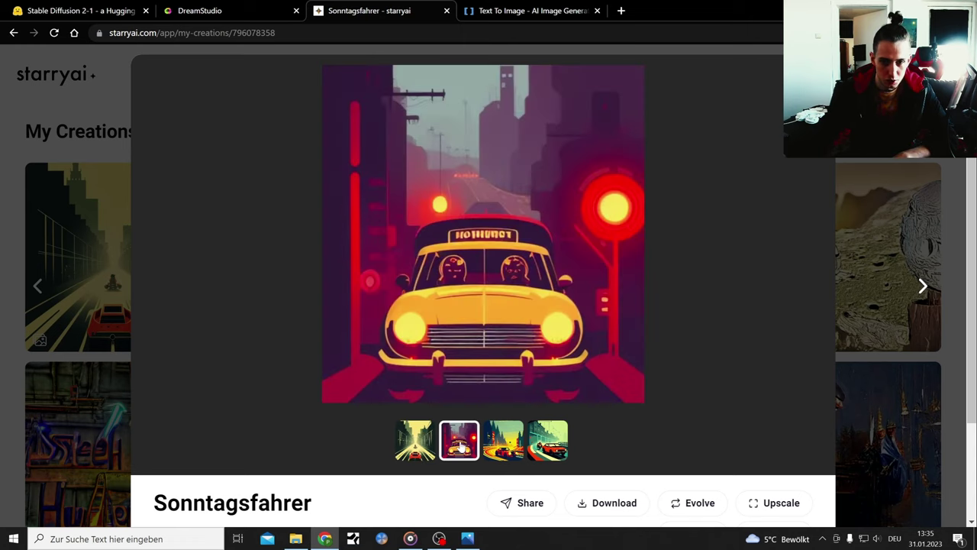
left_click(500, 451)
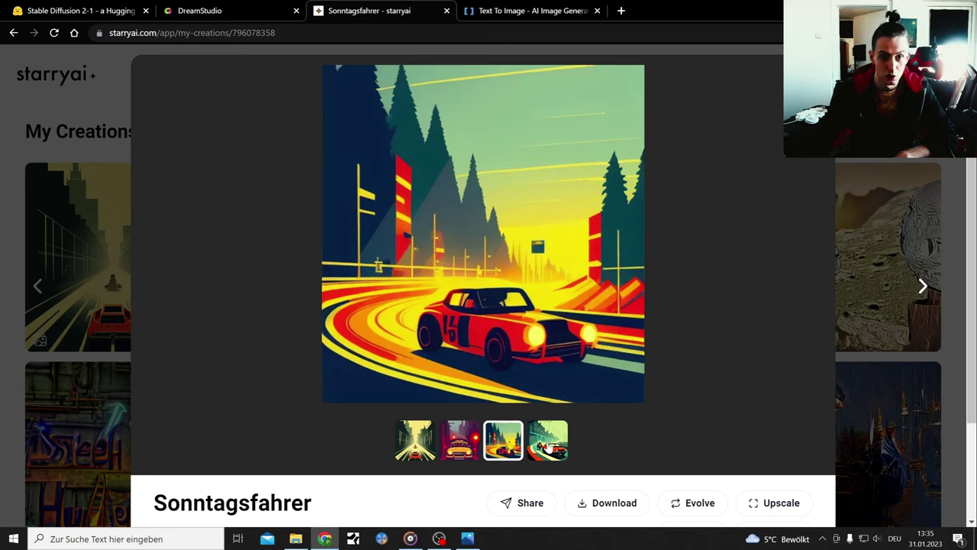
left_click(548, 451)
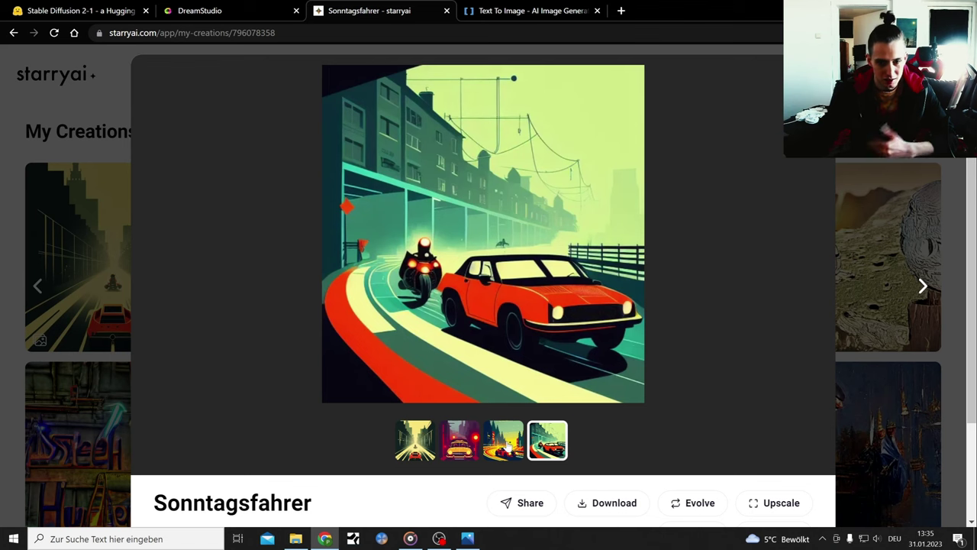
left_click(506, 445)
left_click(460, 445)
left_click(419, 443)
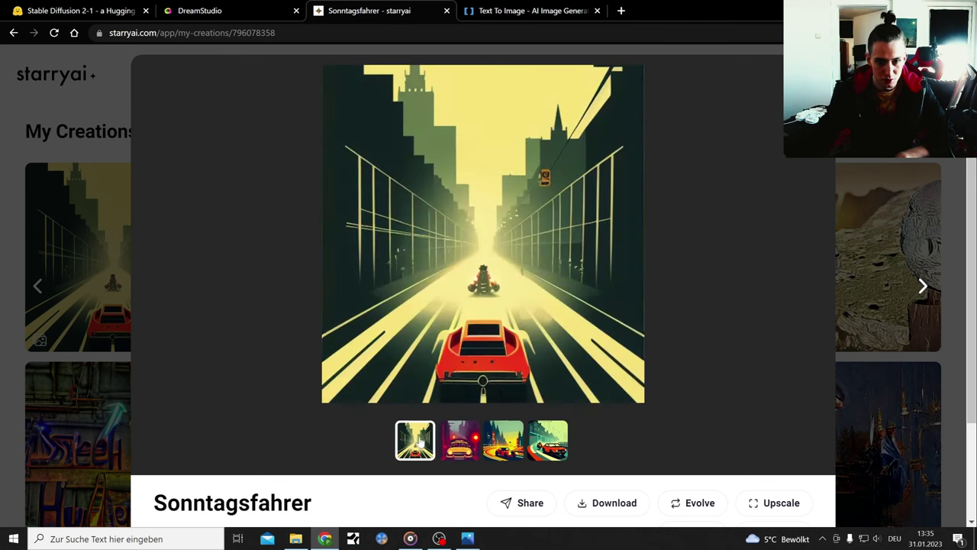
left_click(965, 239)
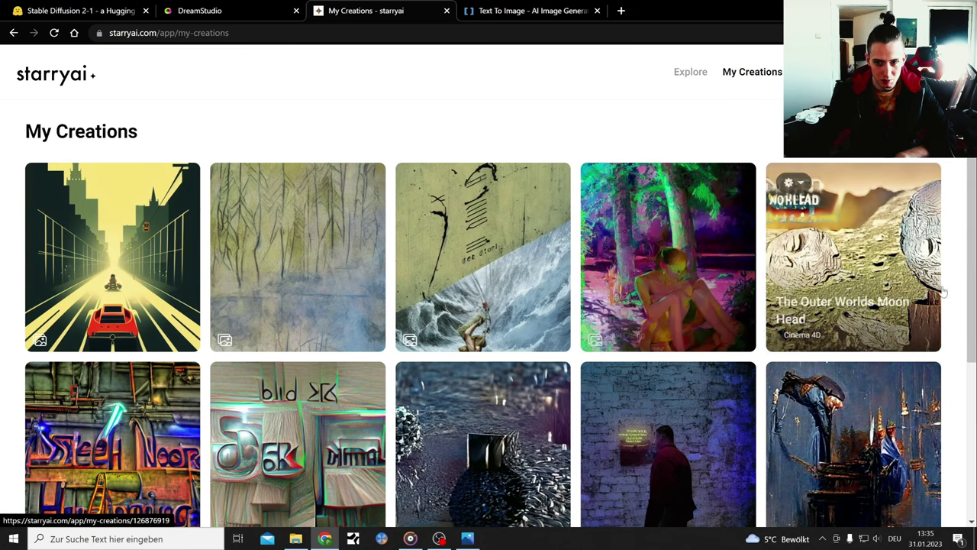
scroll(974, 296, "down", 3)
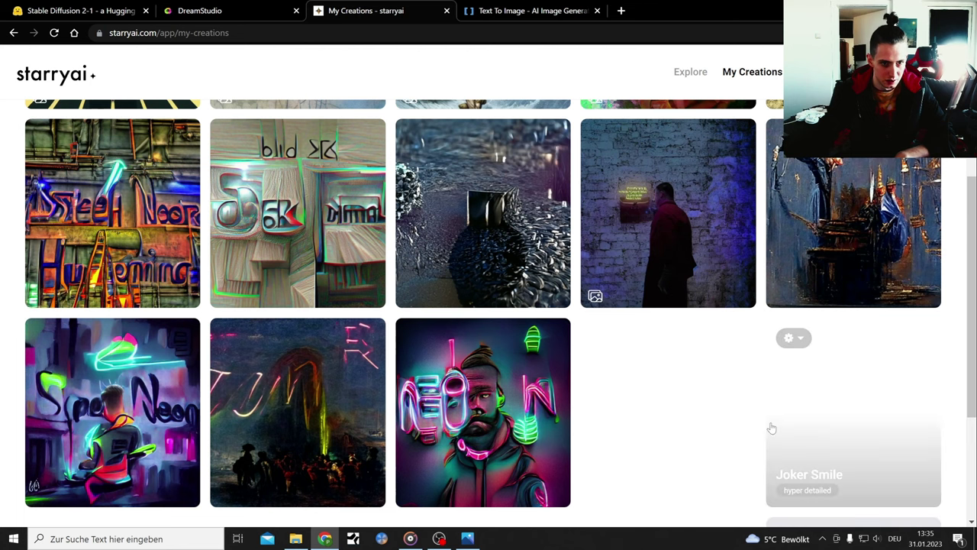
scroll(840, 397, "down", 1)
scroll(903, 367, "down", 2)
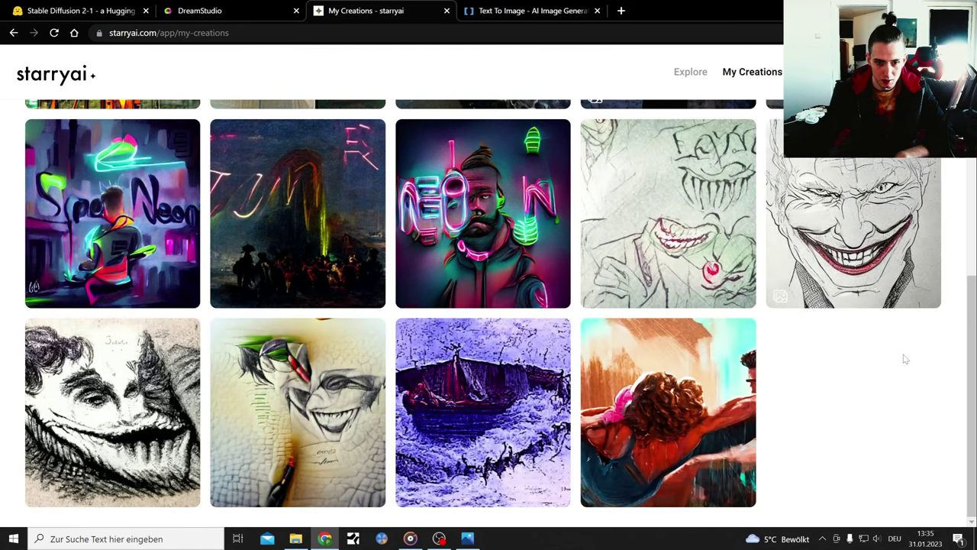
left_click(524, 419)
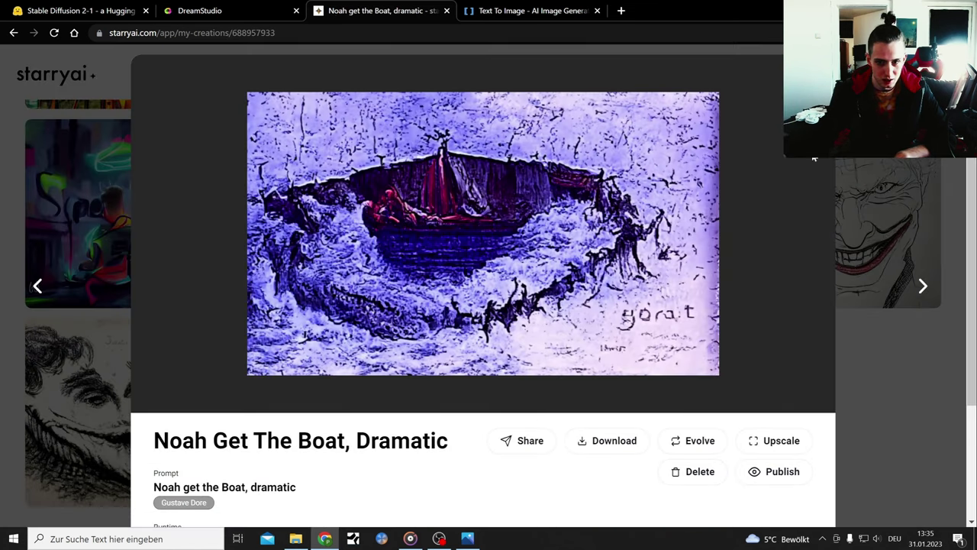
left_click(838, 235)
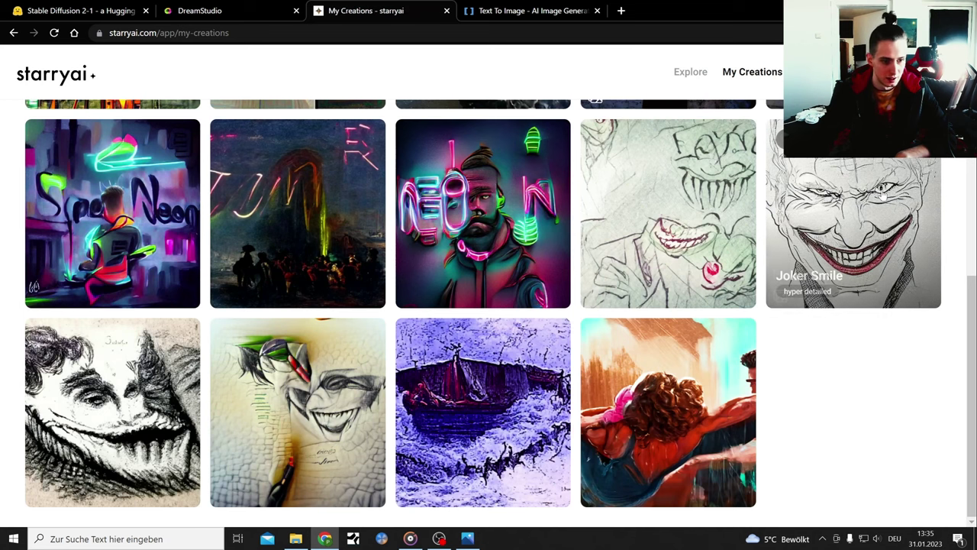
left_click(838, 235)
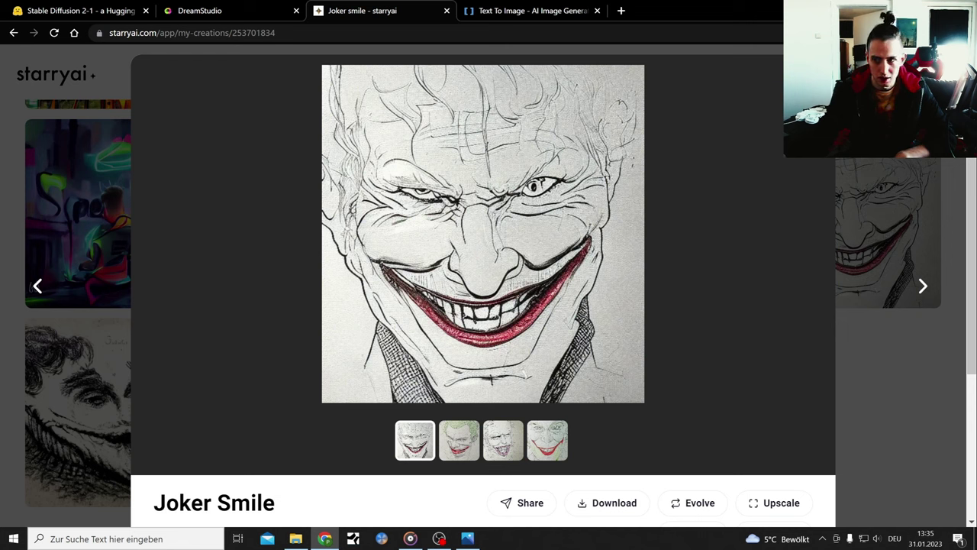
key("Escape")
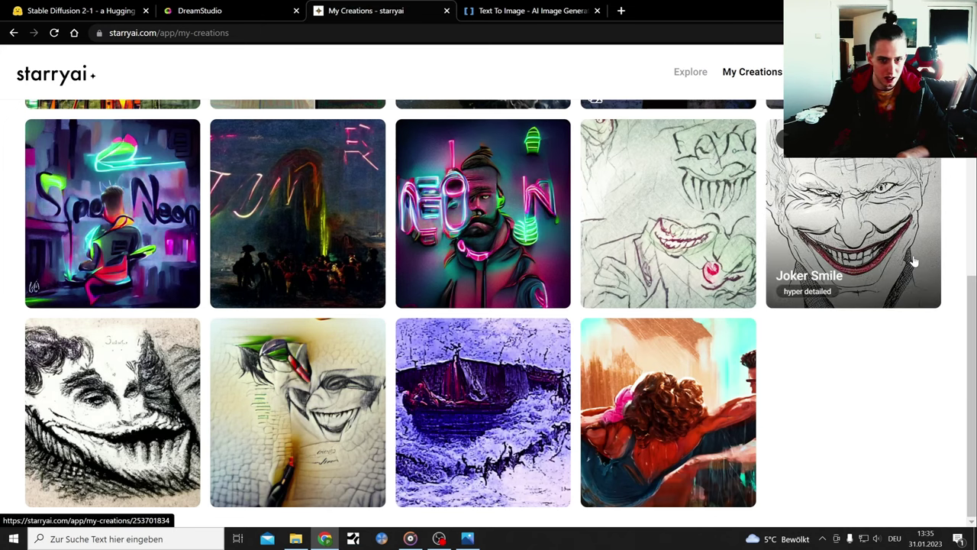
scroll(914, 262, "up", 3)
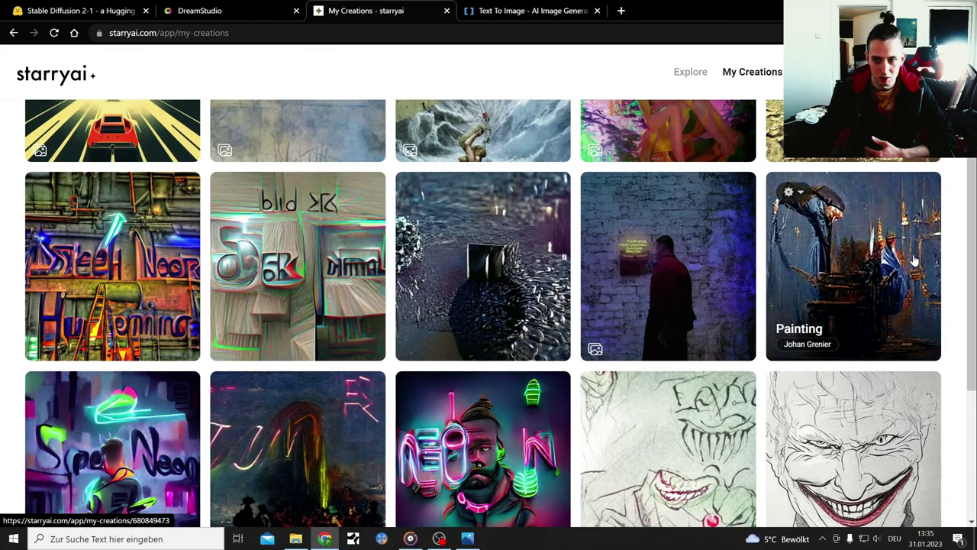
scroll(914, 261, "up", 3)
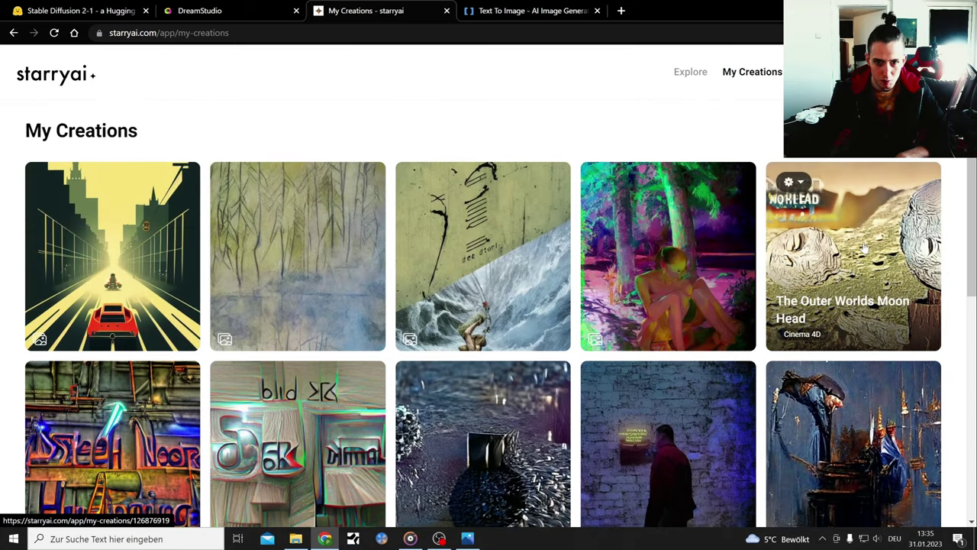
left_click(323, 279)
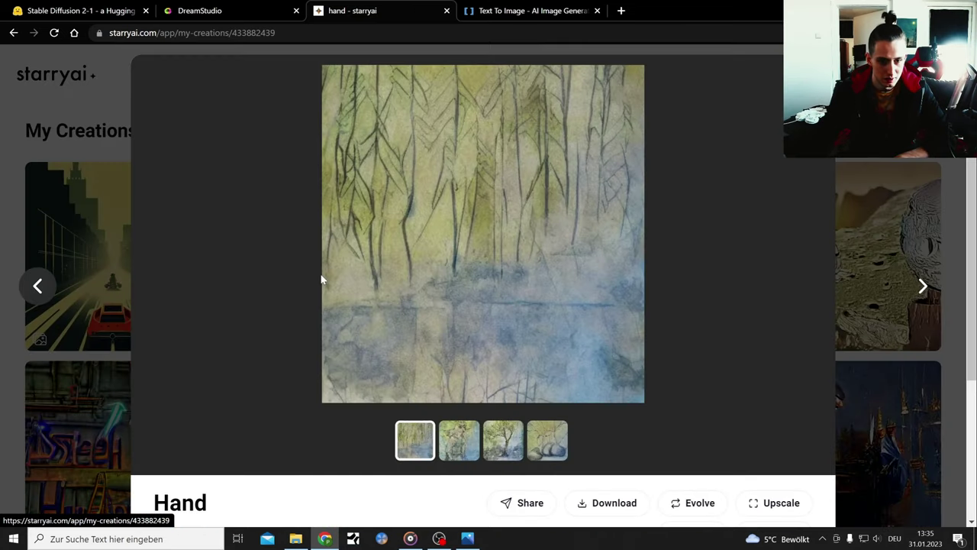
left_click(451, 447)
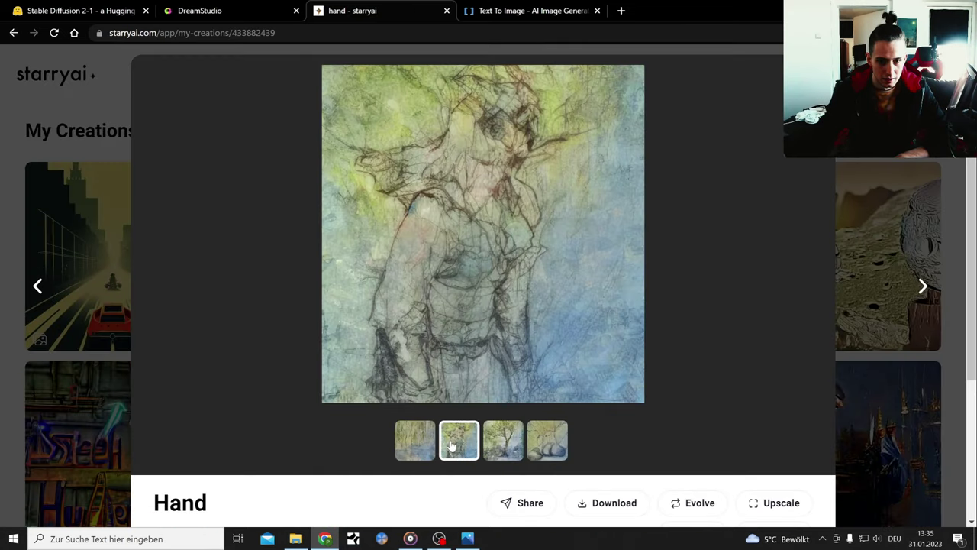
left_click(511, 449)
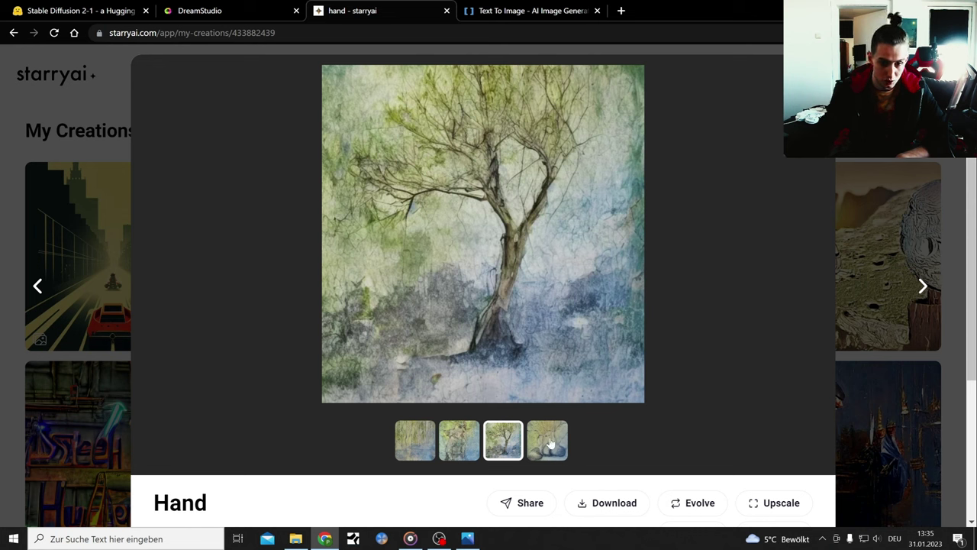
left_click(551, 444)
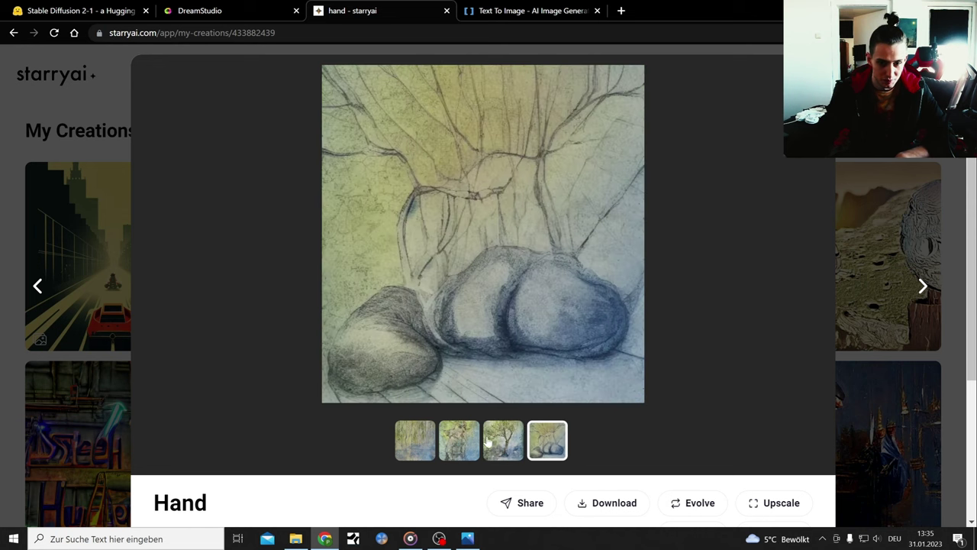
left_click(488, 440)
left_click(454, 439)
left_click(412, 438)
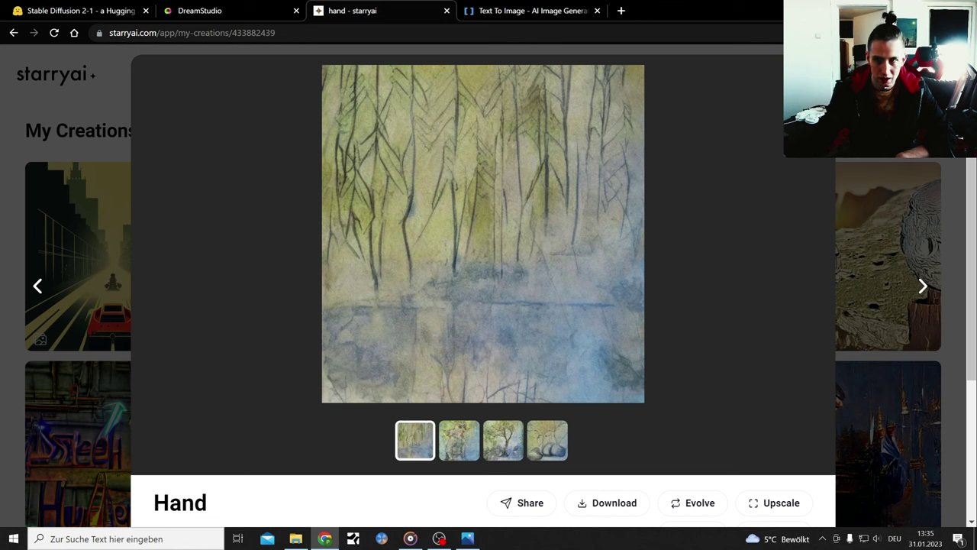
key("Escape")
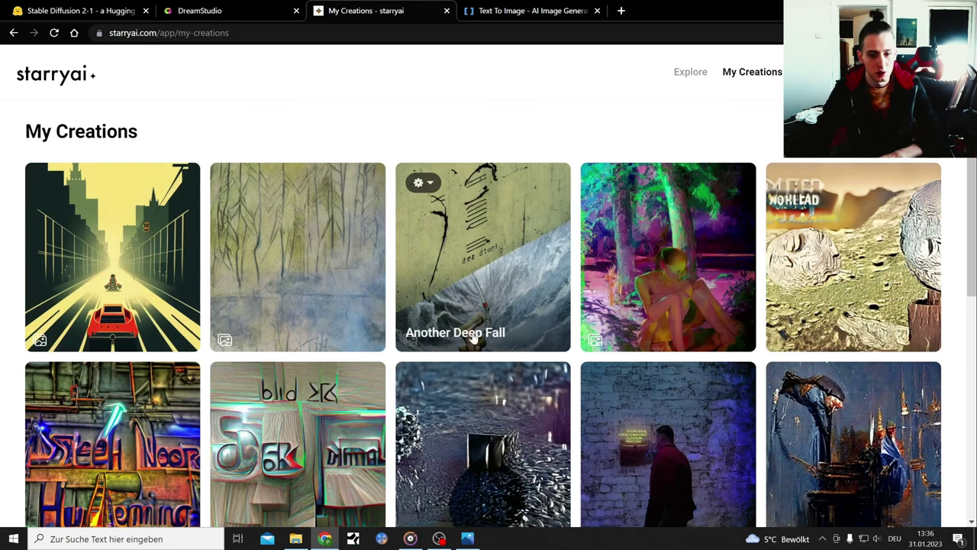
left_click(467, 538)
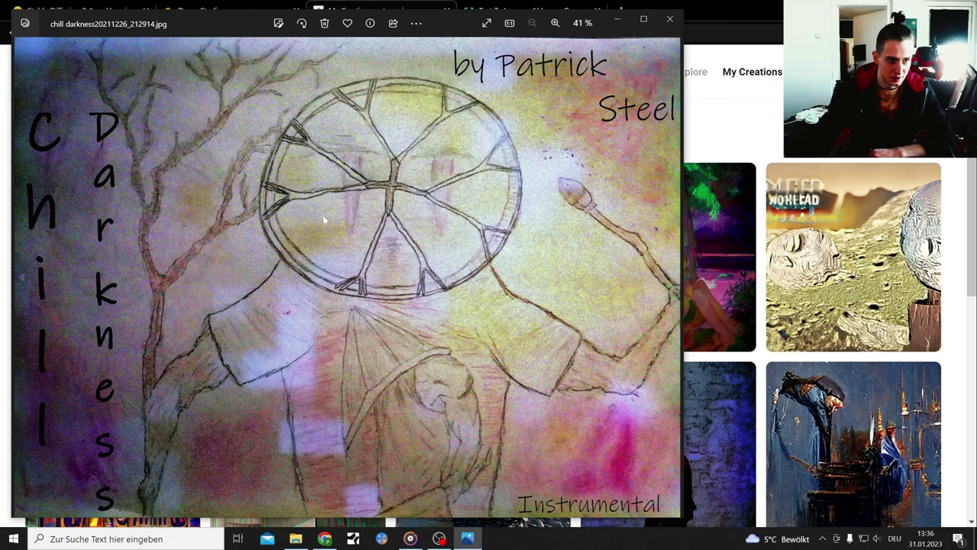
left_click(668, 19)
Look over DeepAI's green-eyed 'chill darkness' image, then move on to DreamStudio
left_click(513, 10)
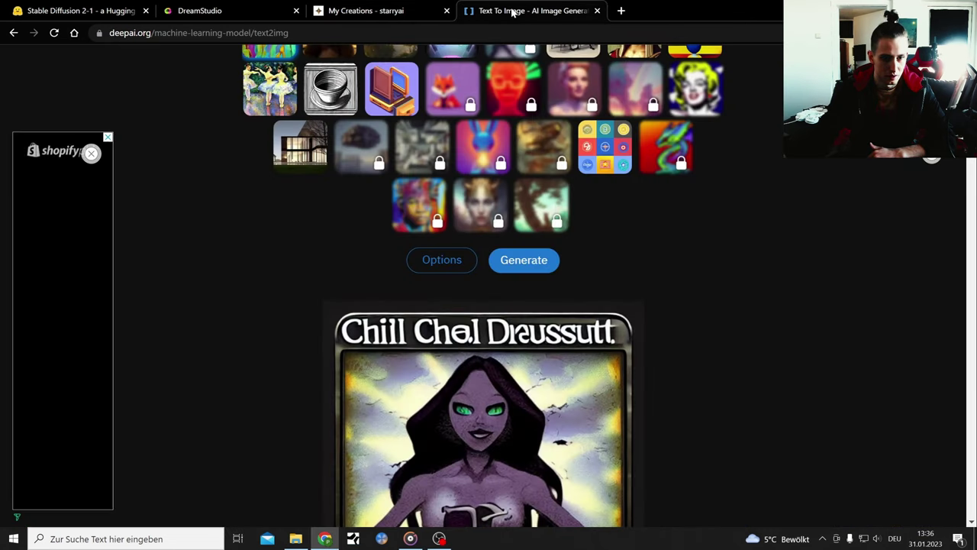
scroll(890, 279, "down", 3)
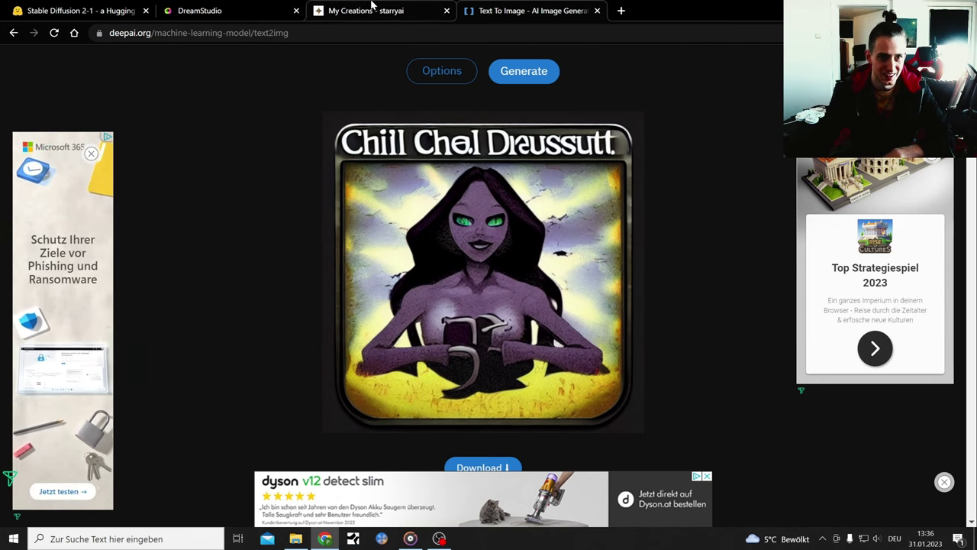
left_click(397, 8)
left_click(200, 8)
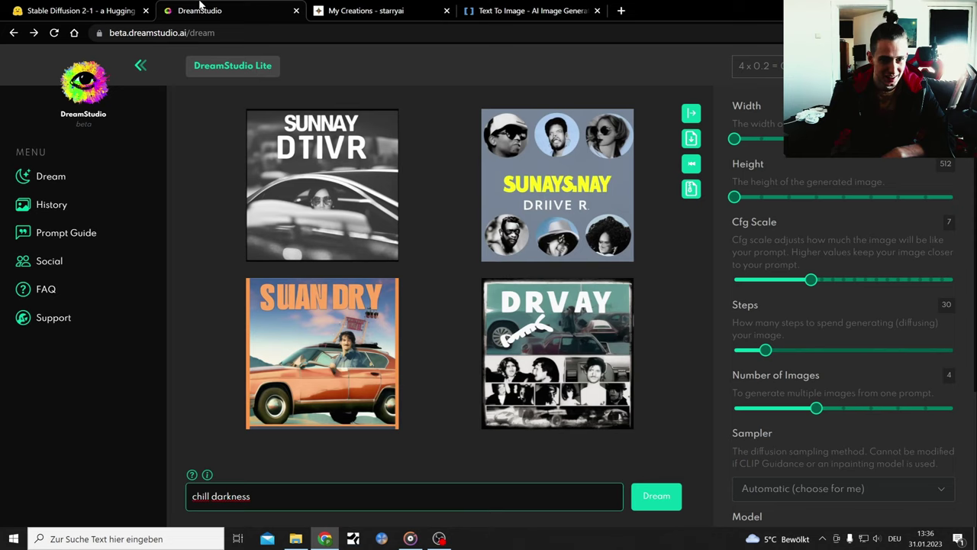
left_click(651, 497)
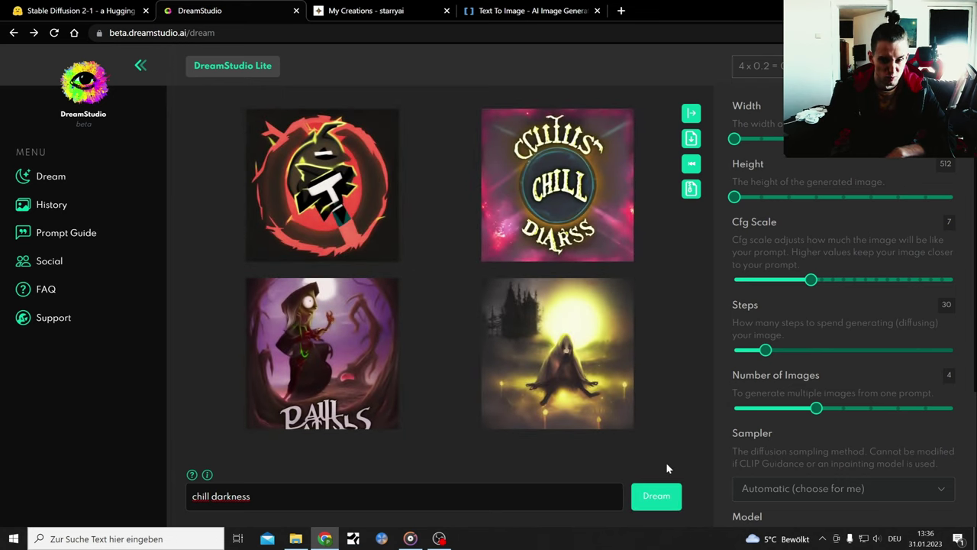
mouse_move(558, 353)
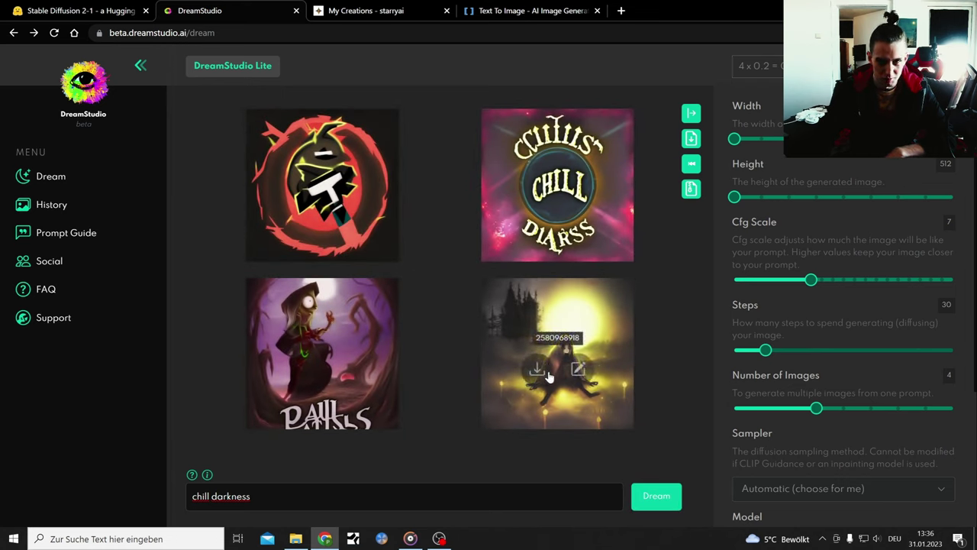
left_click(538, 371)
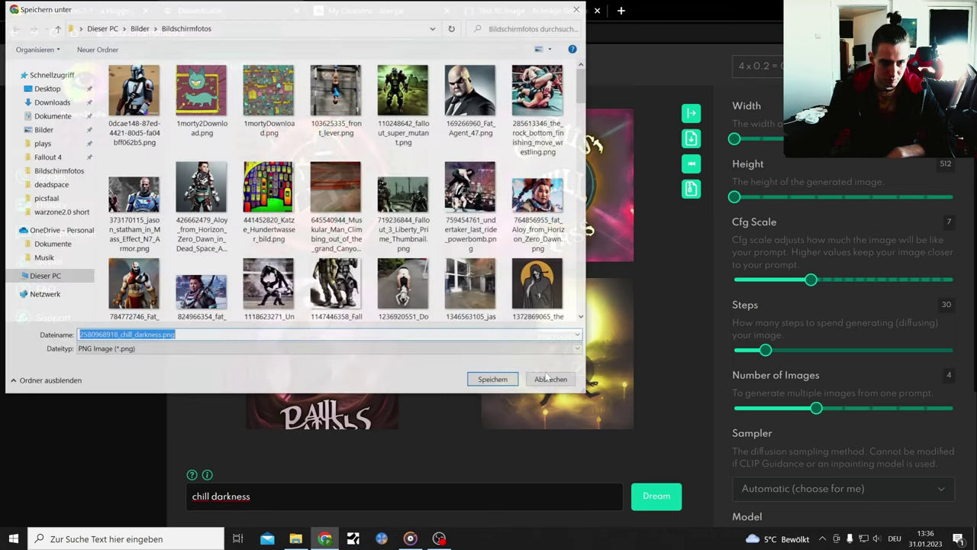
left_click(493, 380)
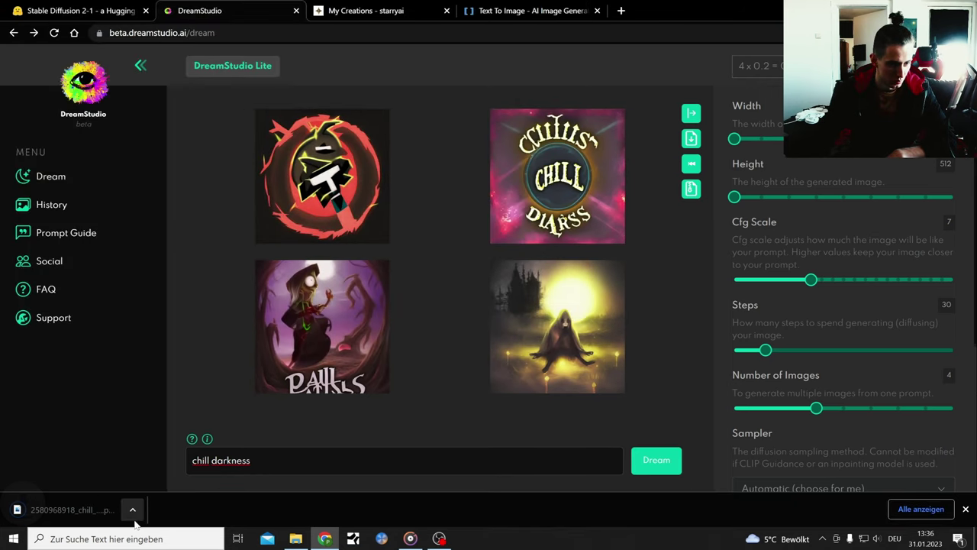
left_click(134, 509)
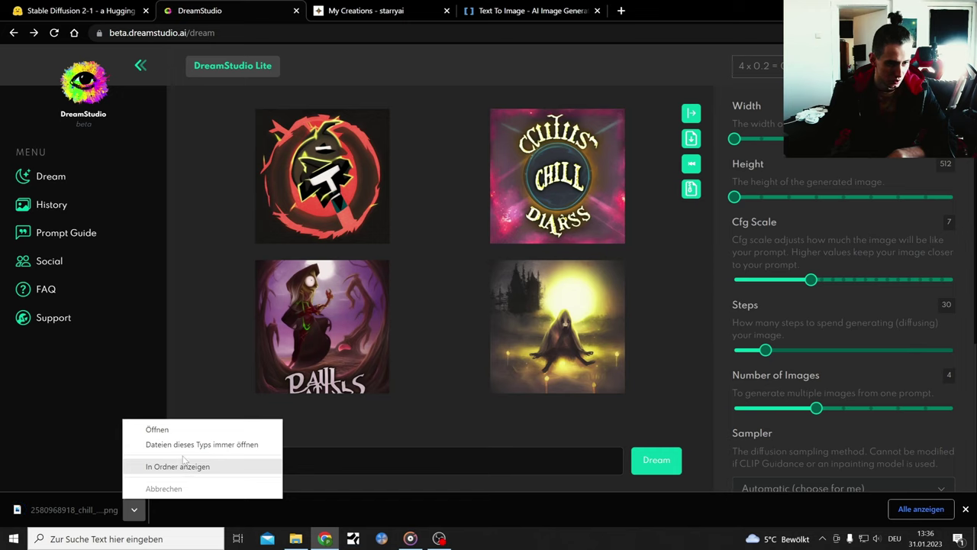
left_click(159, 429)
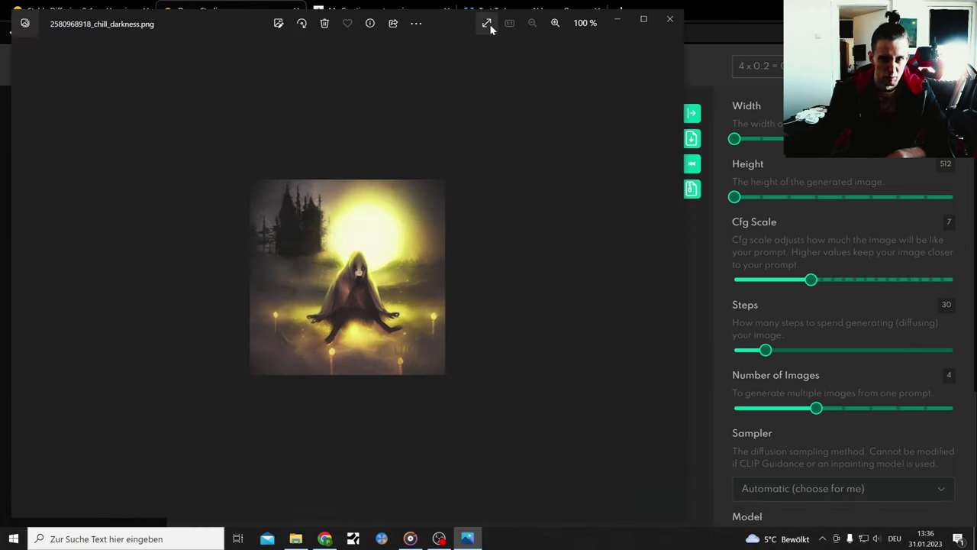
View the hooded figure large in Photos, close it, and show Hugging Face's chill darkness results
left_click(277, 18)
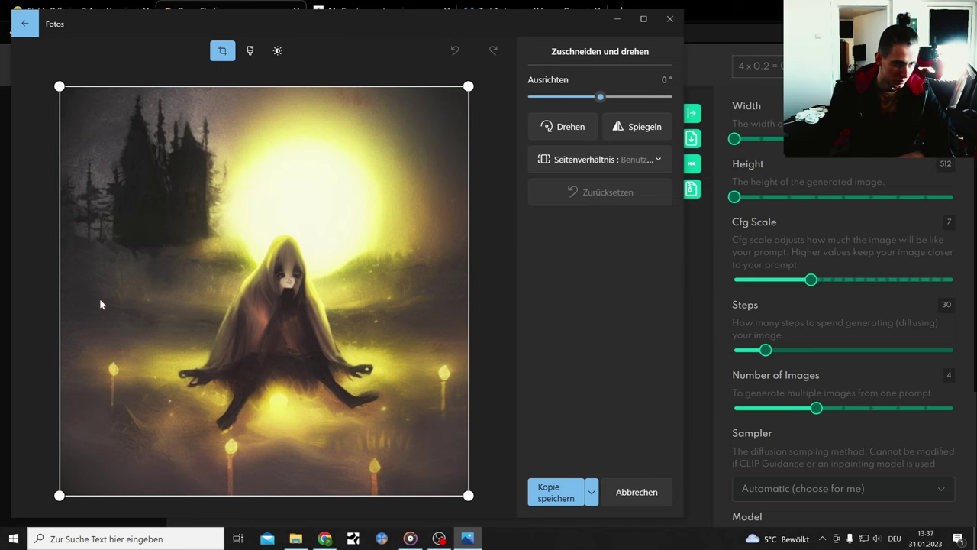
left_click(669, 18)
left_click(83, 10)
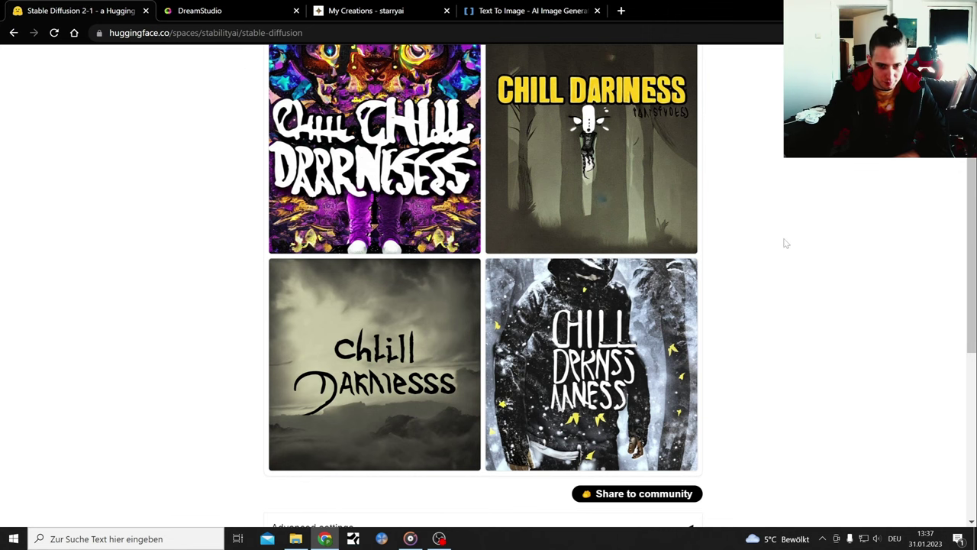
Scroll through Hugging Face's four garbled 'chill darkness' images, then bring OBS forward
scroll(786, 243, "up", 1)
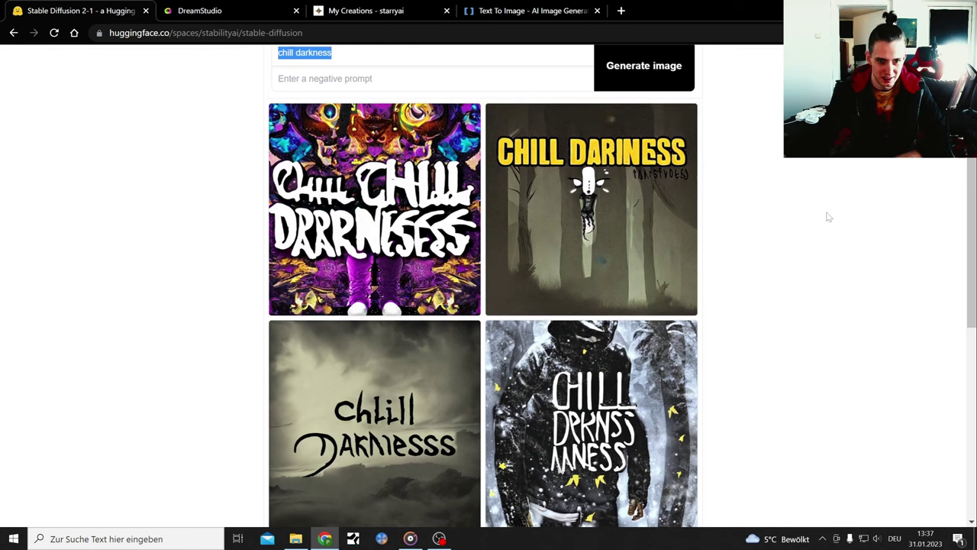
scroll(828, 218, "down", 1)
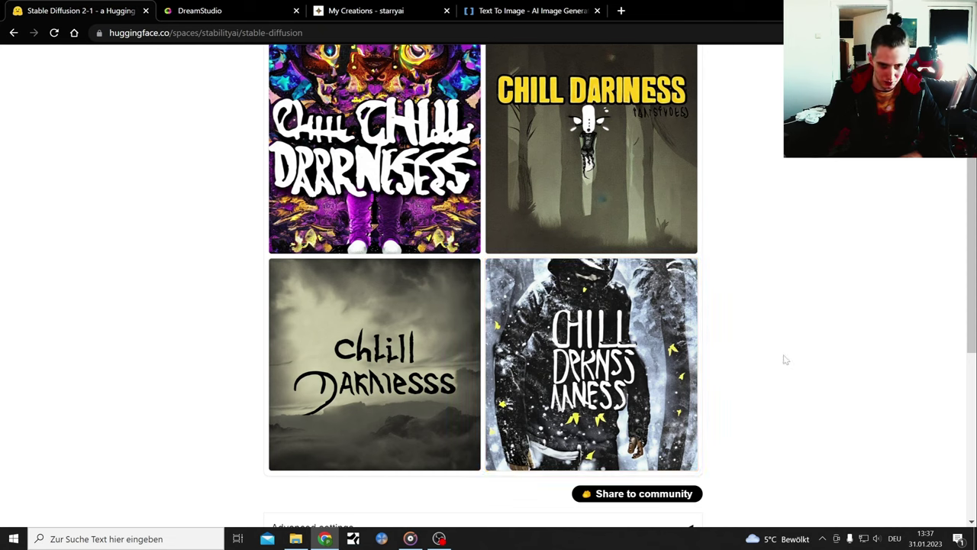
left_click(441, 539)
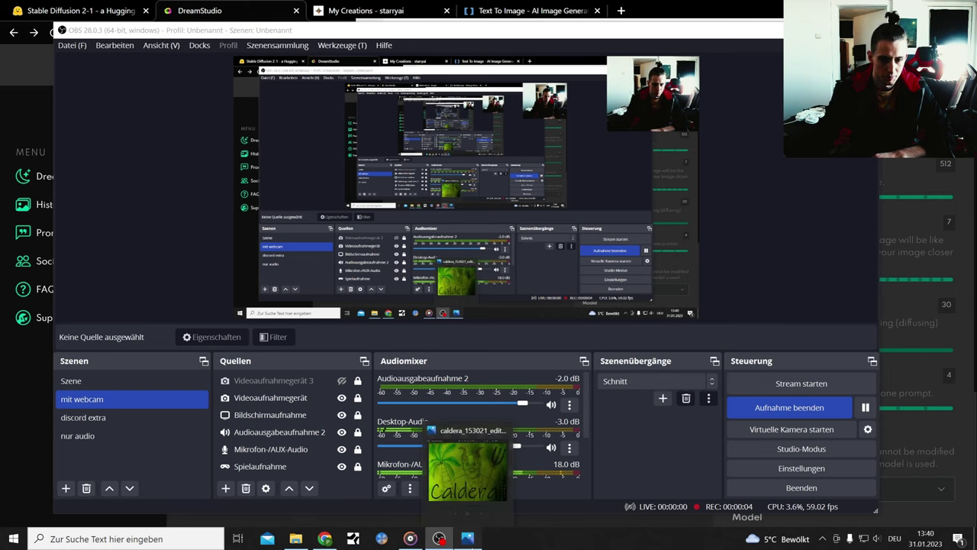
View the hand-drawn caldera_153021_edited.jpg cover, then compare DreamStudio and Hugging Face caldera results
left_click(467, 539)
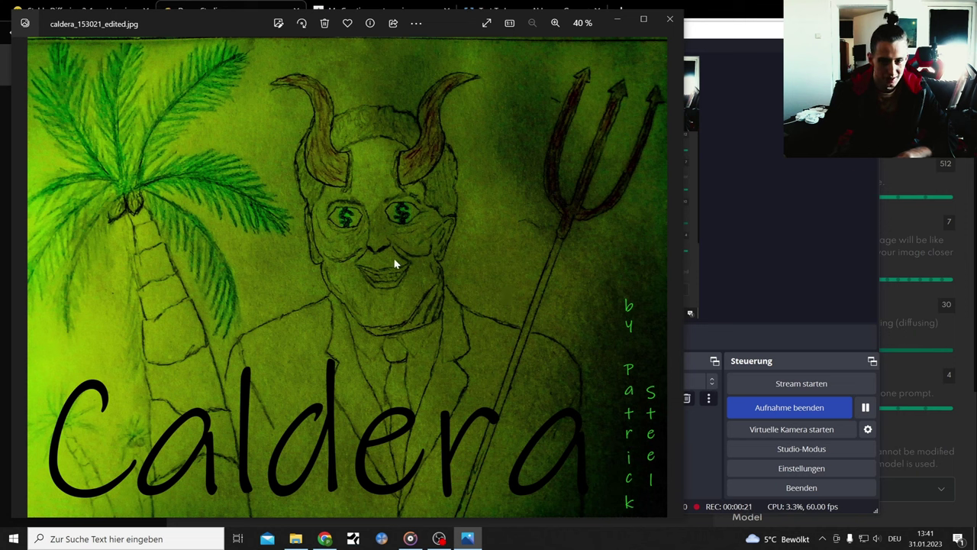
left_click(669, 19)
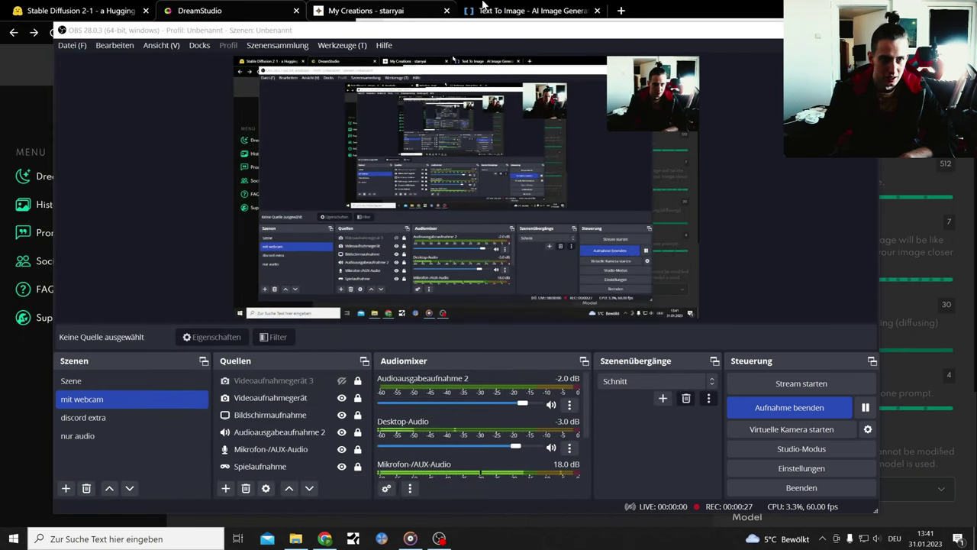
left_click(217, 9)
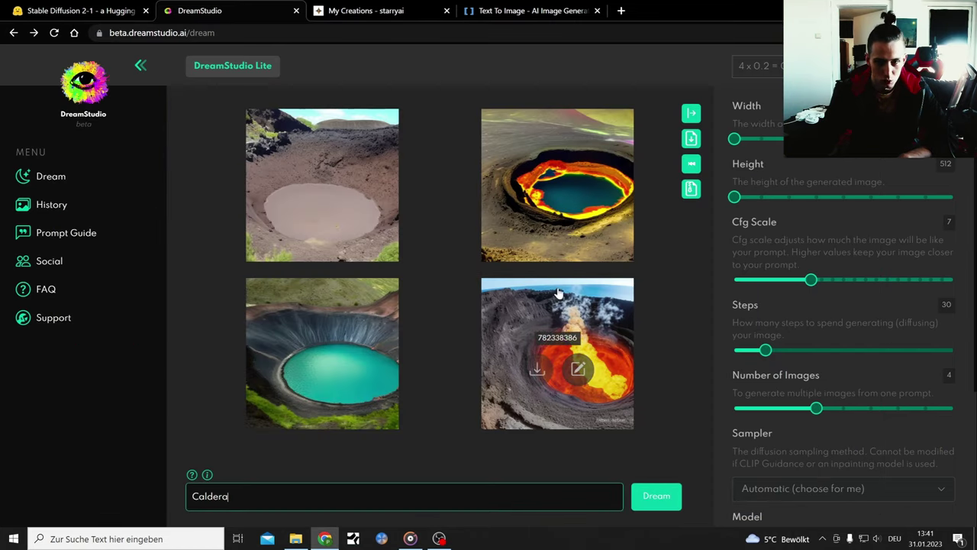
left_click(112, 16)
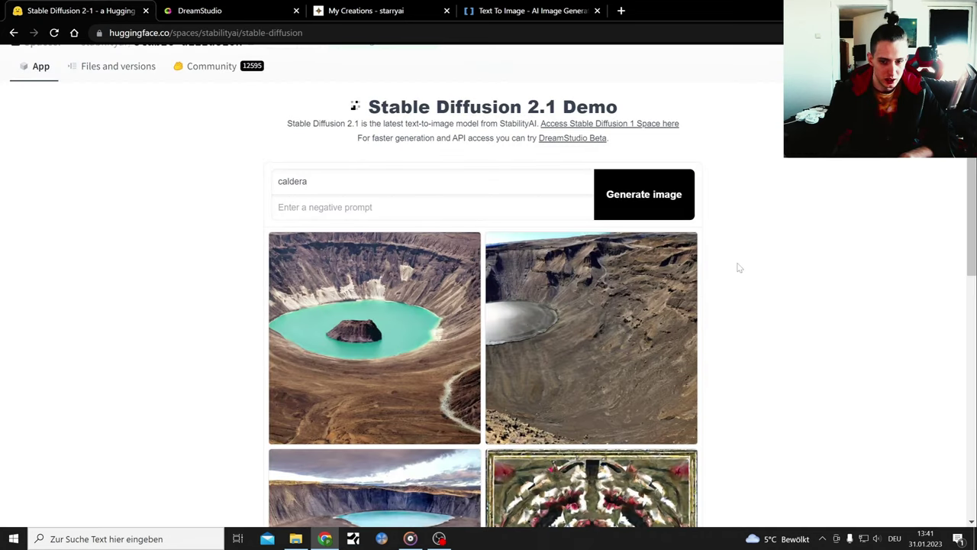
scroll(738, 267, "down", 3)
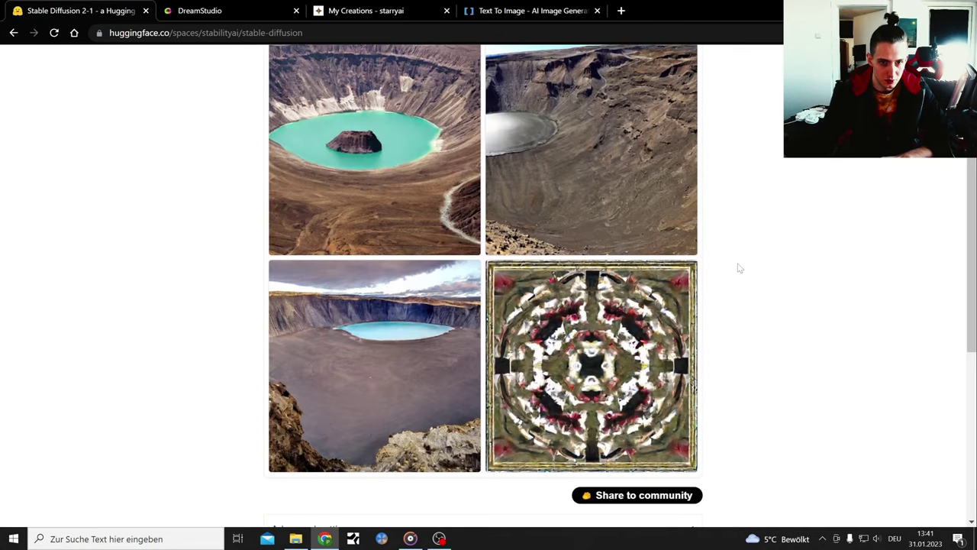
scroll(739, 267, "up", 4)
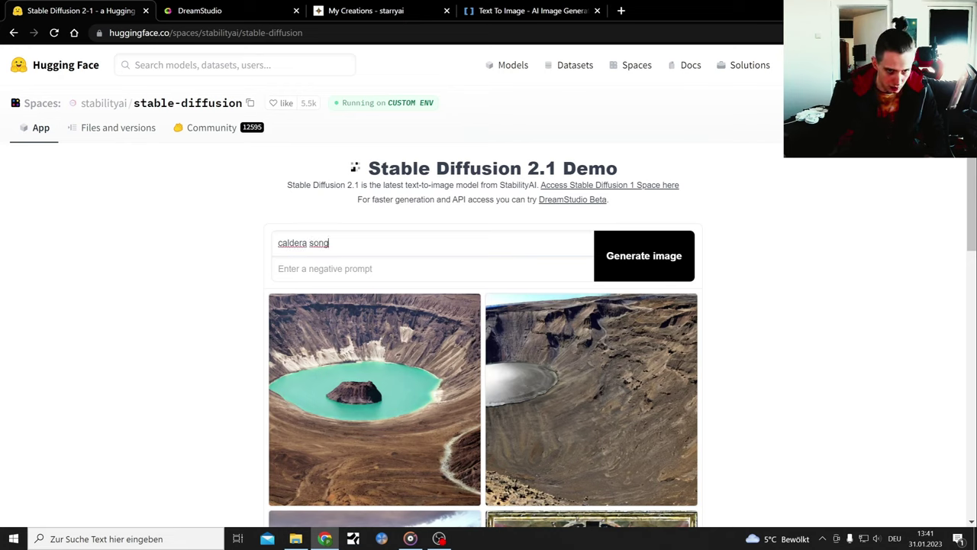
Change the Hugging Face prompt to 'caldera tropical song', copy it, and generate images
type("l")
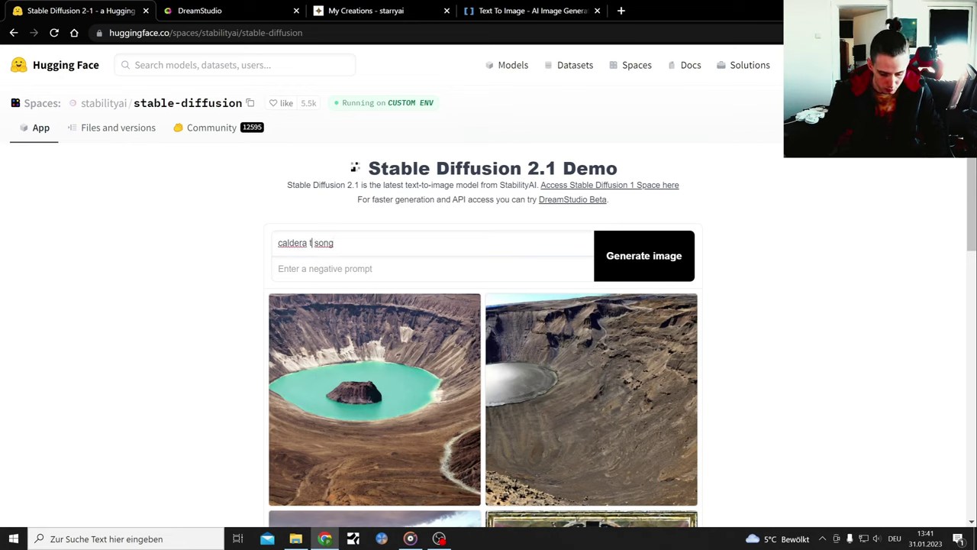
type("al")
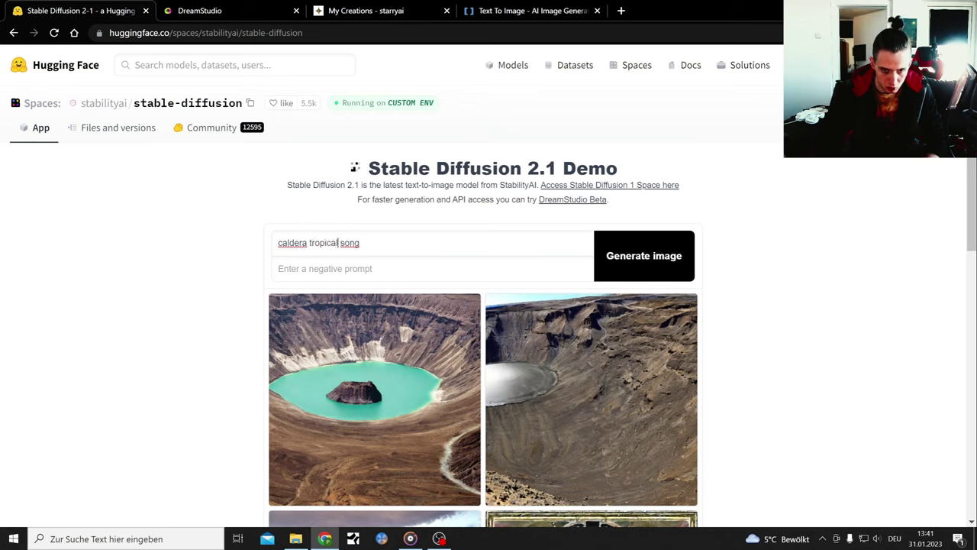
key("ctrl+a")
right_click(276, 242)
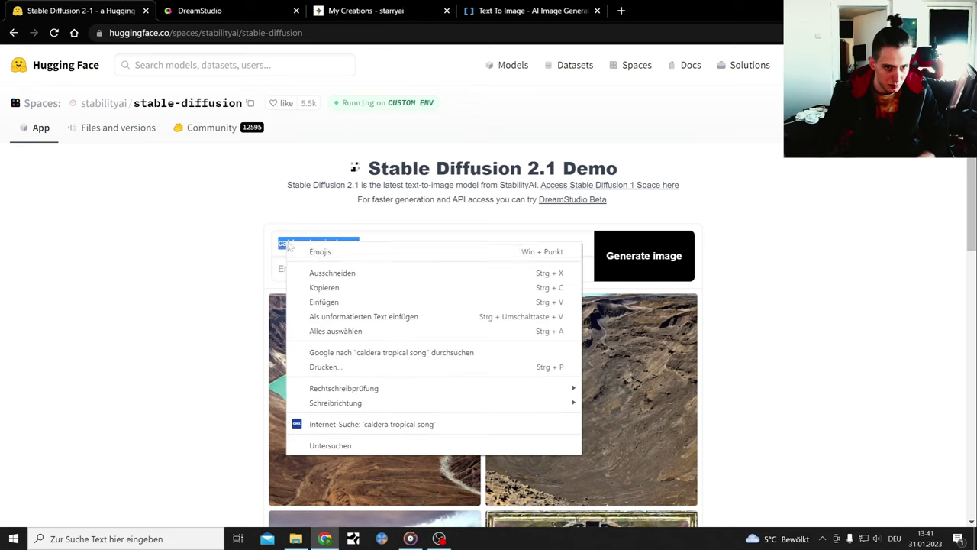
left_click(359, 286)
left_click(650, 267)
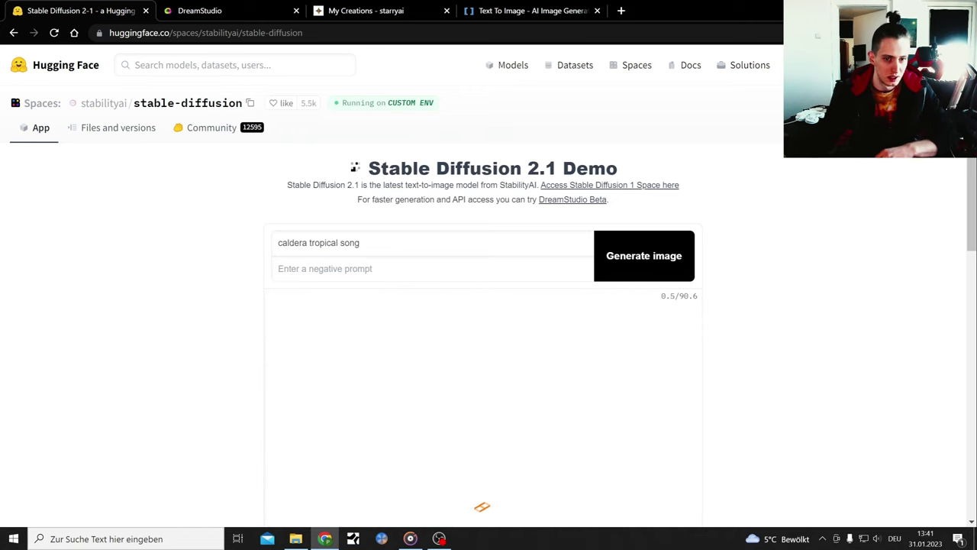
left_click(206, 10)
Replace DreamStudio's Caldera prompt with 'caldera tropical song' and generate four images
key("ctrl+a")
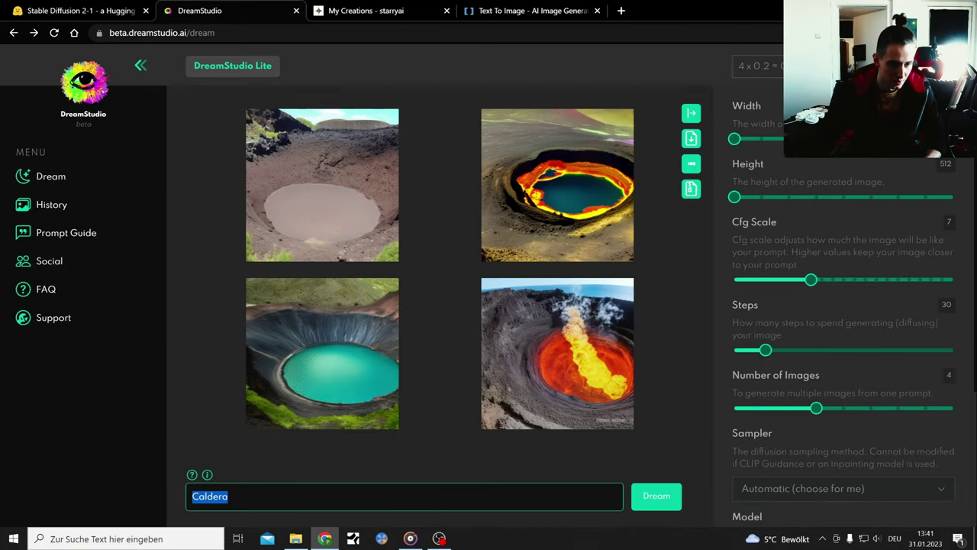
key("BackSpace")
type("caldera tropical song")
key("Return")
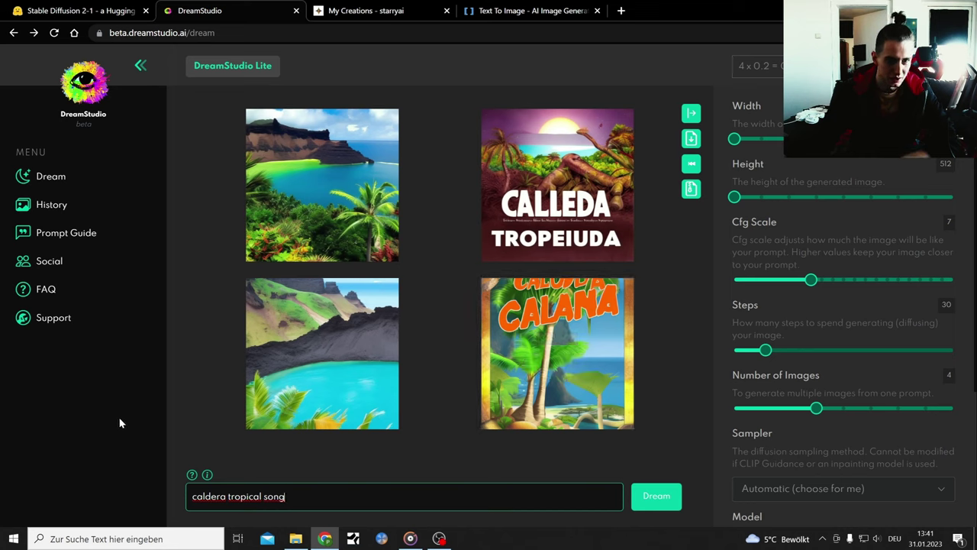
mouse_move(322, 353)
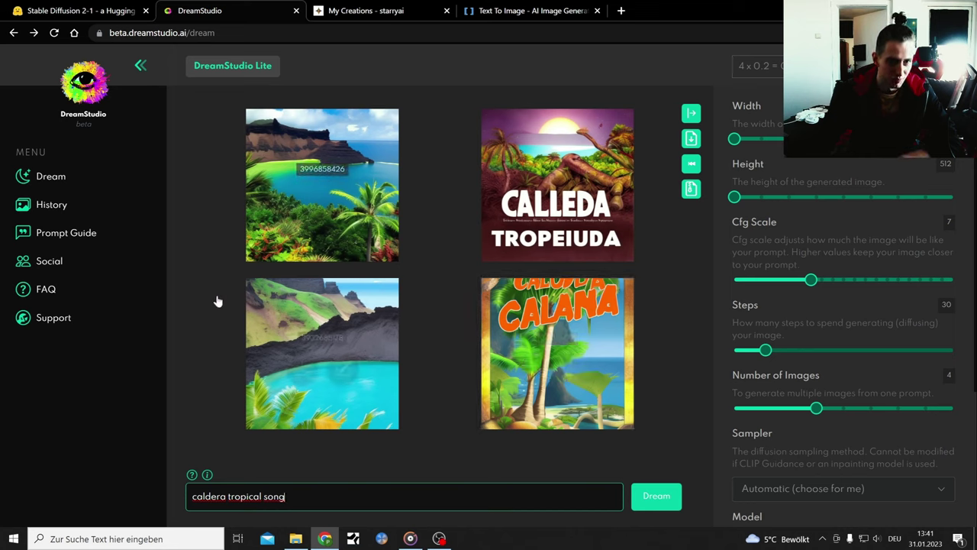
left_click(304, 201)
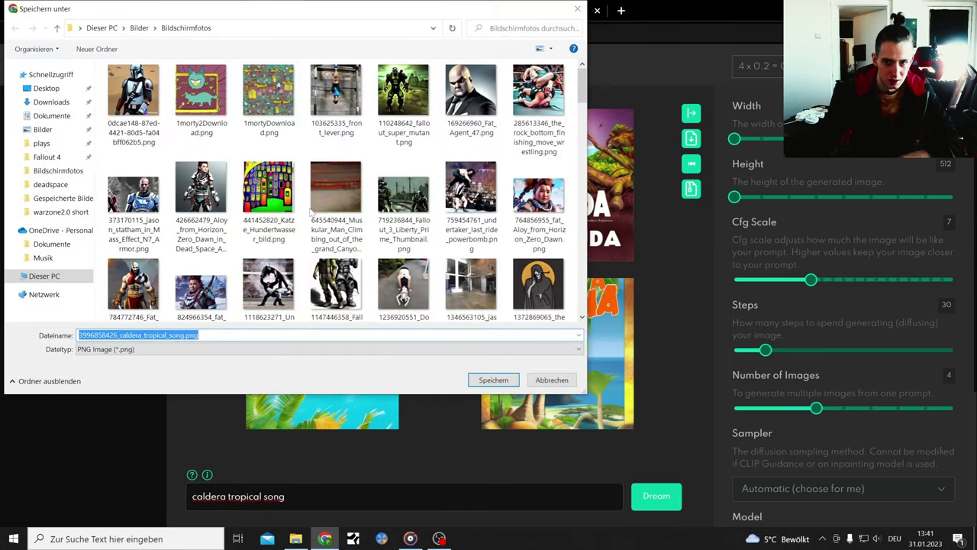
left_click(500, 381)
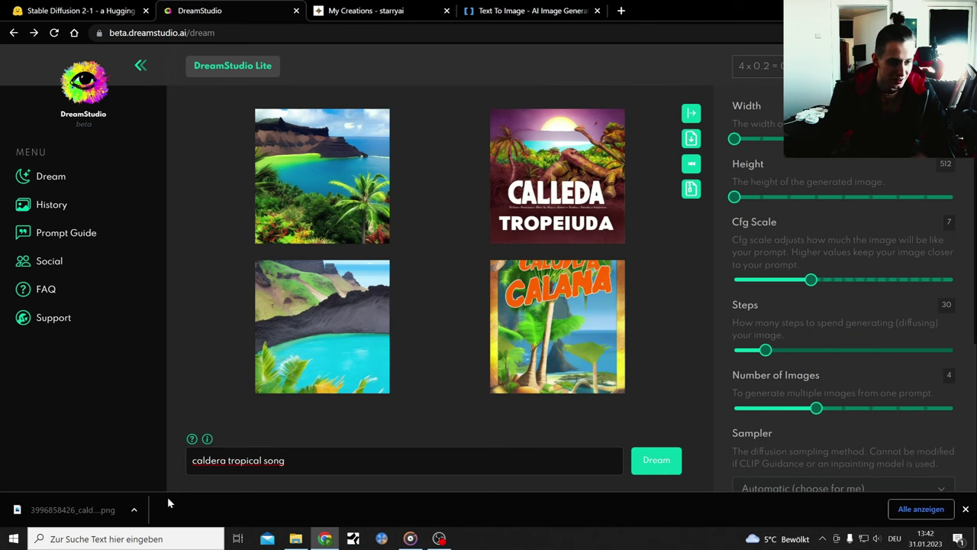
left_click(133, 509)
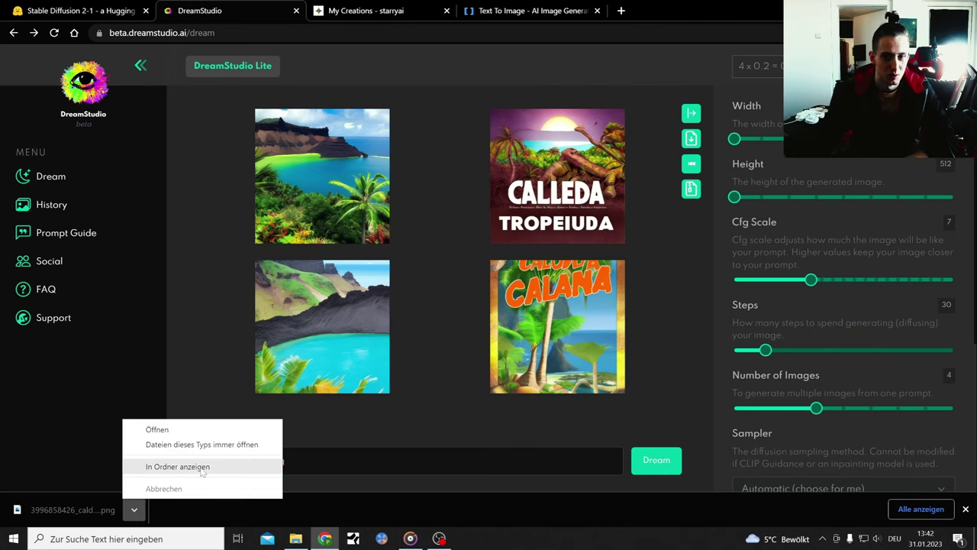
left_click(178, 467)
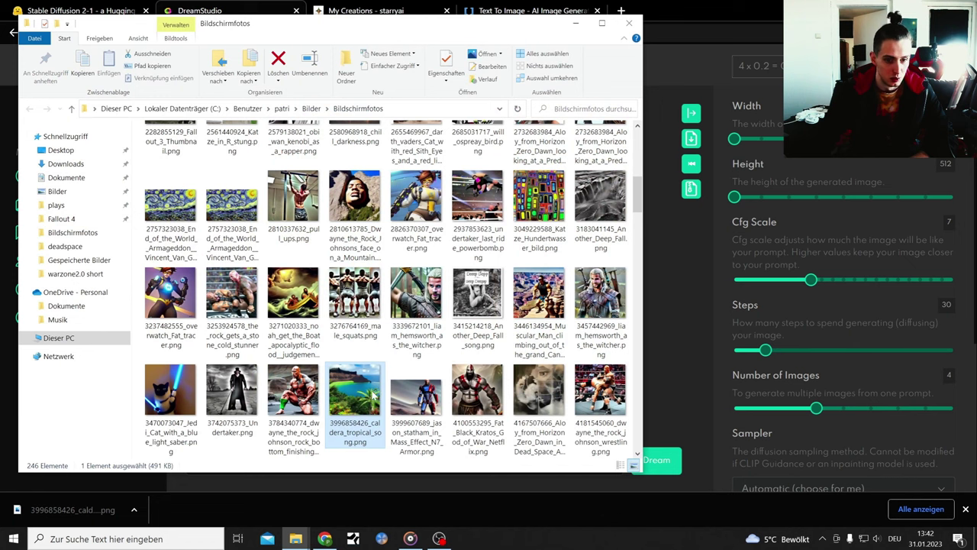
double_click(354, 393)
left_click(302, 22)
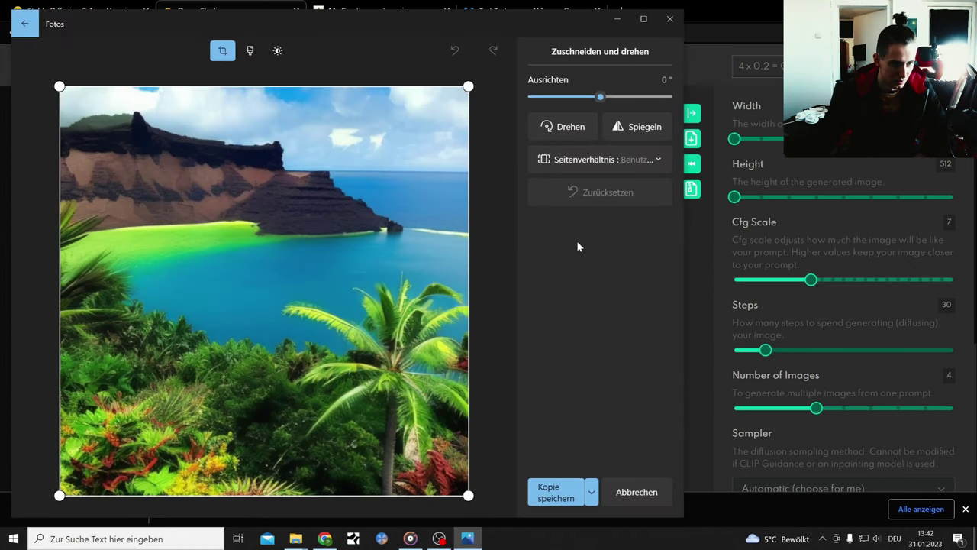
left_click(669, 18)
Replace the DeepAI prompt with 'caldera tropical song' and generate an image
left_click(325, 538)
left_click(531, 10)
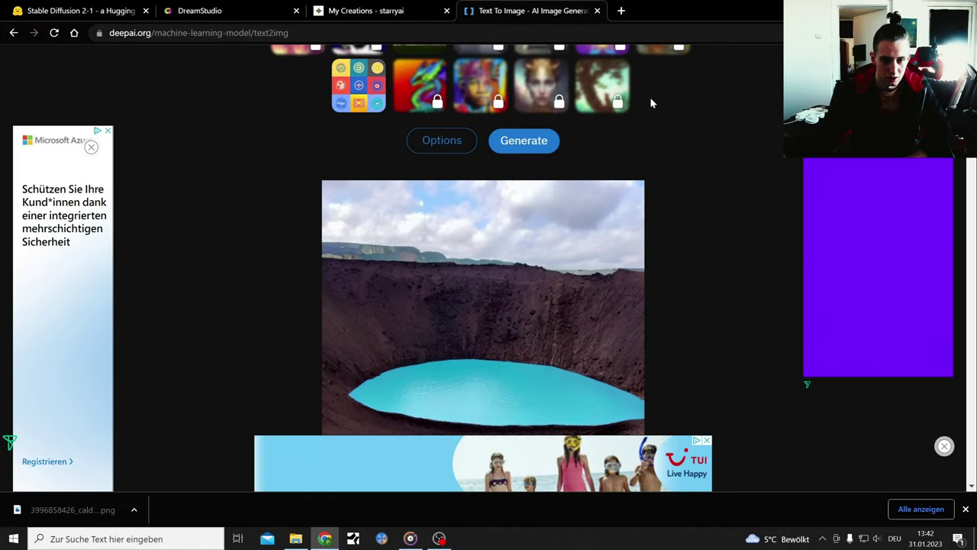
scroll(595, 222, "up", 4)
left_click(458, 145)
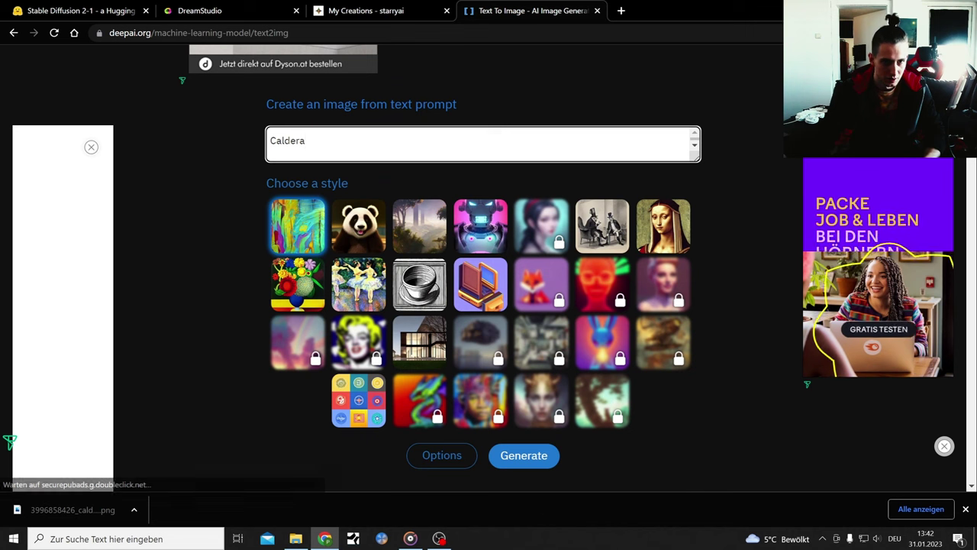
key("ctrl+a")
key("BackSpace")
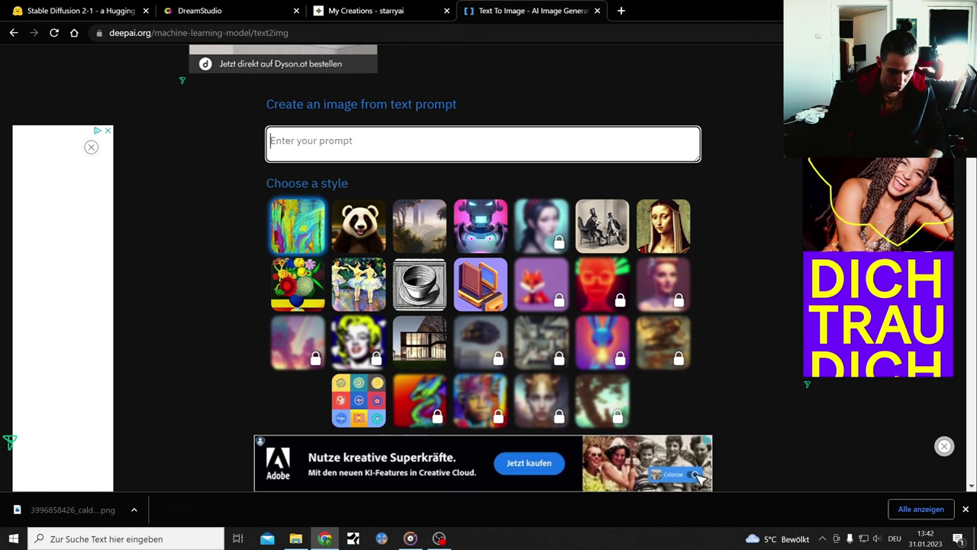
type("caldera tropical song")
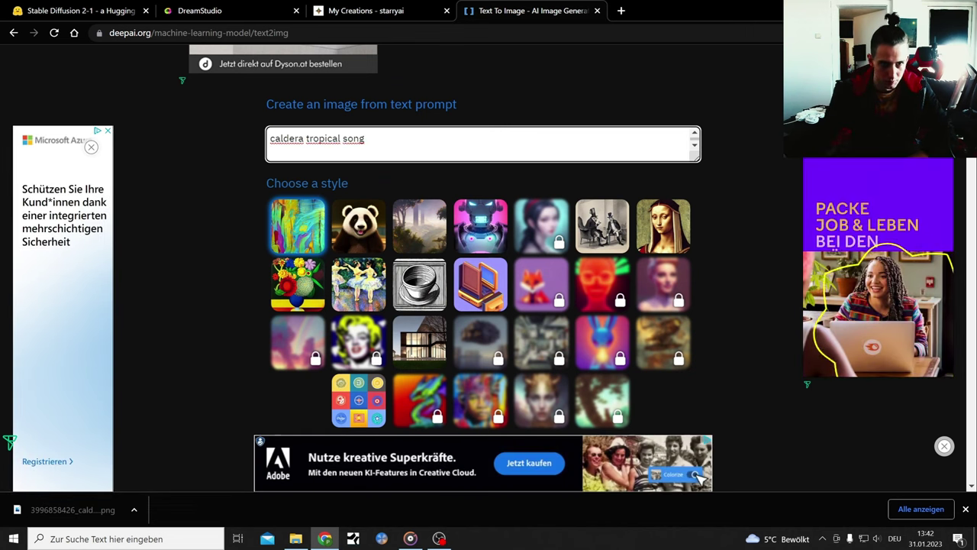
scroll(527, 230, "down", 3)
left_click(532, 205)
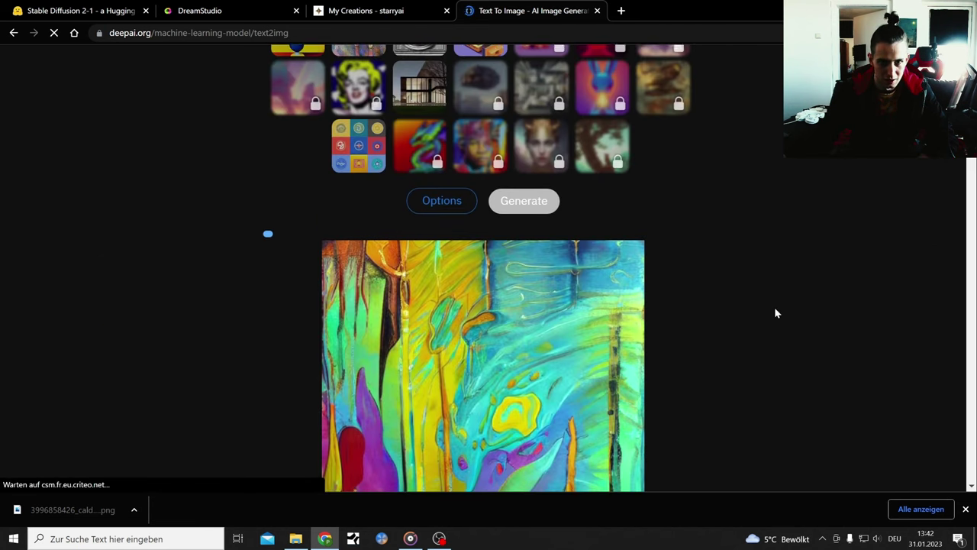
left_click(77, 8)
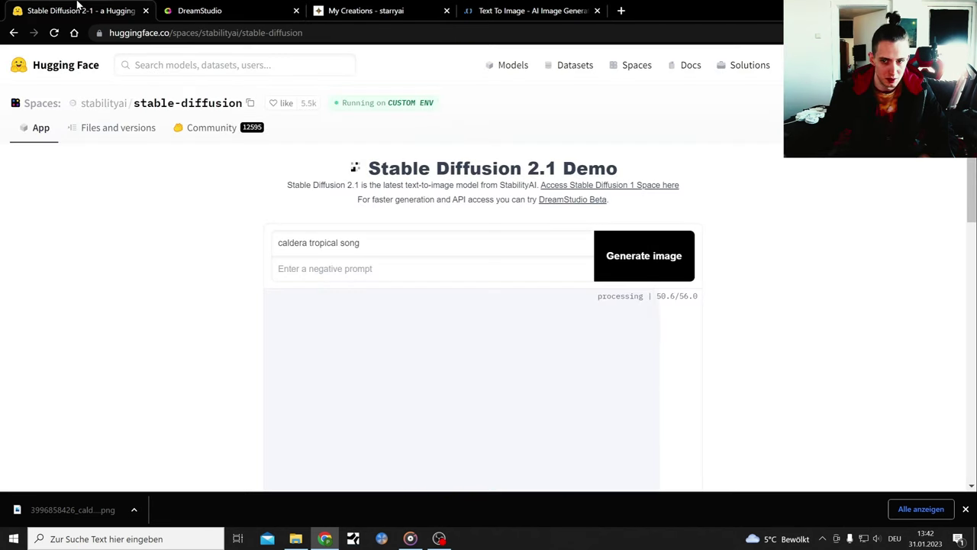
Look through the Caldera creation's four bamboo, aerial forest, foliage and branches variations
left_click(328, 9)
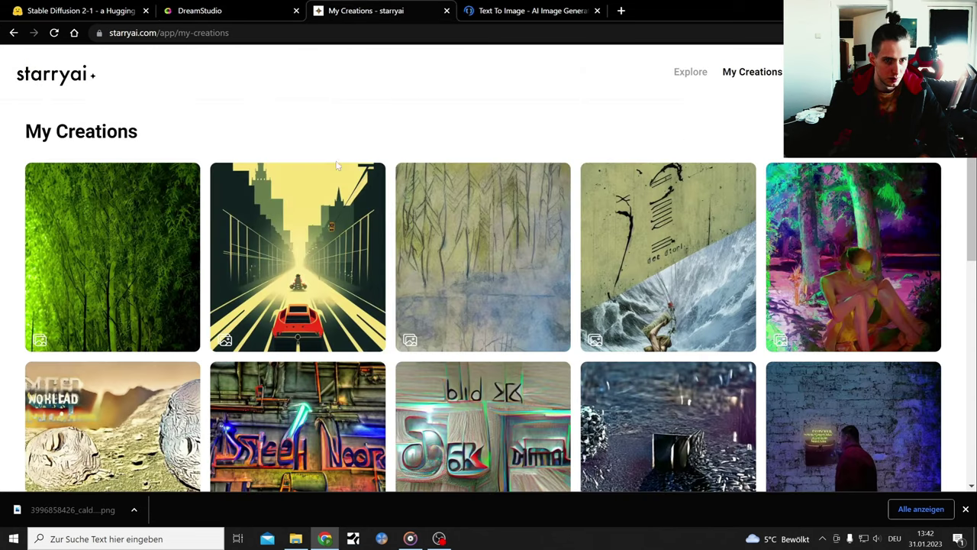
left_click(146, 253)
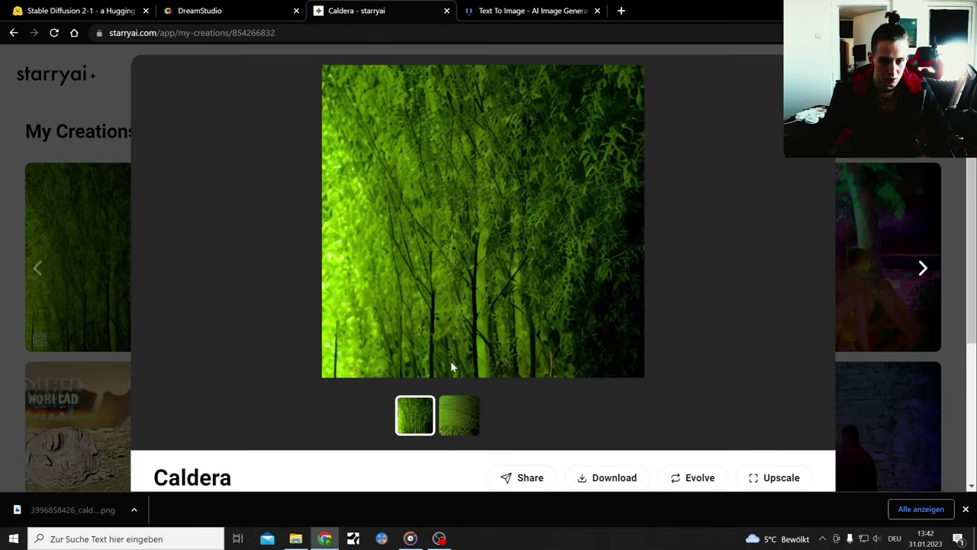
left_click(459, 420)
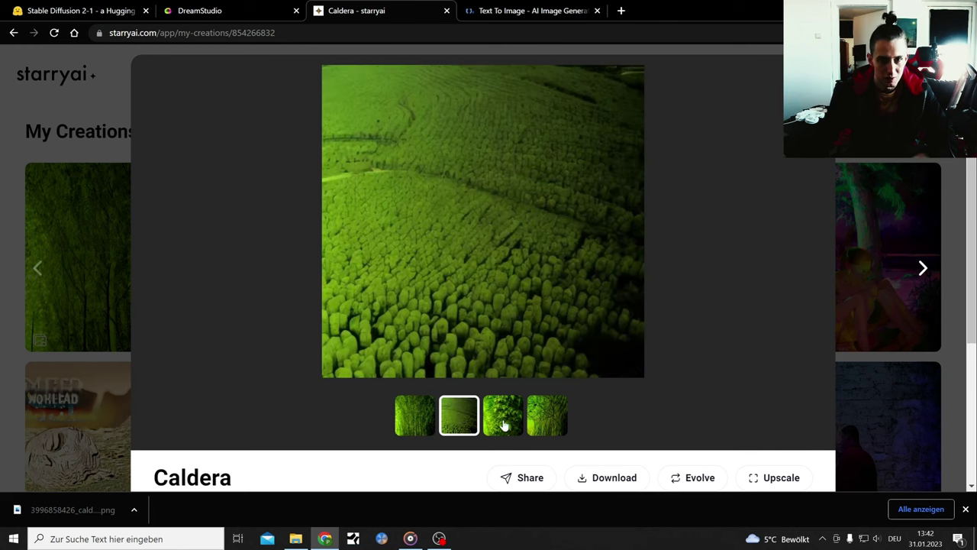
left_click(503, 425)
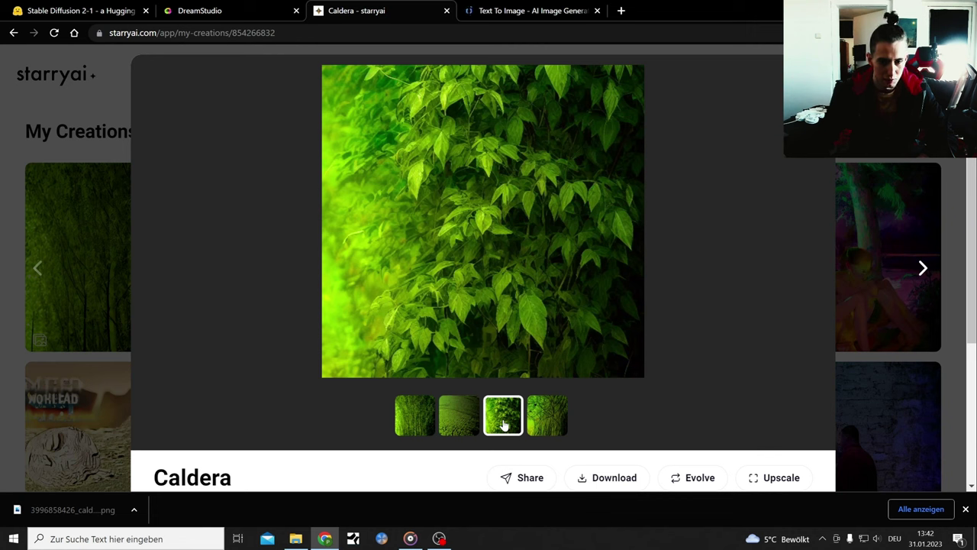
left_click(550, 422)
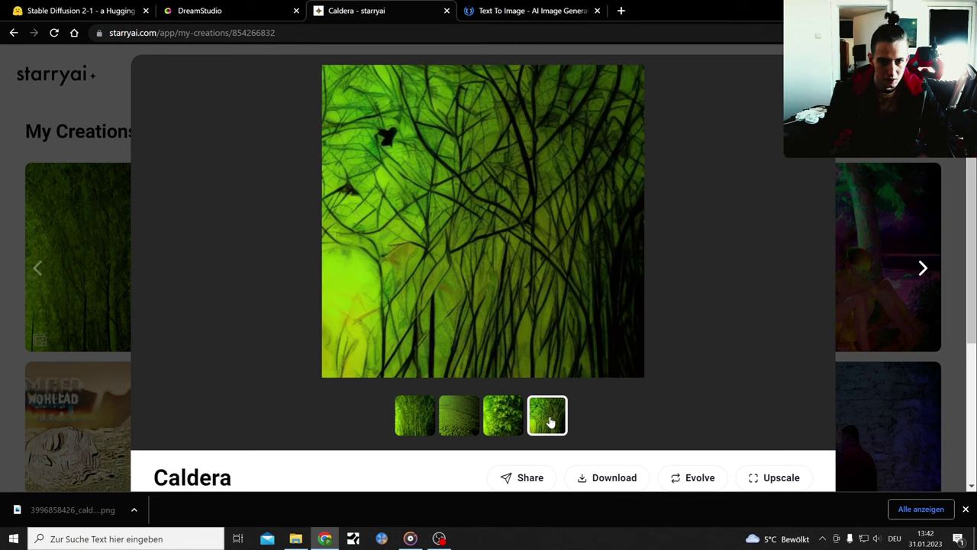
left_click(503, 421)
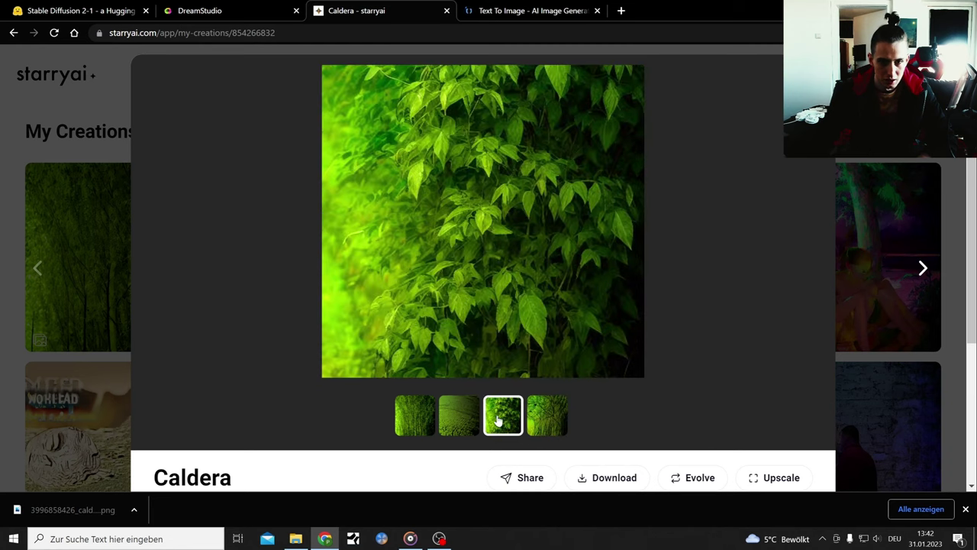
left_click(459, 426)
left_click(422, 428)
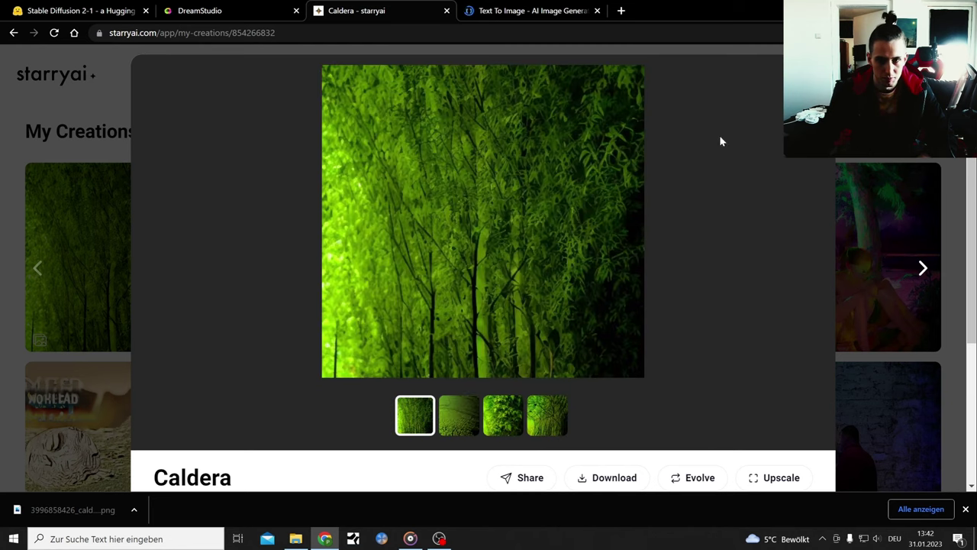
key("Escape")
Start an Argo creation prompted 'devil' with the Caldera drawing as initial image
left_click(885, 76)
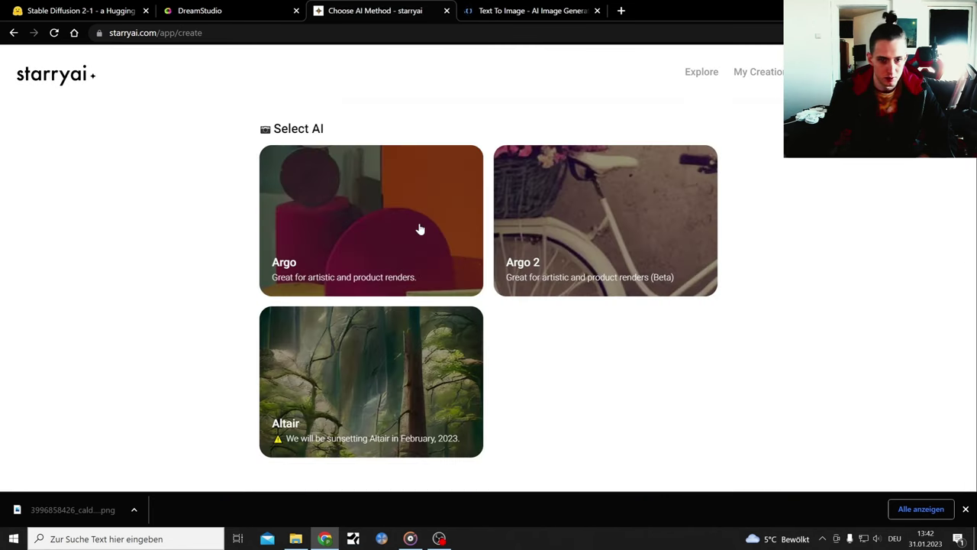
left_click(419, 229)
left_click(353, 396)
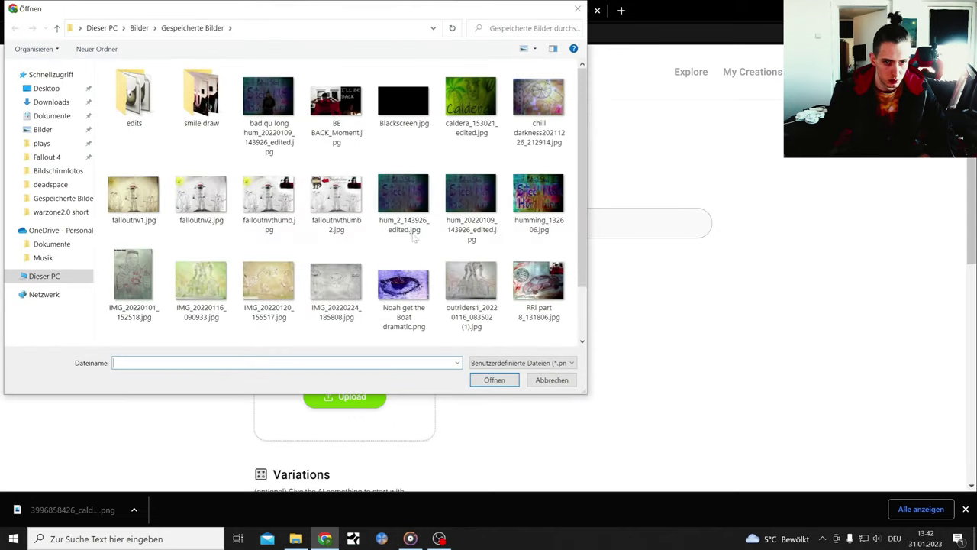
double_click(463, 107)
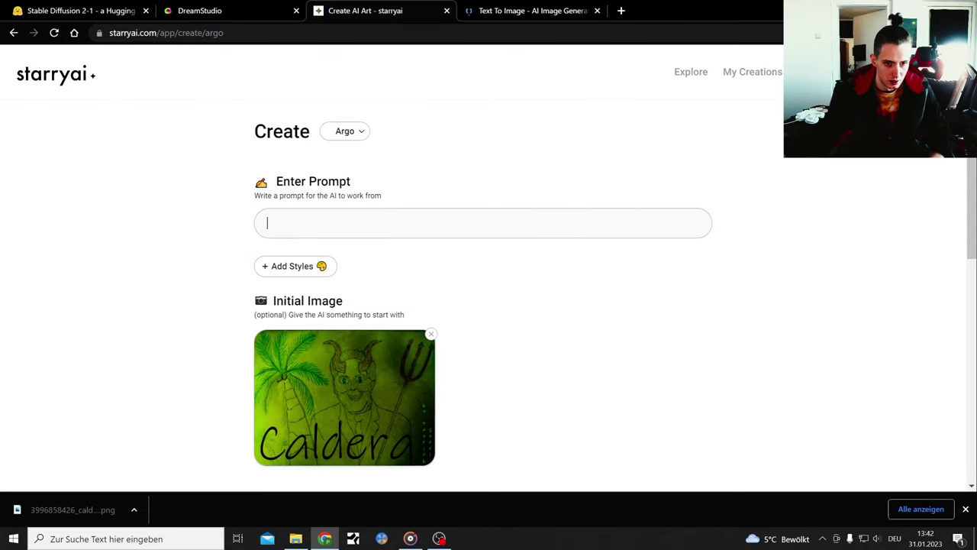
type("devil")
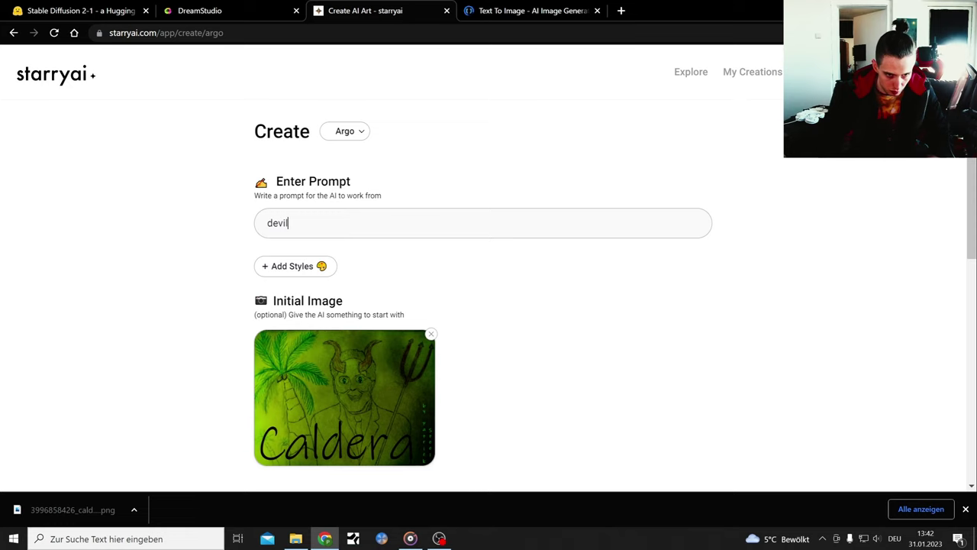
scroll(516, 293, "down", 2)
scroll(517, 290, "down", 3)
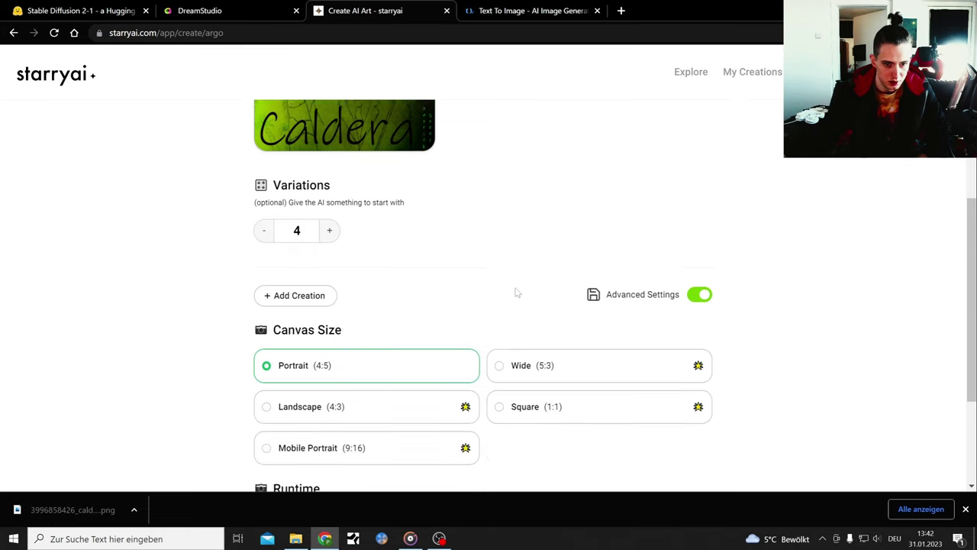
scroll(508, 359, "down", 2)
left_click(518, 436)
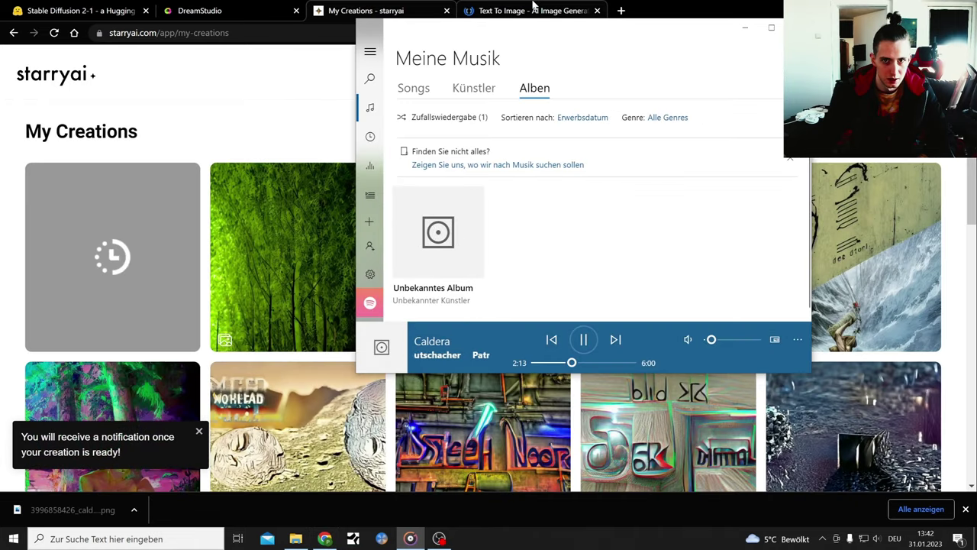
Change the DeepAI prompt to 'caldera call of duty warzone'
left_click(533, 11)
scroll(756, 231, "down", 1)
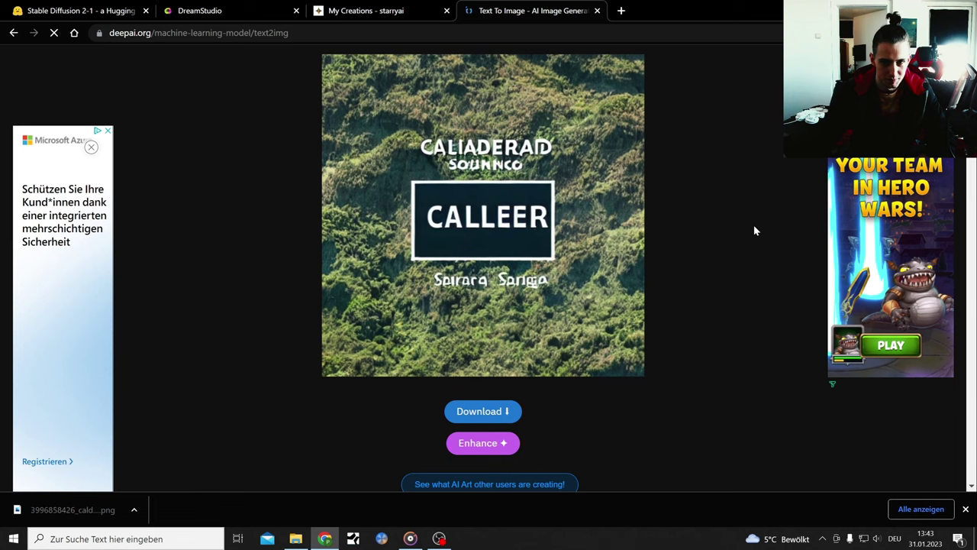
scroll(754, 224, "up", 4)
scroll(753, 224, "up", 4)
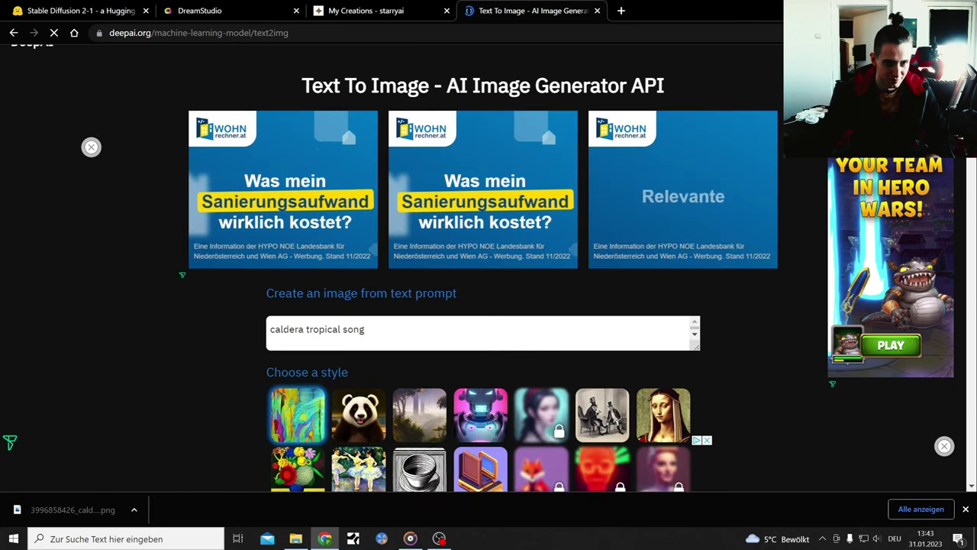
left_click_drag(365, 329, 305, 329)
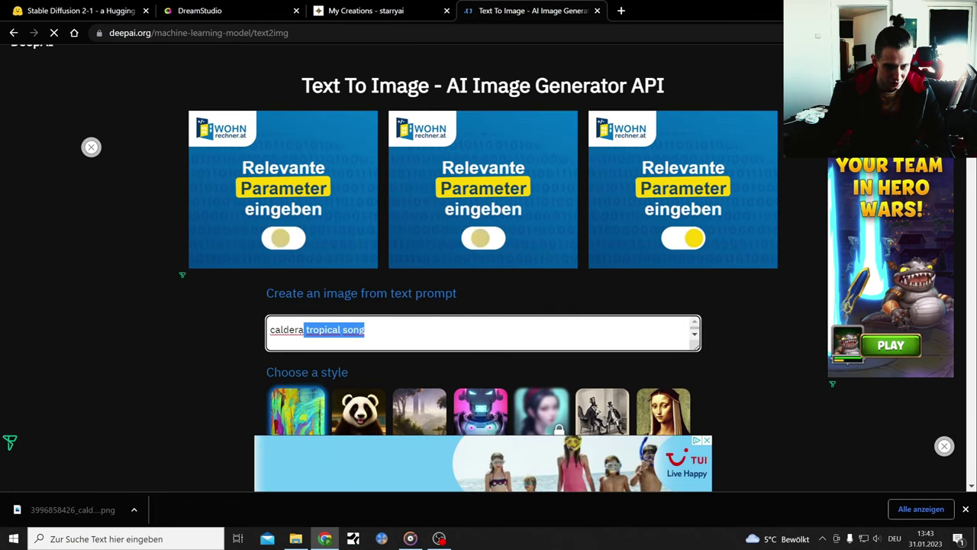
key("BackSpace")
type("call")
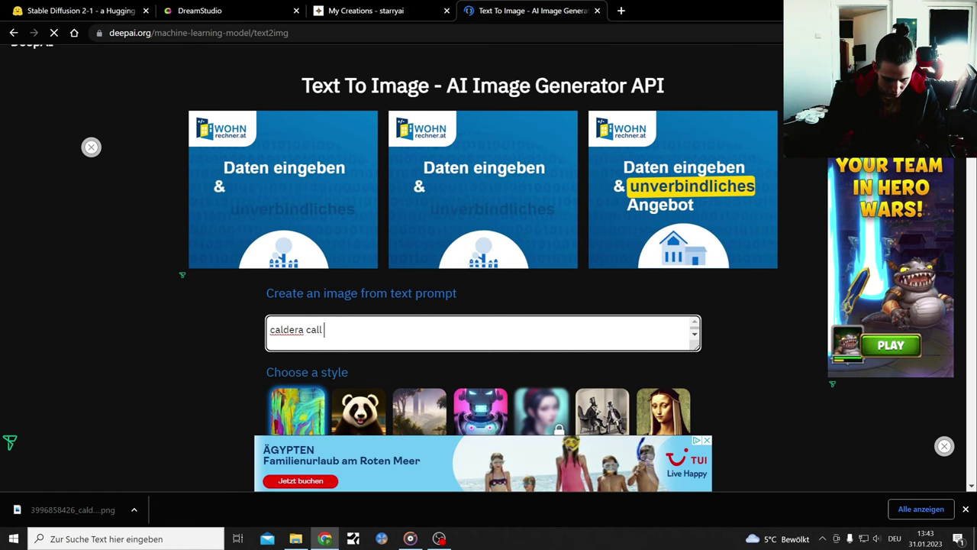
type(" of duty wa")
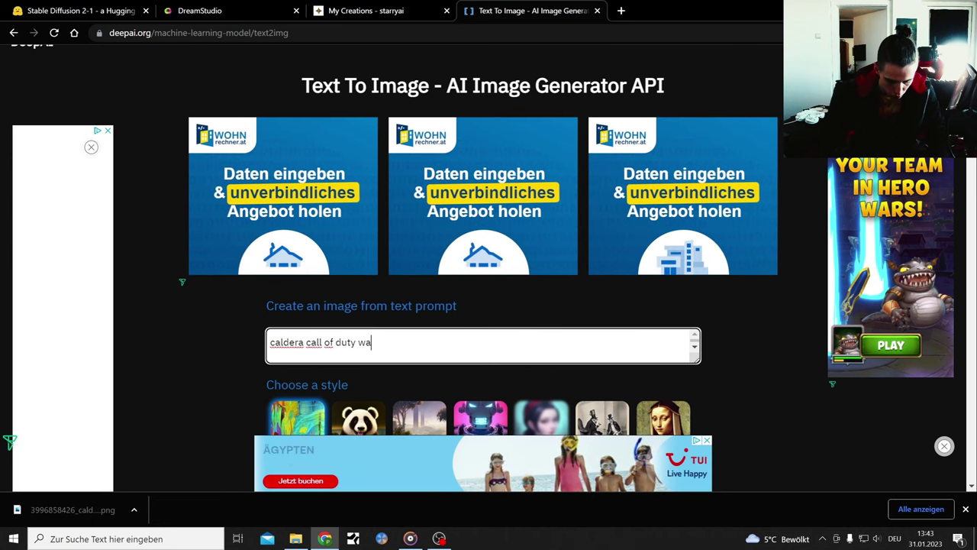
type("rzone")
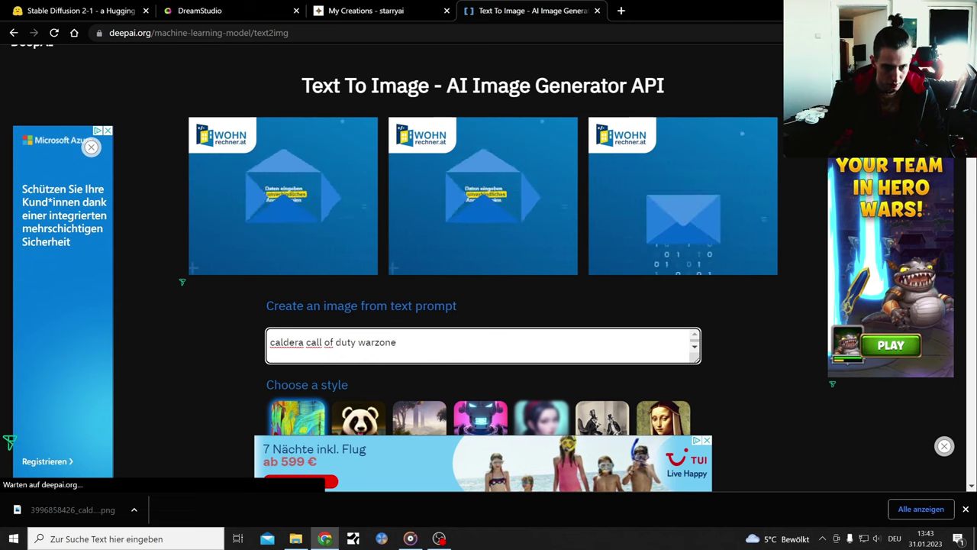
Copy the new prompt and generate a DeepAI image from it
left_click_drag(268, 342, 396, 342)
right_click(310, 343)
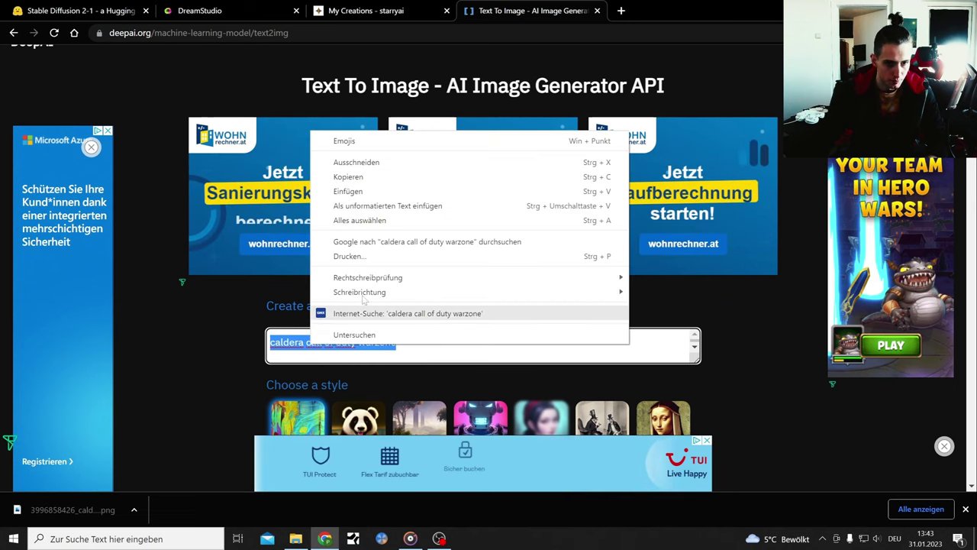
left_click(348, 177)
scroll(153, 336, "down", 4)
scroll(224, 327, "down", 3)
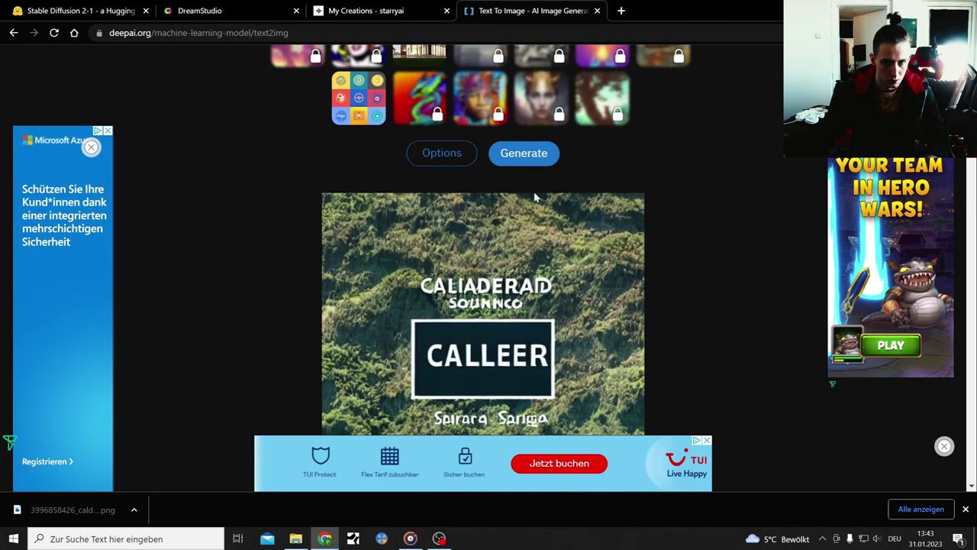
left_click(530, 159)
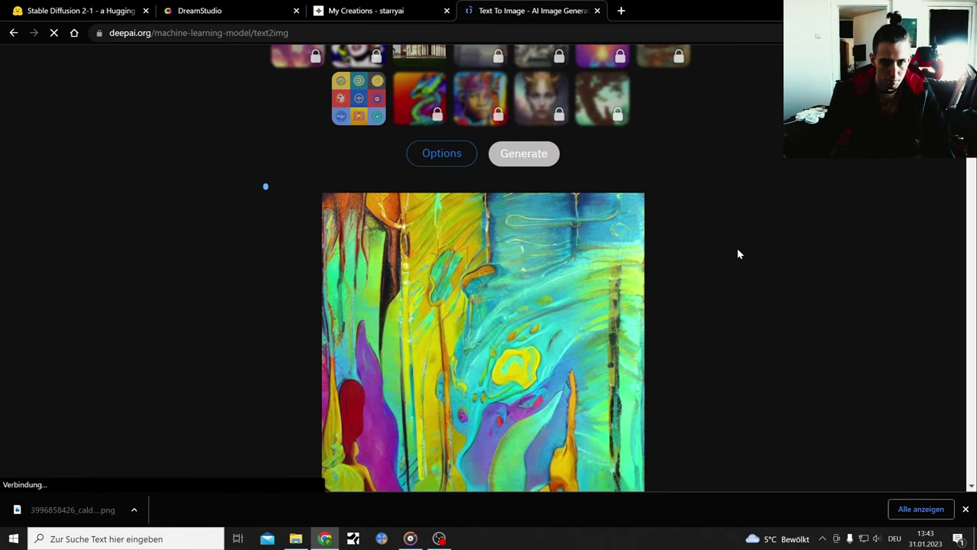
left_click(371, 7)
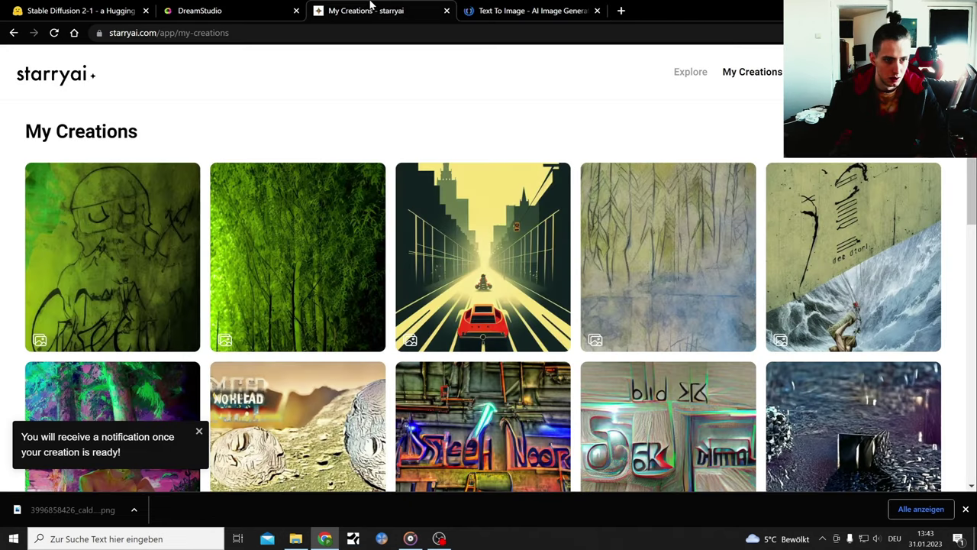
Review the finished Devil creation's four green sketch variations
left_click(148, 236)
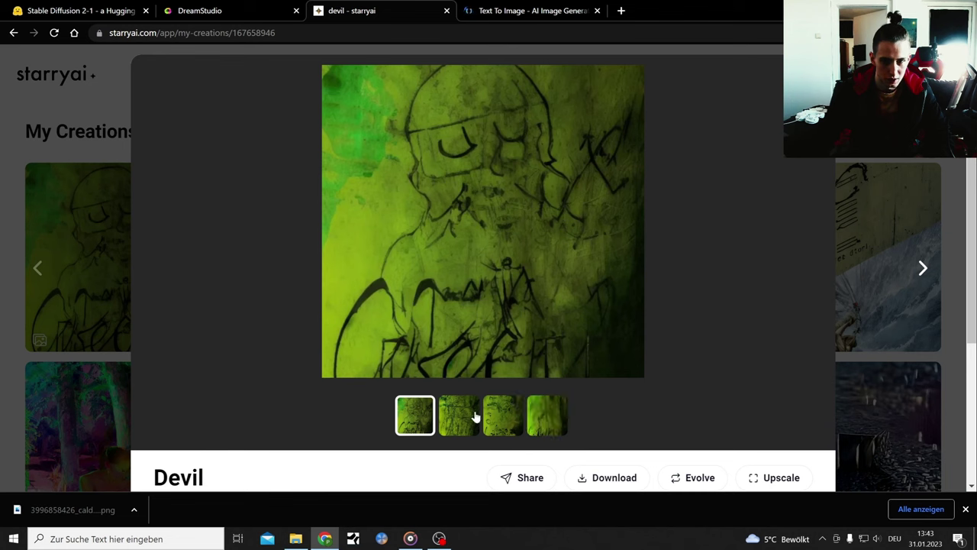
left_click(463, 421)
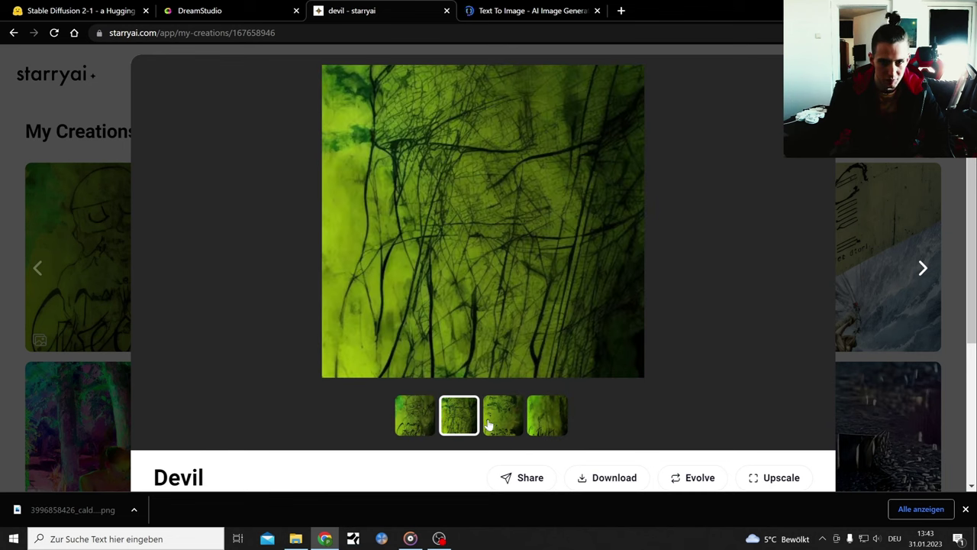
left_click(489, 425)
left_click(548, 426)
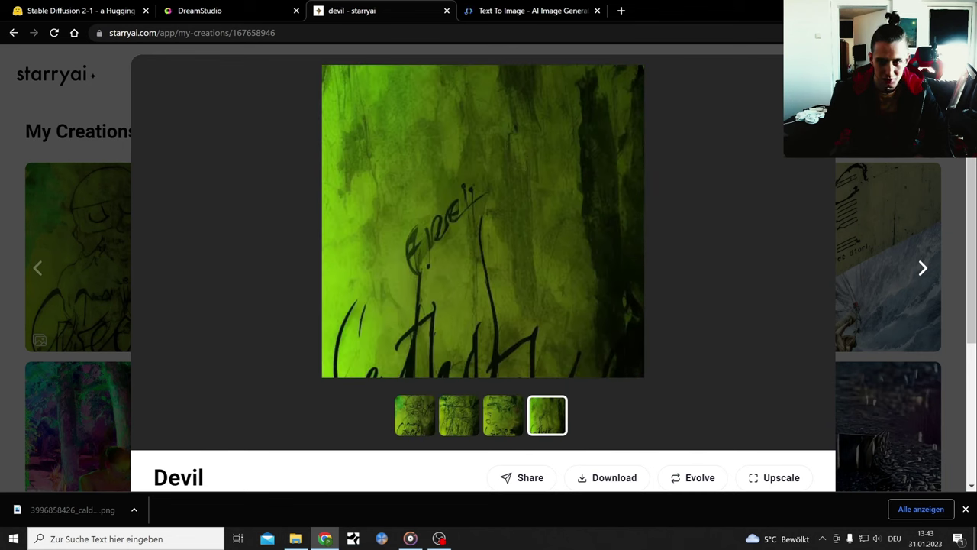
key("Escape")
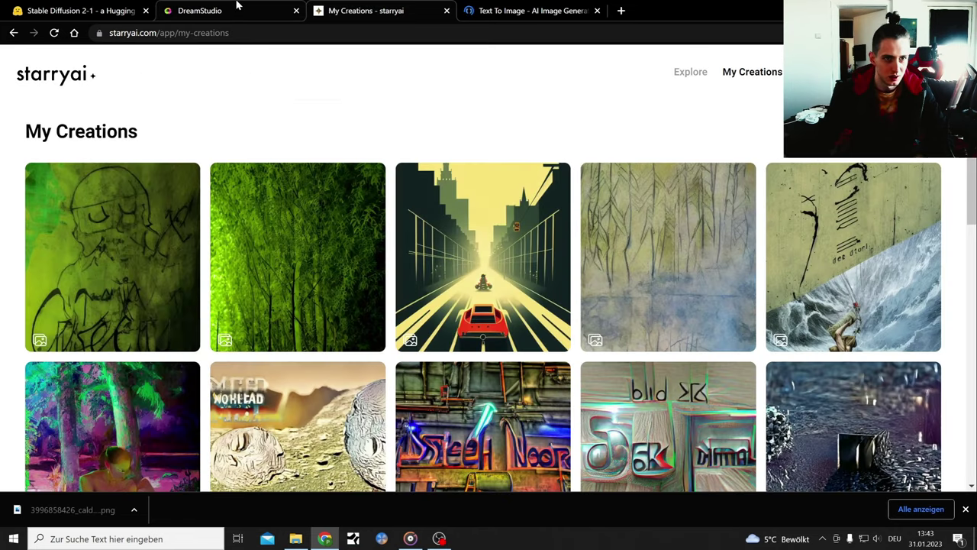
left_click(233, 8)
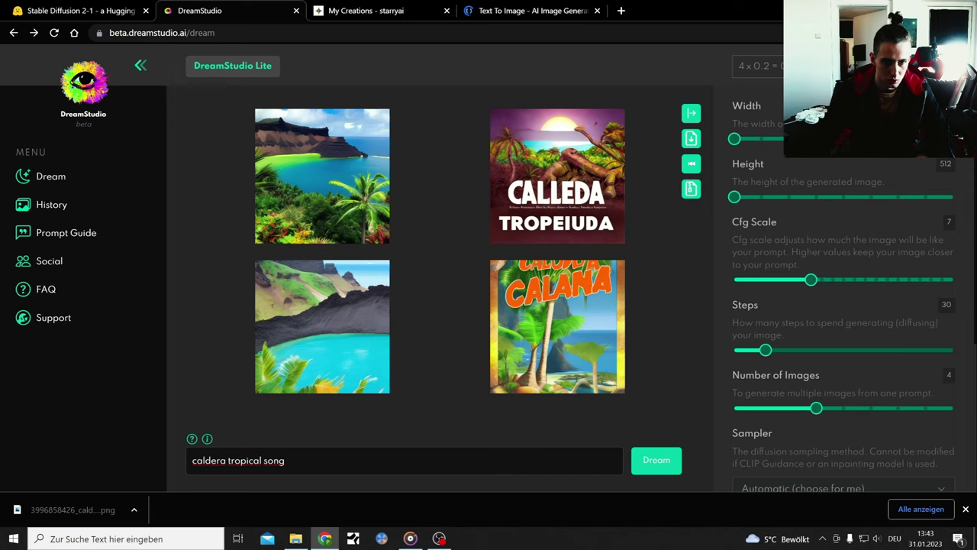
Generate DreamStudio images for the prompt 'caldera call of duty warzone'
left_click_drag(287, 461, 191, 461)
key("BackSpace")
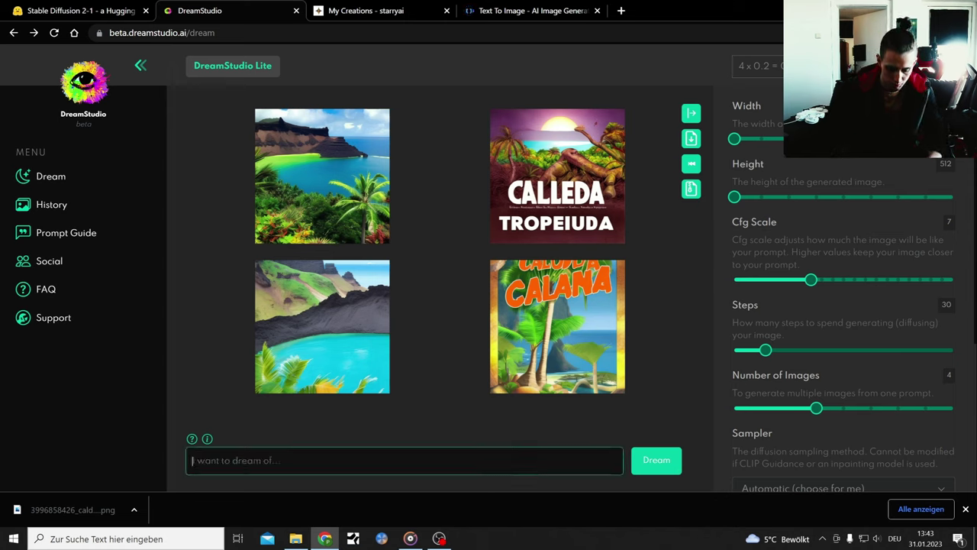
type("caldera call of duty warzone")
key("Return")
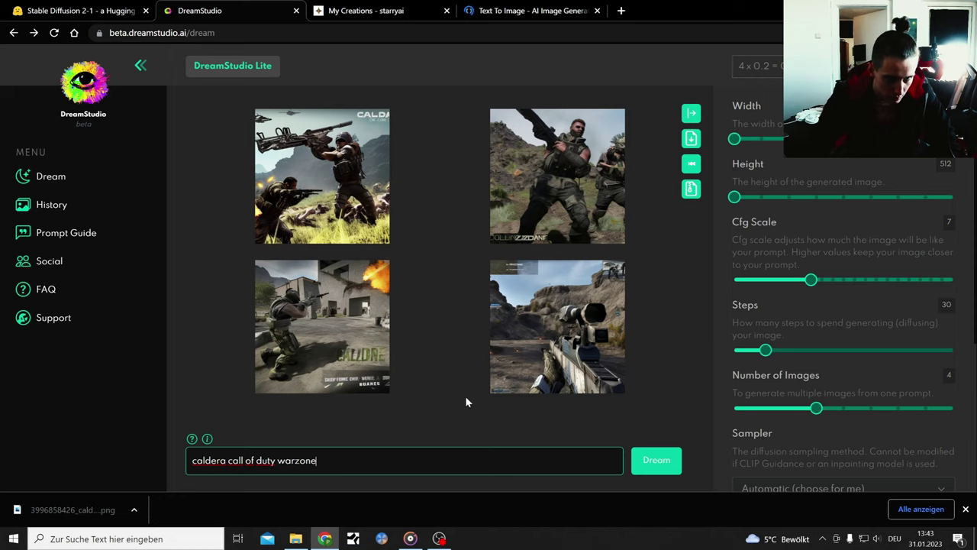
left_click(302, 193)
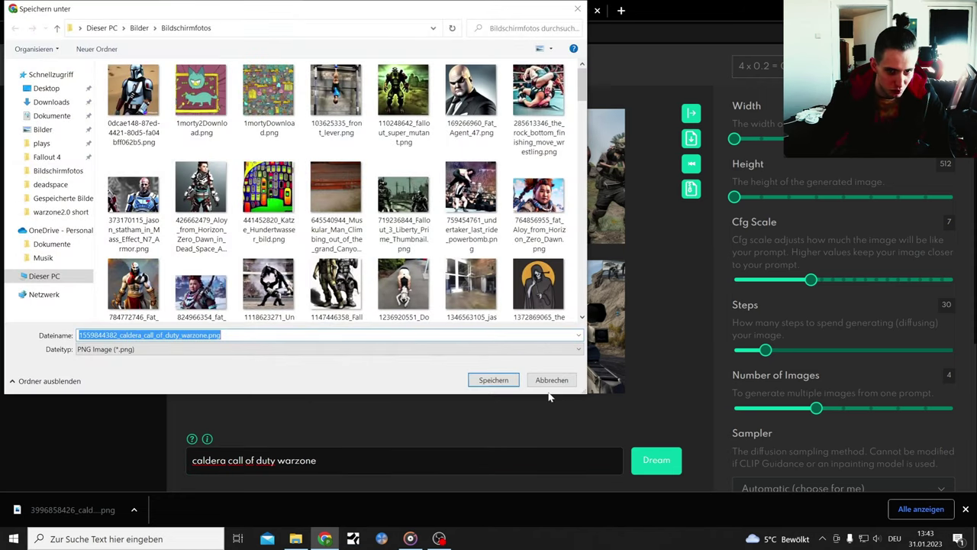
left_click(492, 379)
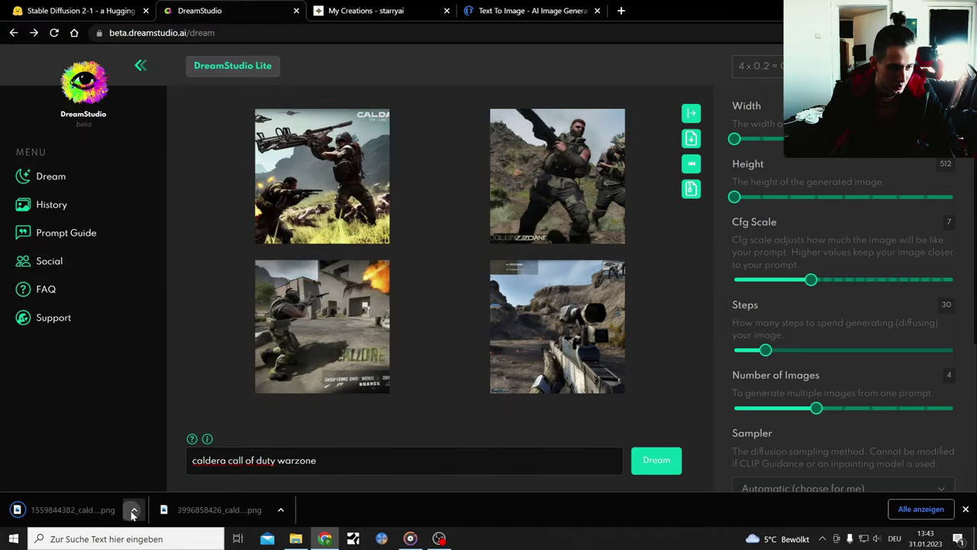
left_click(133, 509)
left_click(118, 27)
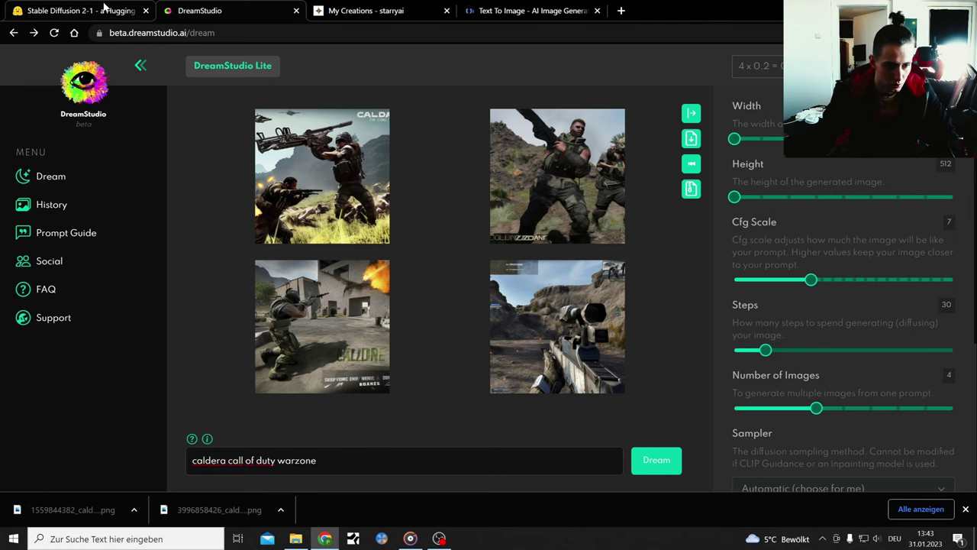
left_click(133, 509)
left_click(174, 465)
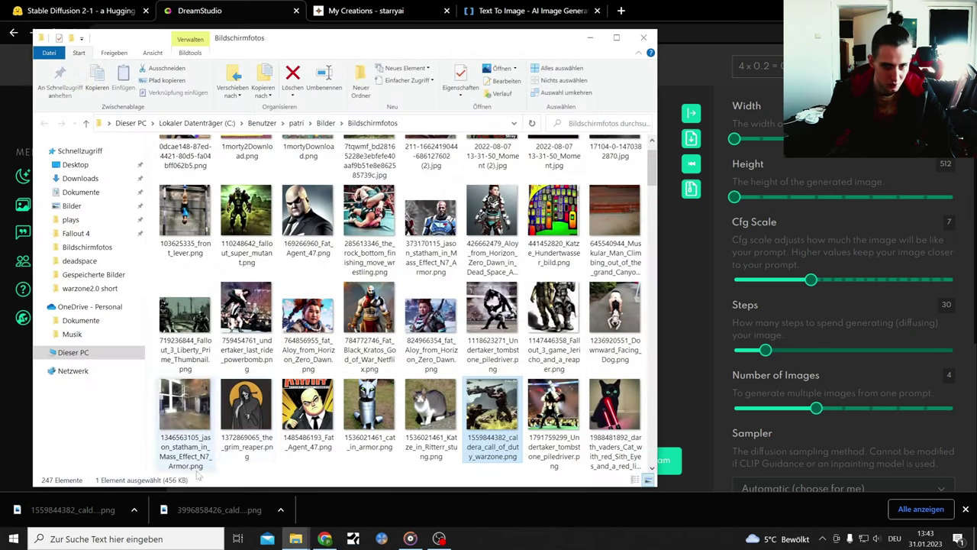
double_click(503, 413)
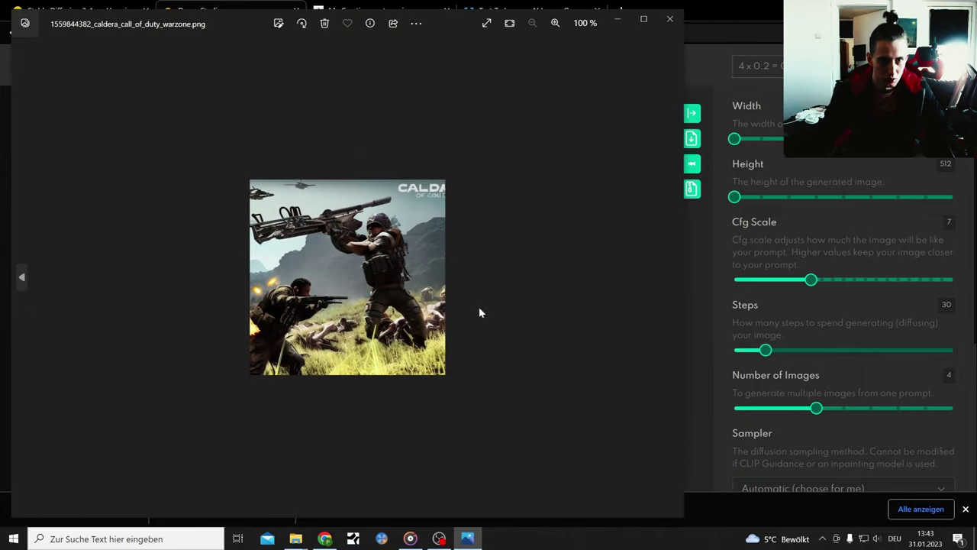
left_click(281, 23)
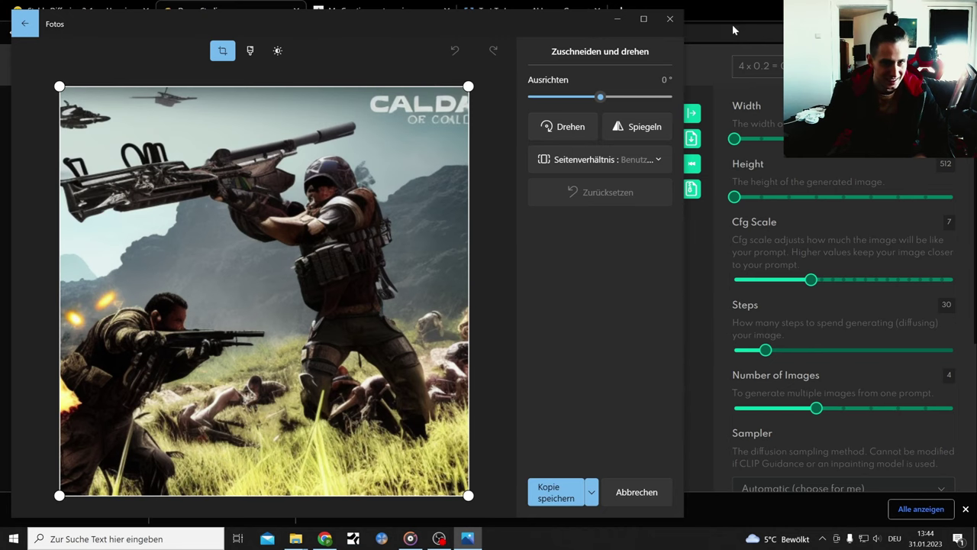
left_click(670, 18)
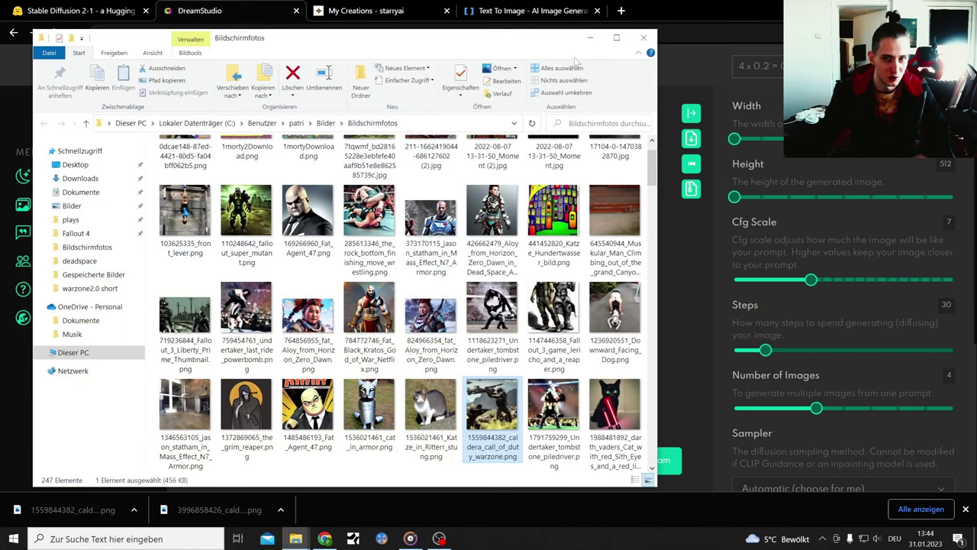
Compare the Hugging Face tropical caldera results and the DeepAI rifle image across tabs
left_click(696, 58)
left_click(86, 10)
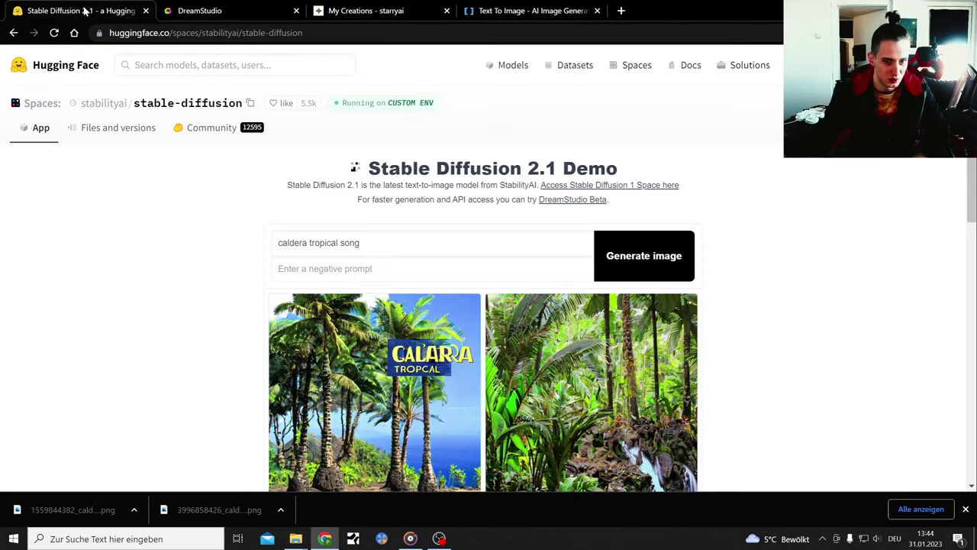
scroll(897, 268, "down", 3)
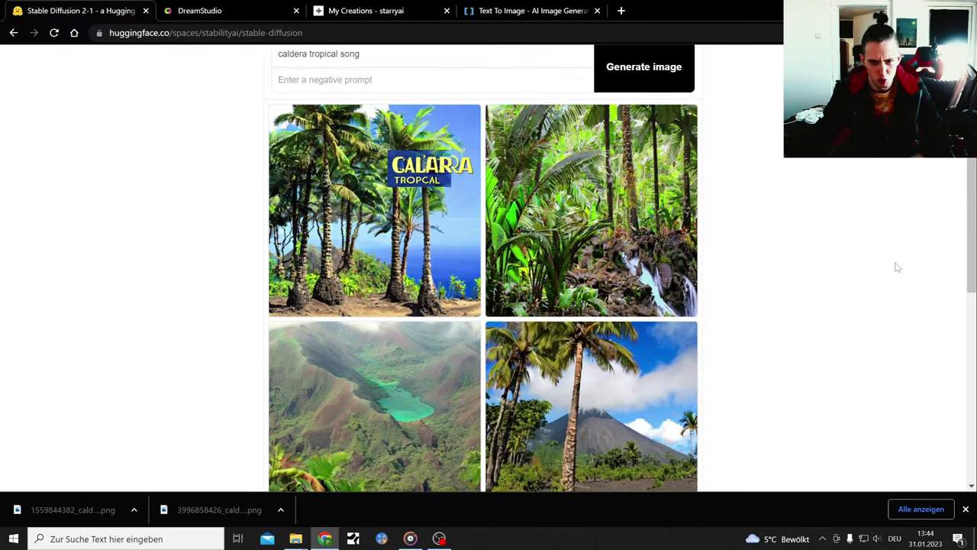
scroll(903, 246, "down", 1)
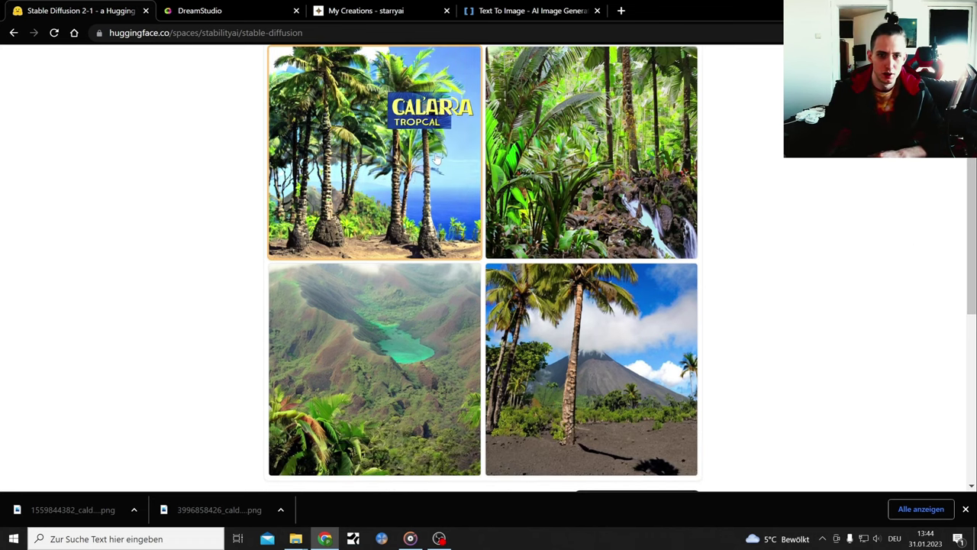
left_click(494, 10)
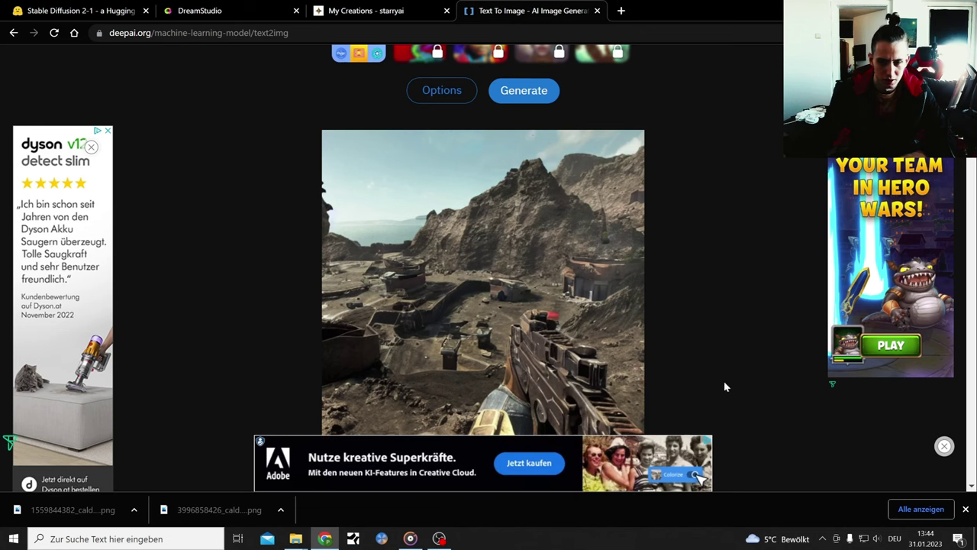
scroll(703, 355, "down", 1)
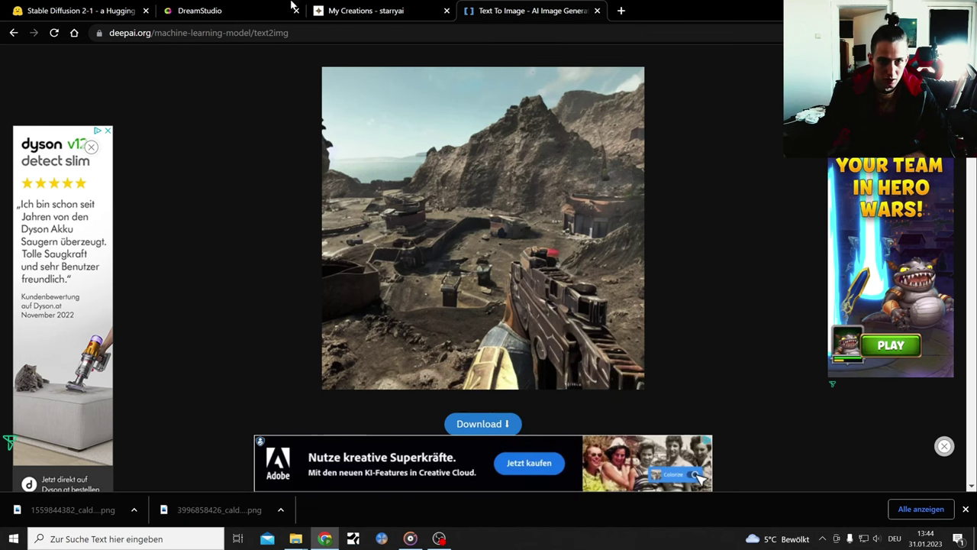
left_click(360, 10)
left_click(232, 9)
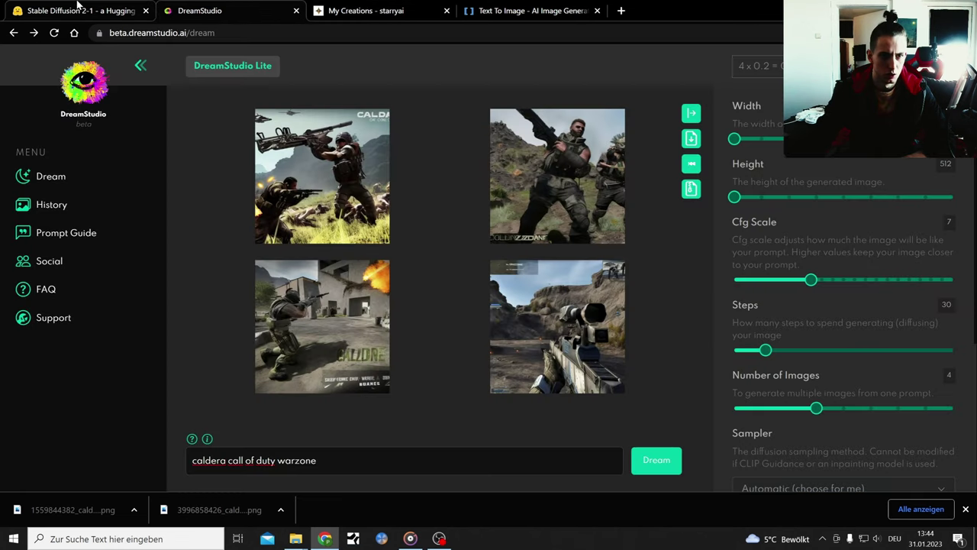
left_click(360, 10)
Review all four Devil variants and their details: prompt 'devil', Argo, runtime 50
left_click(116, 204)
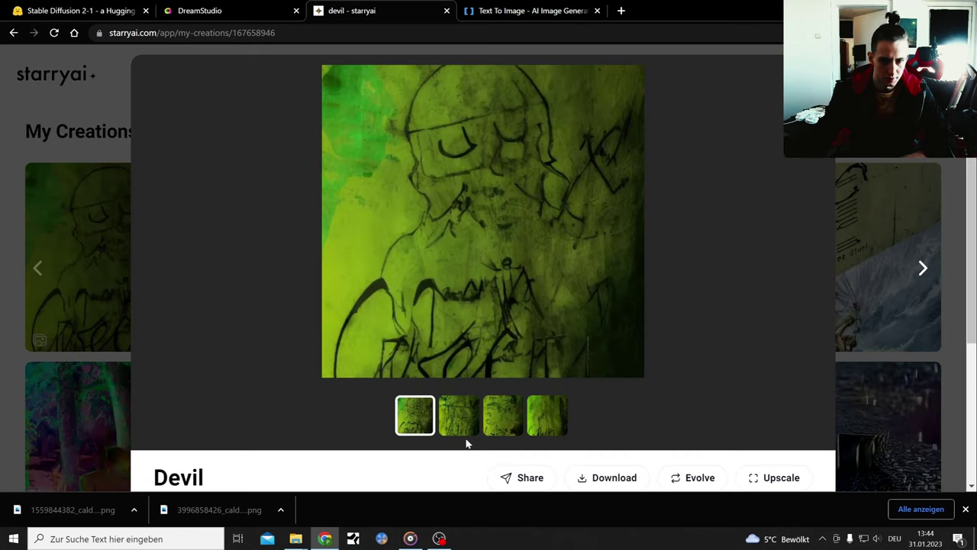
left_click(500, 421)
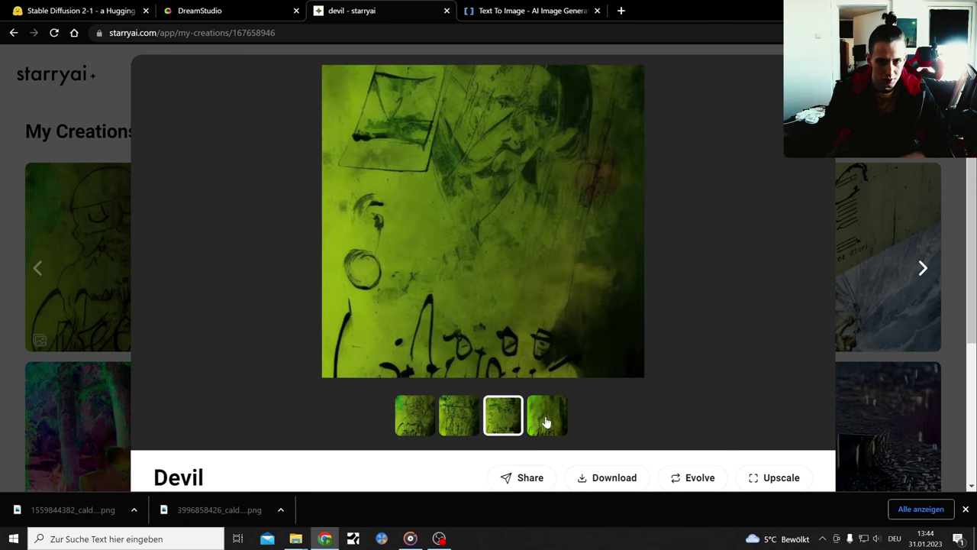
left_click(557, 423)
left_click(508, 421)
left_click(446, 419)
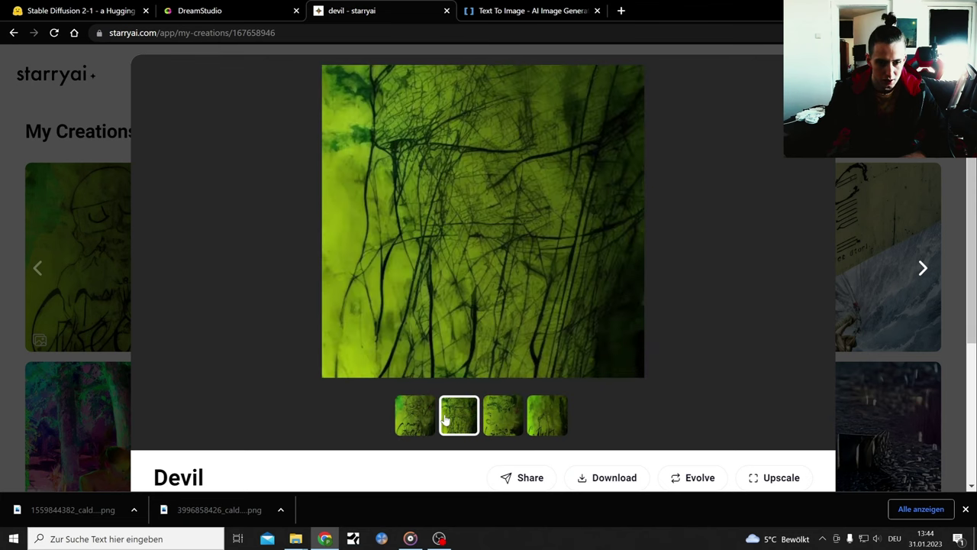
left_click(400, 421)
scroll(243, 387, "down", 3)
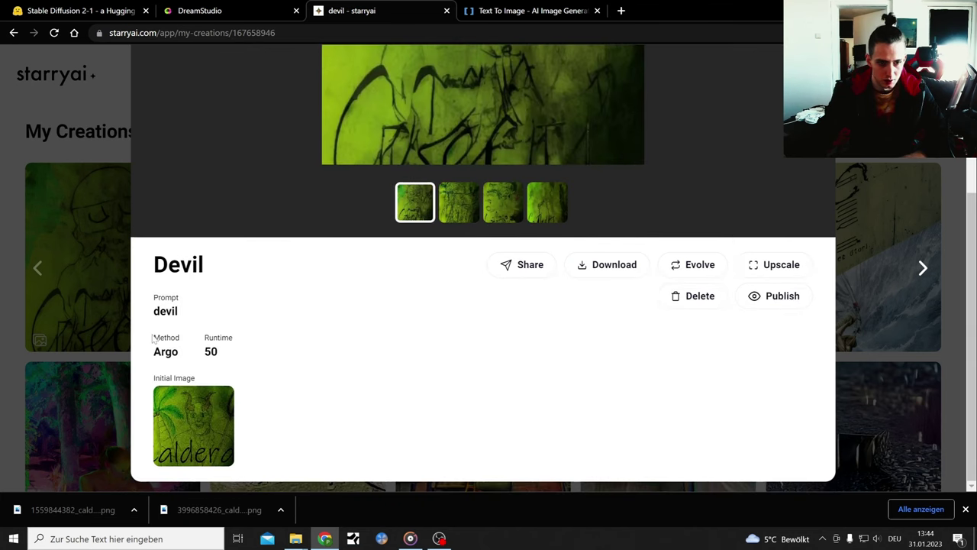
scroll(153, 339, "up", 3)
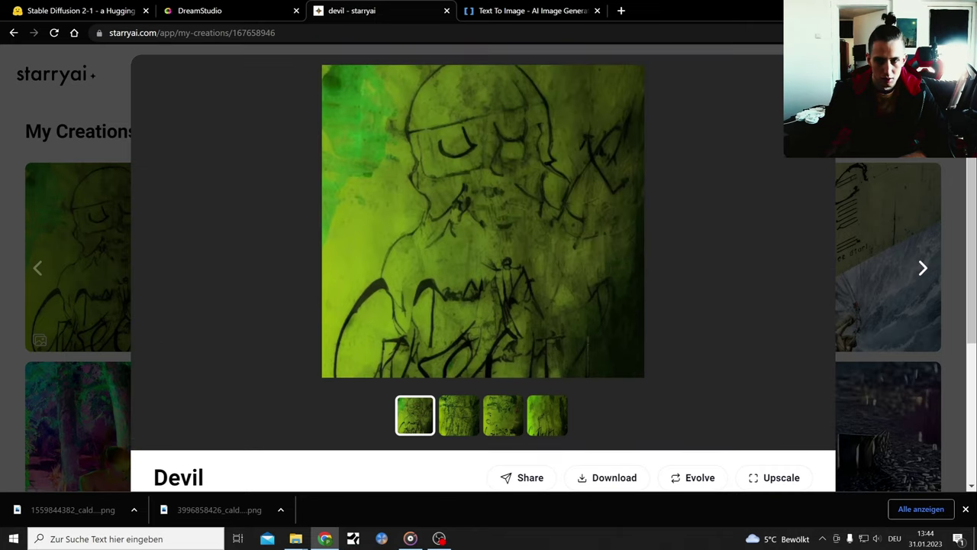
key("Escape")
Back in Stable Diffusion, enlarge the first caldera tropical image and close the downloads bar
left_click(69, 11)
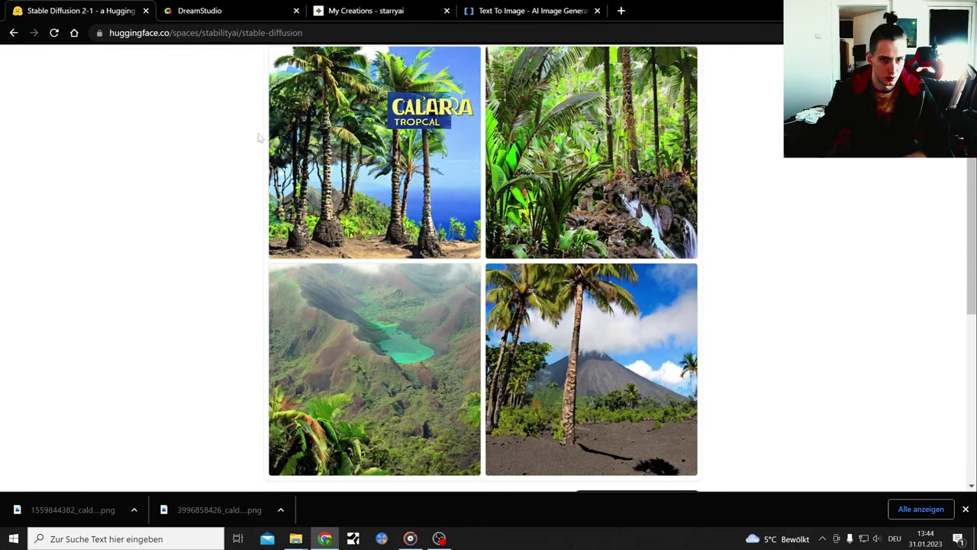
left_click(304, 141)
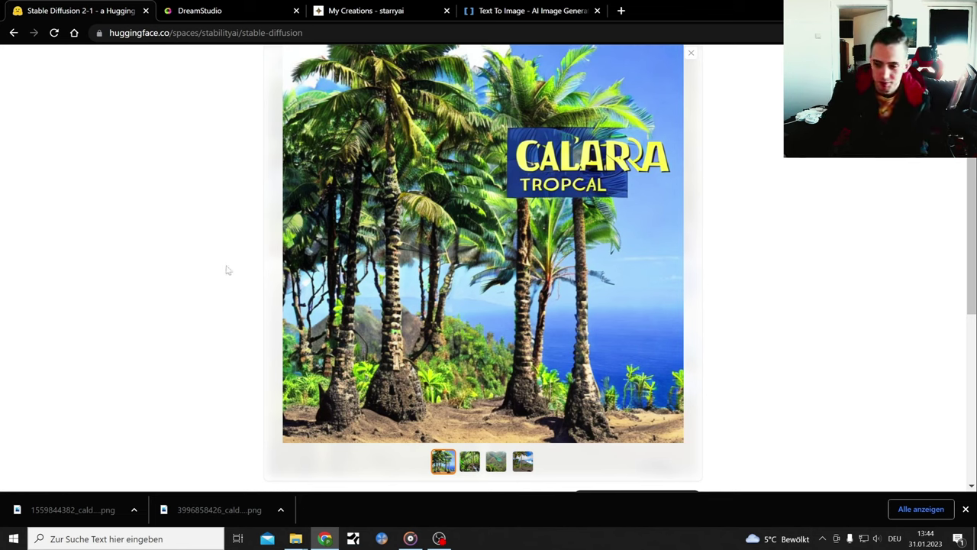
left_click(965, 508)
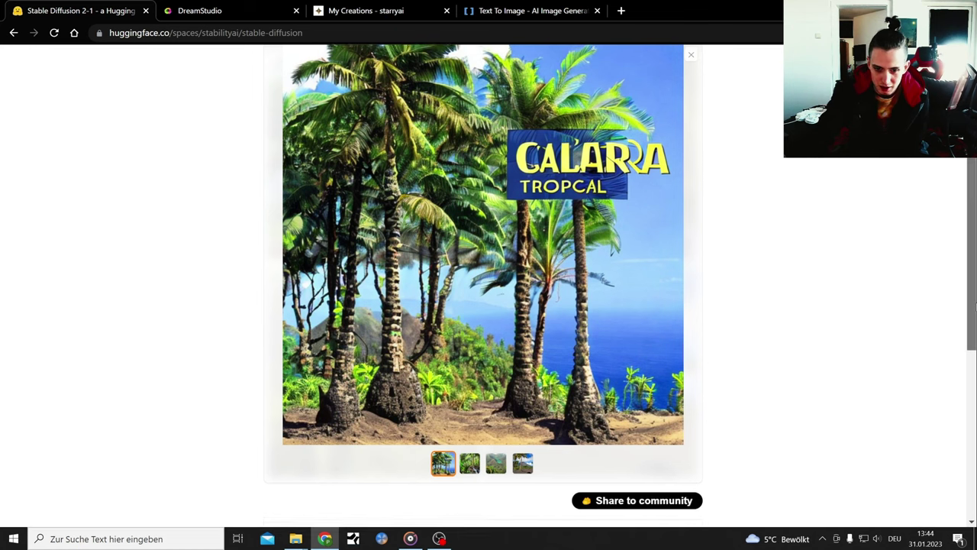
left_click_drag(975, 303, 975, 292)
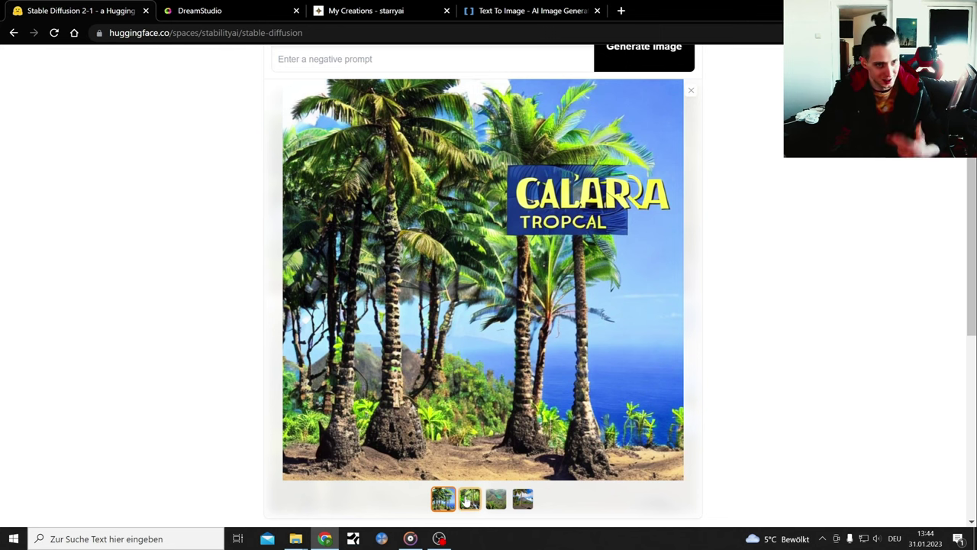
Browse the jungle waterfall, valley lake and palm-and-volcano images, ending on the jungle waterfall
left_click(468, 500)
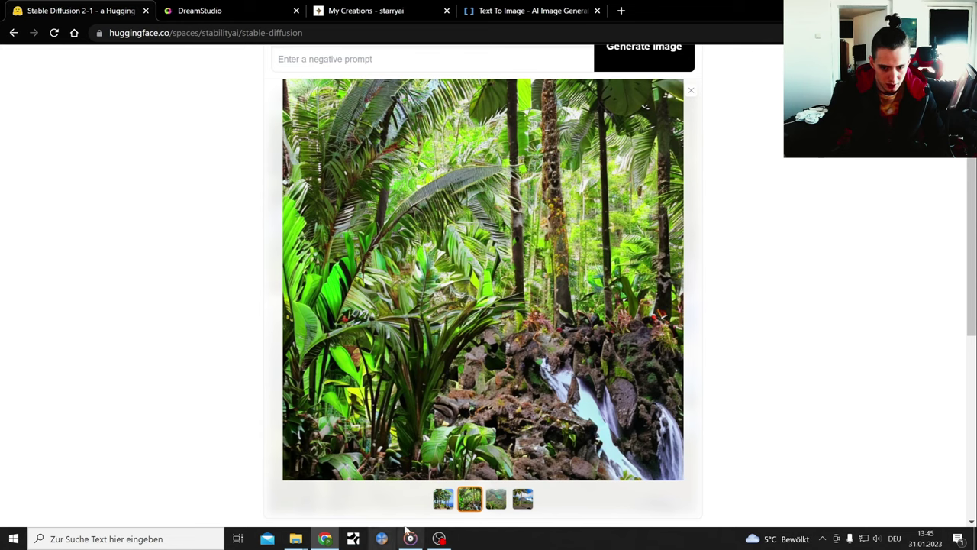
left_click(496, 499)
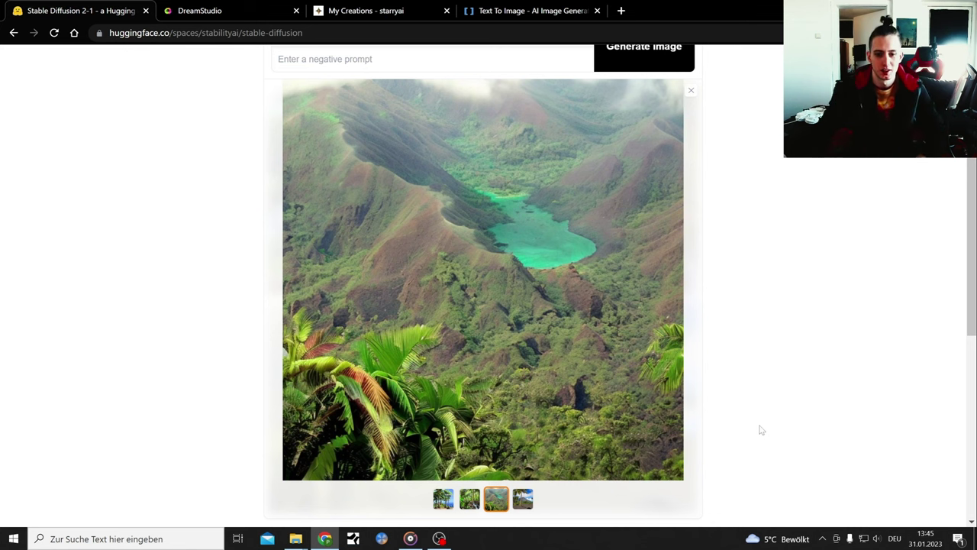
left_click(524, 500)
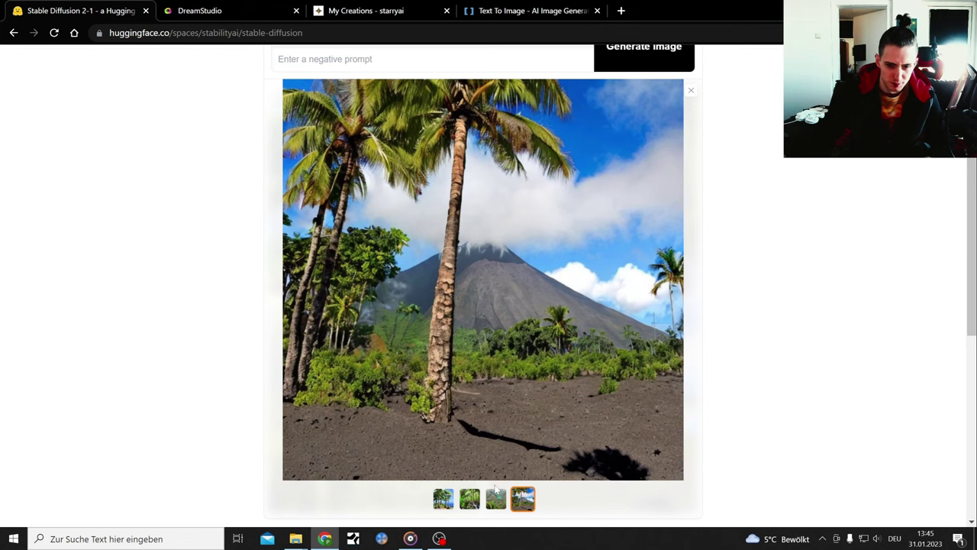
left_click(496, 498)
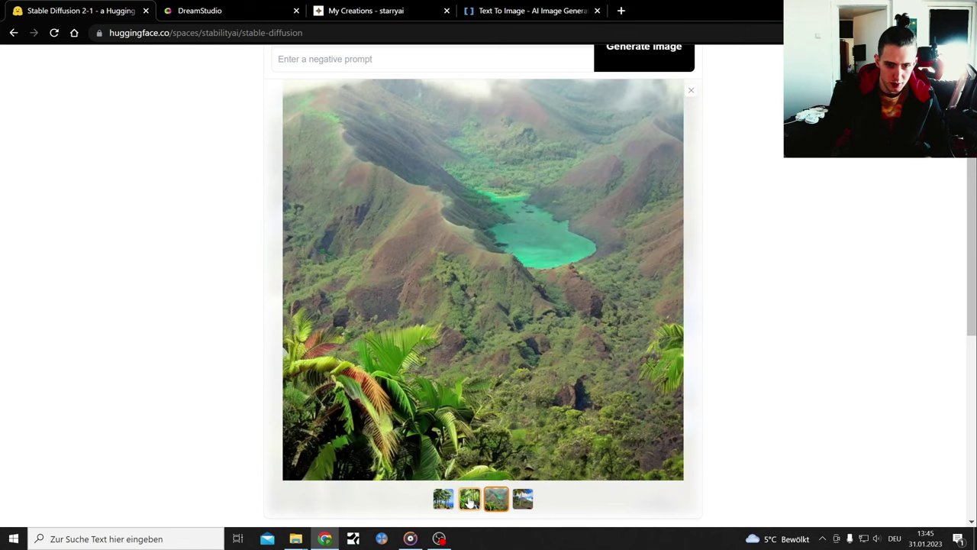
left_click(470, 499)
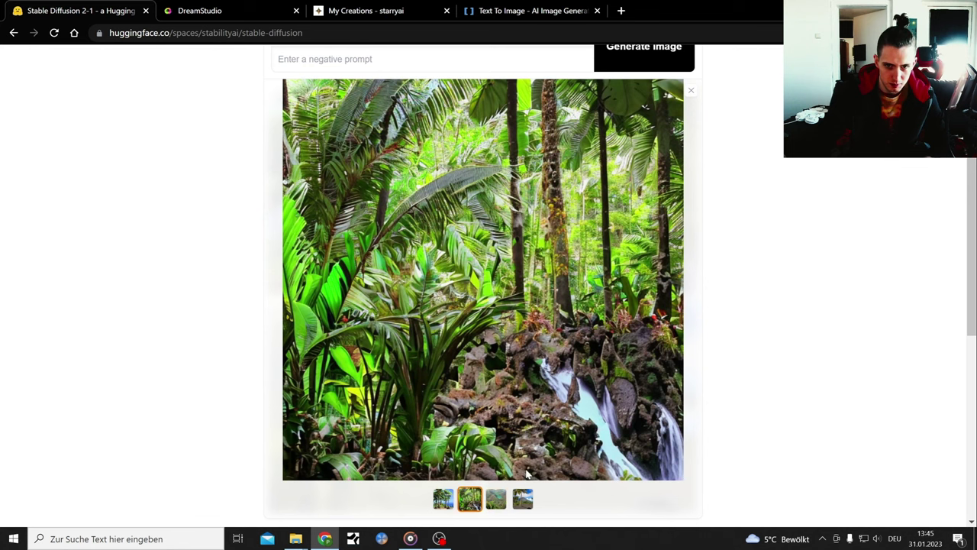
scroll(526, 473, "up", 2)
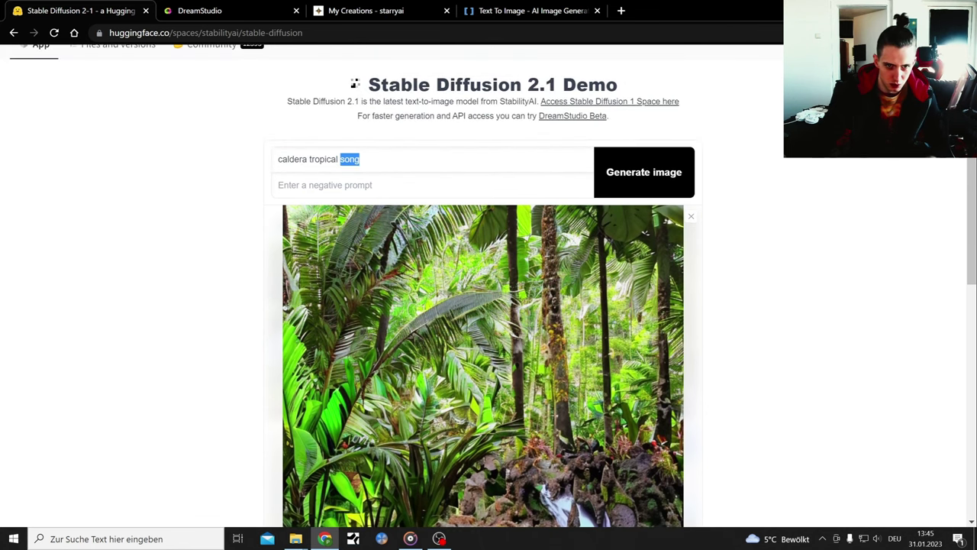
Replace the prompt with 'caldera call of duty warzone' and generate, briefly checking Groove Music
triple_click(350, 159)
key("BackSpace")
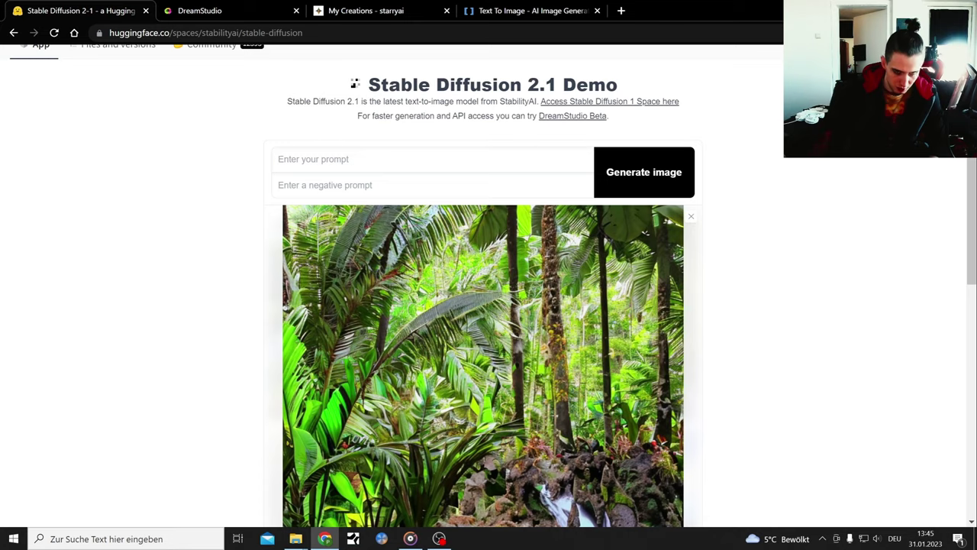
type("caldera call of duty warzone")
key("Return")
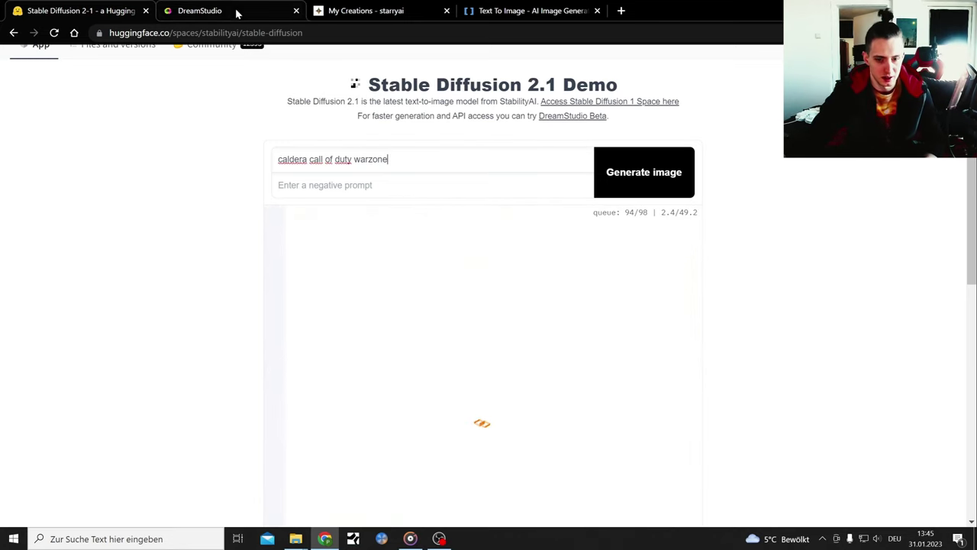
left_click(410, 538)
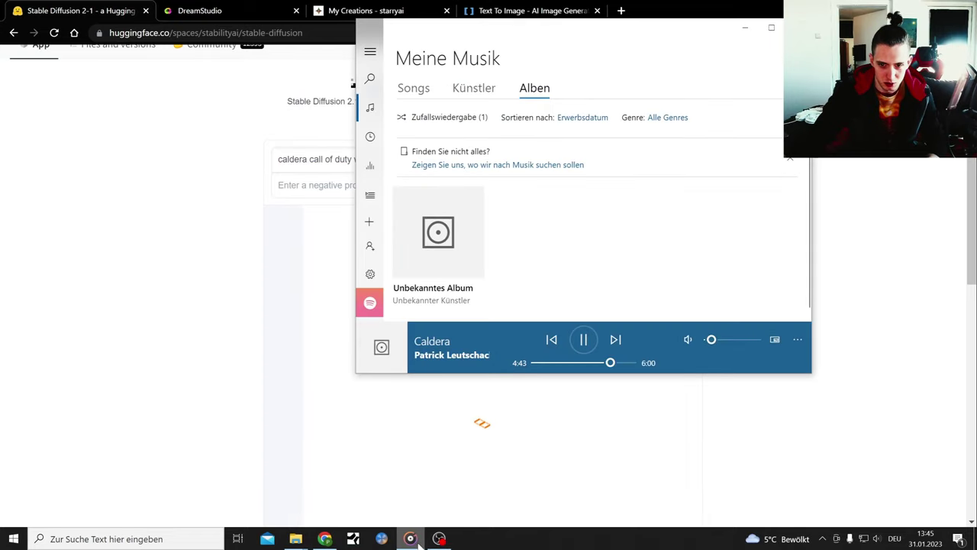
left_click(412, 539)
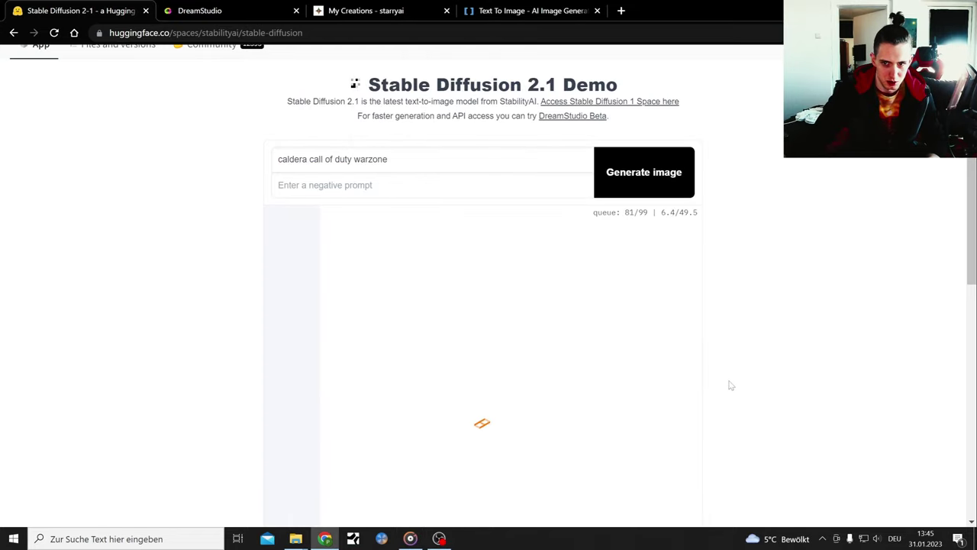